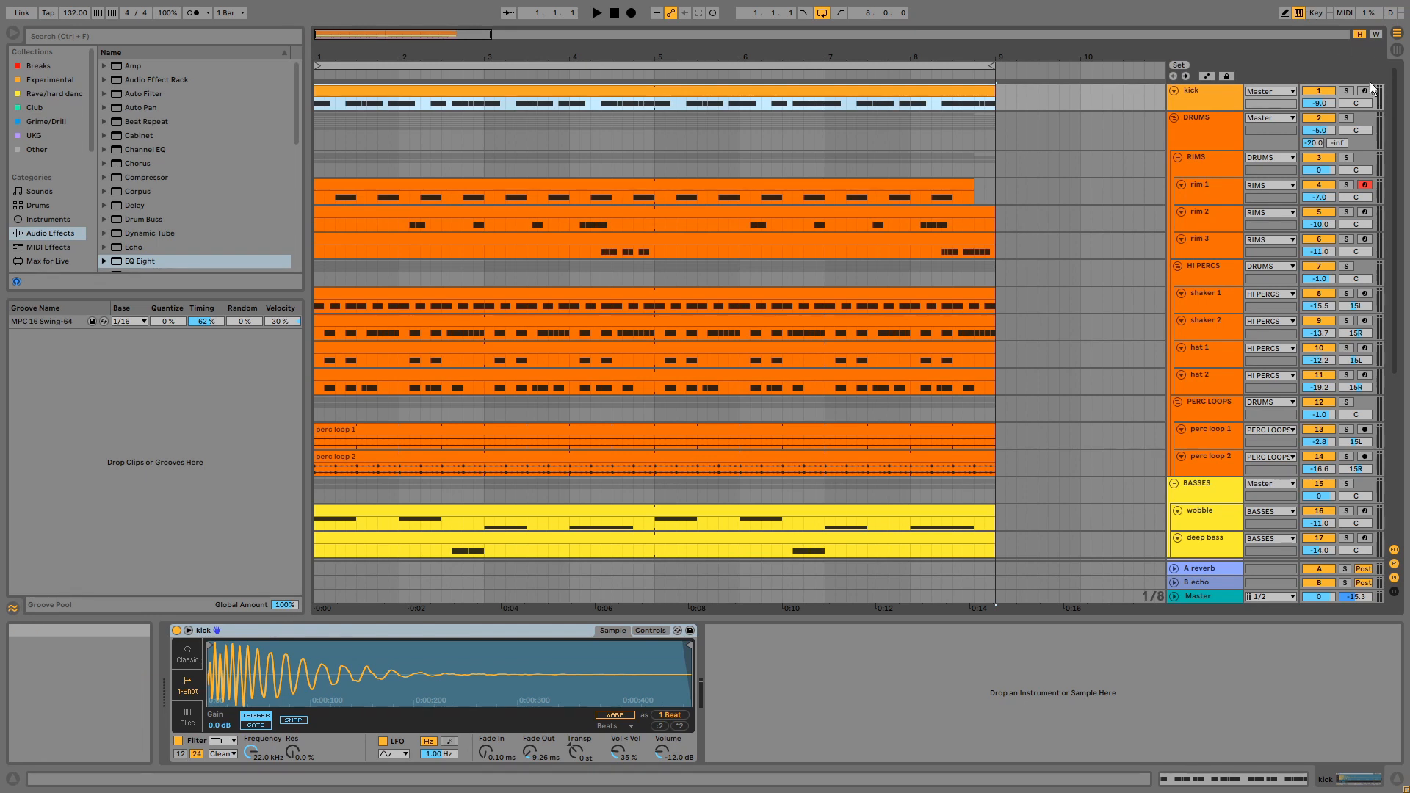
Solo the kick track and play the arrangement from the start to hear the kick alone
left_click(1350, 89)
key("space")
left_click(1350, 90)
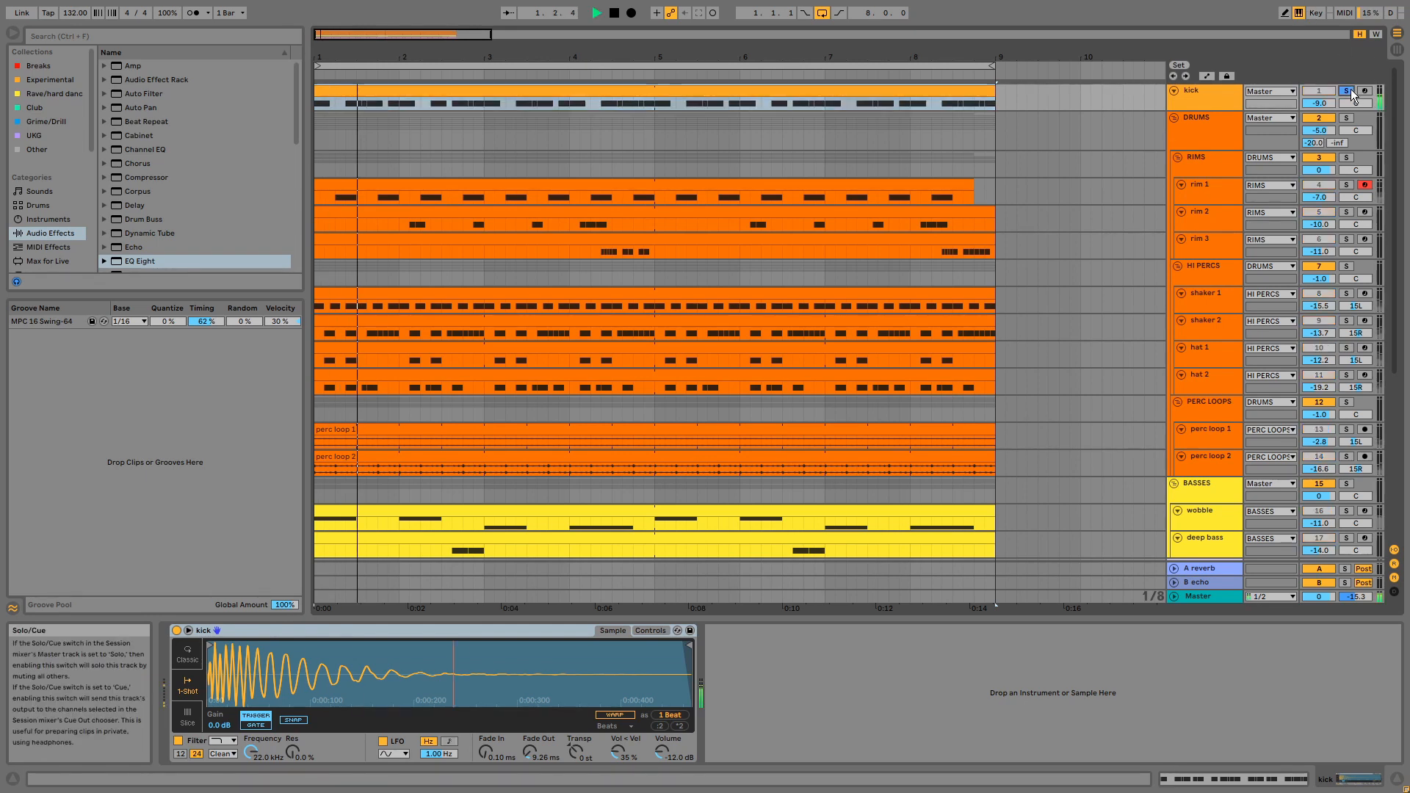
double_click(914, 100)
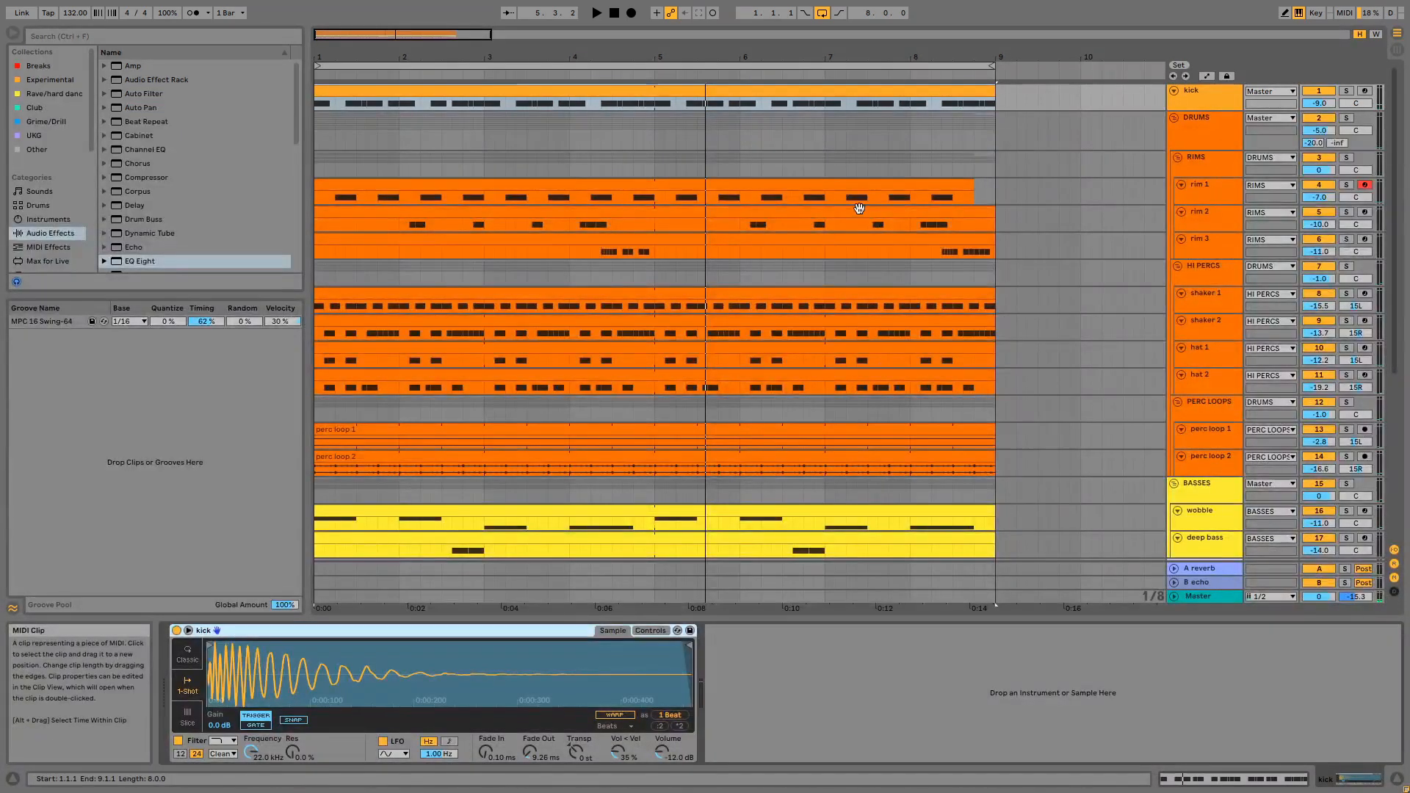
Solo the DRUMS group and play it from the start of the rim 1 clip
scroll(858, 208, "down", 1)
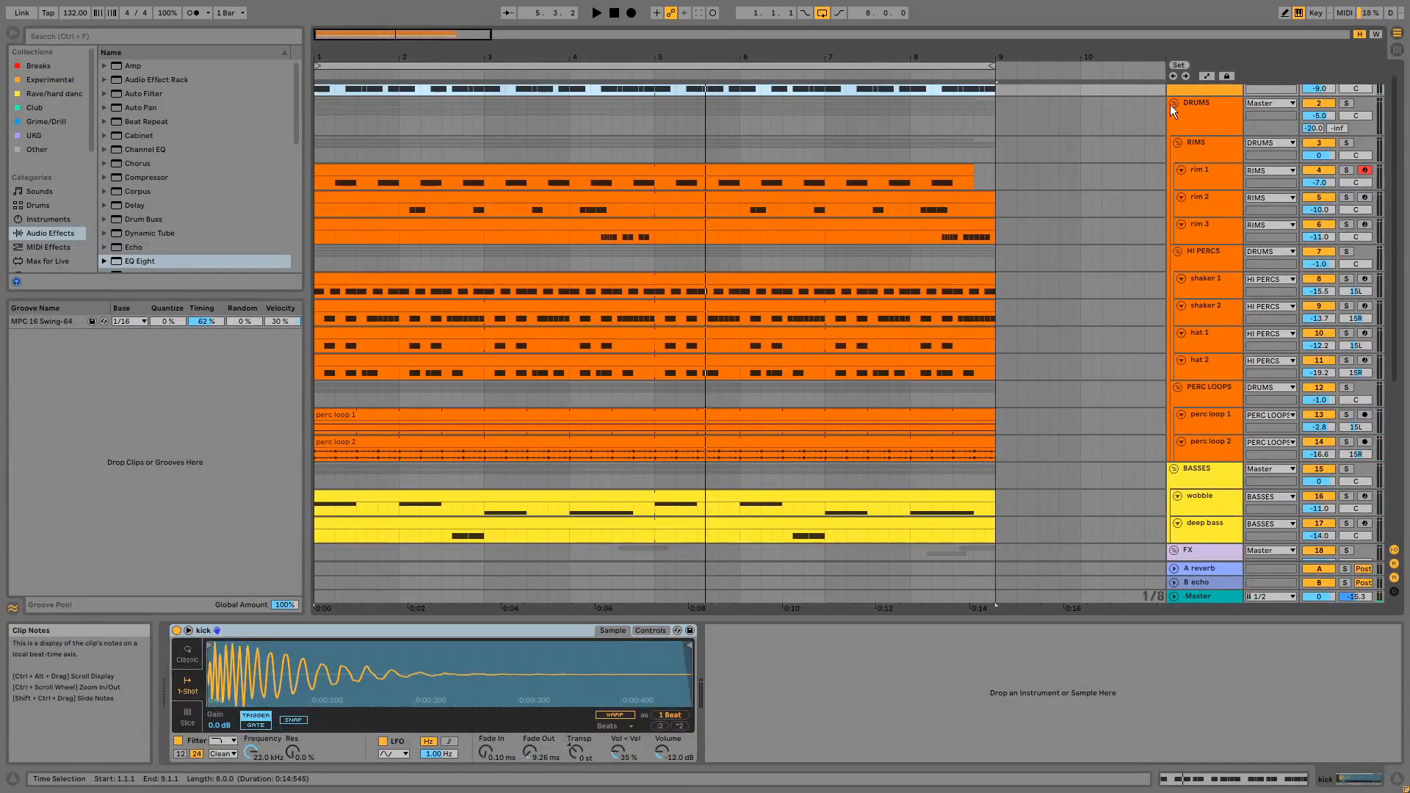
left_click(1350, 103)
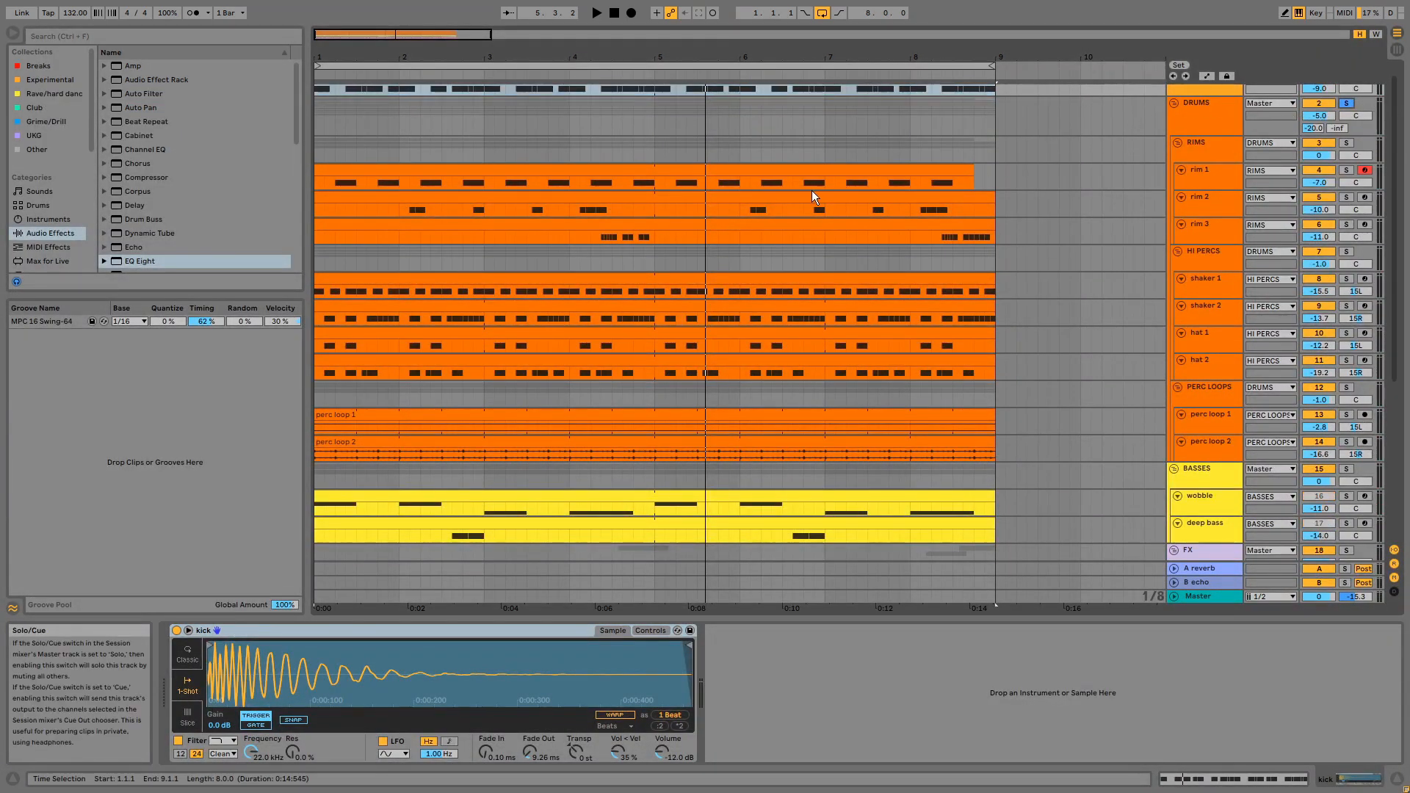
left_click(805, 171)
key("space")
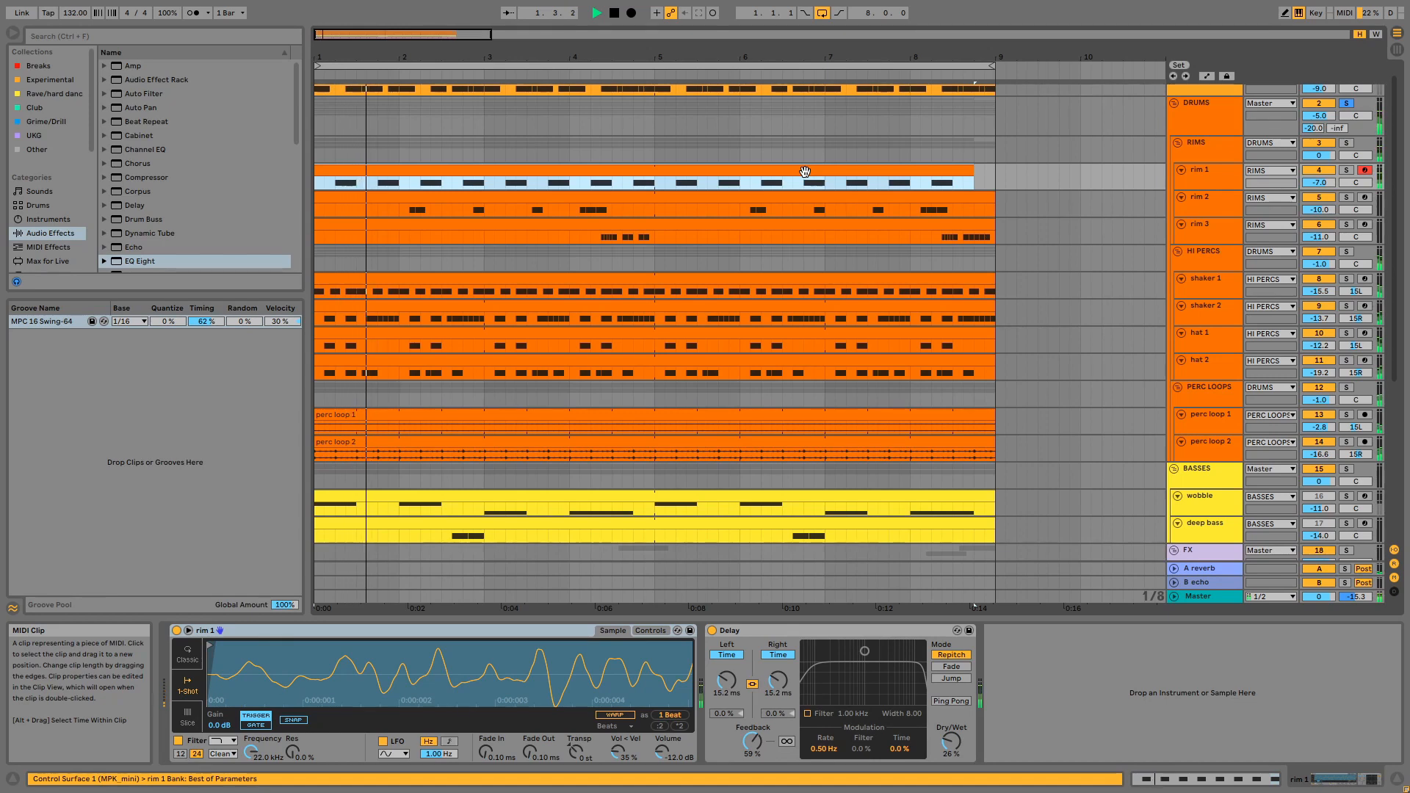
Solo the RIMS group inside DRUMS and play it back
scroll(805, 173, "up", 1)
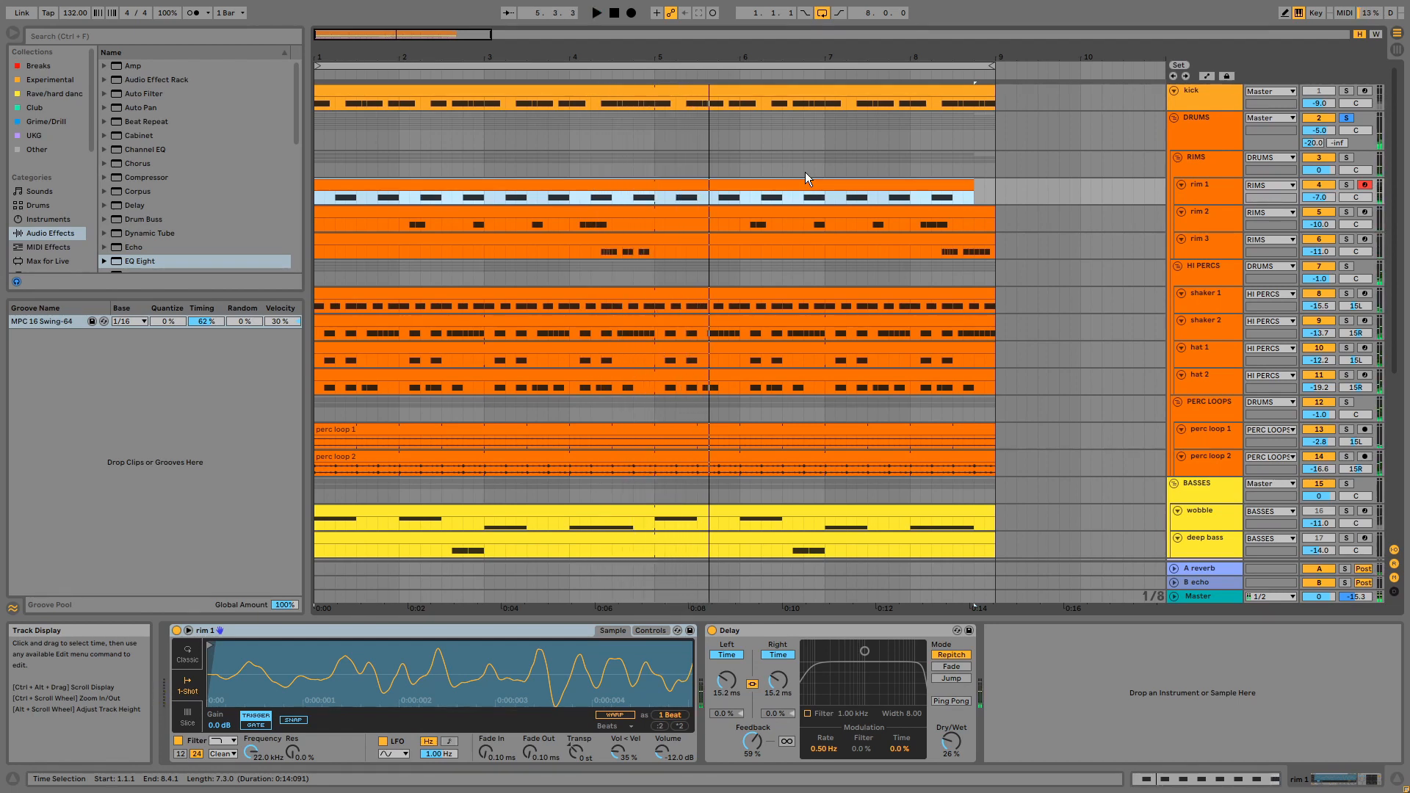
left_click(1345, 158)
key("space")
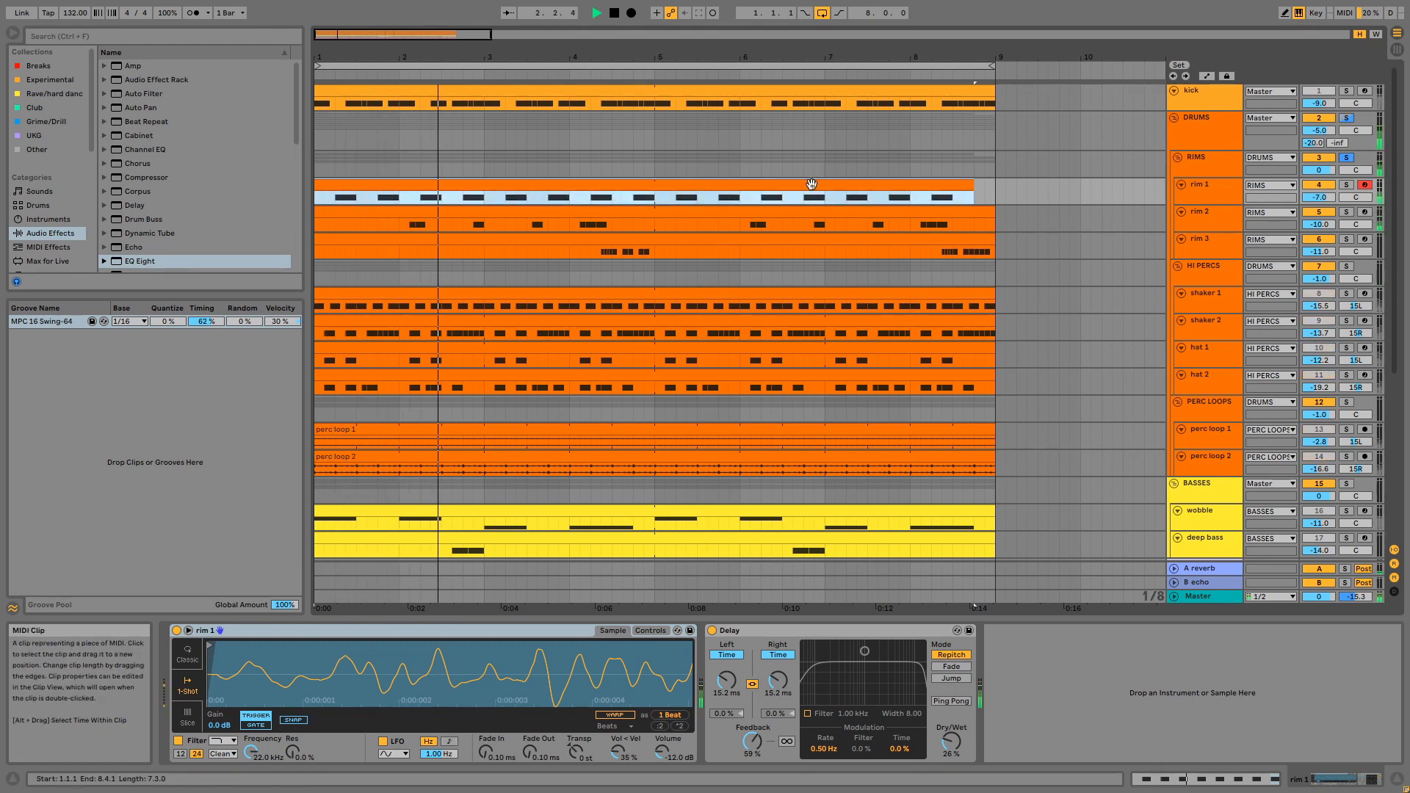
Examine the MIDI notes of the rim 1, rim 2 and rim 3 clips in turn, and stop playback
double_click(812, 183)
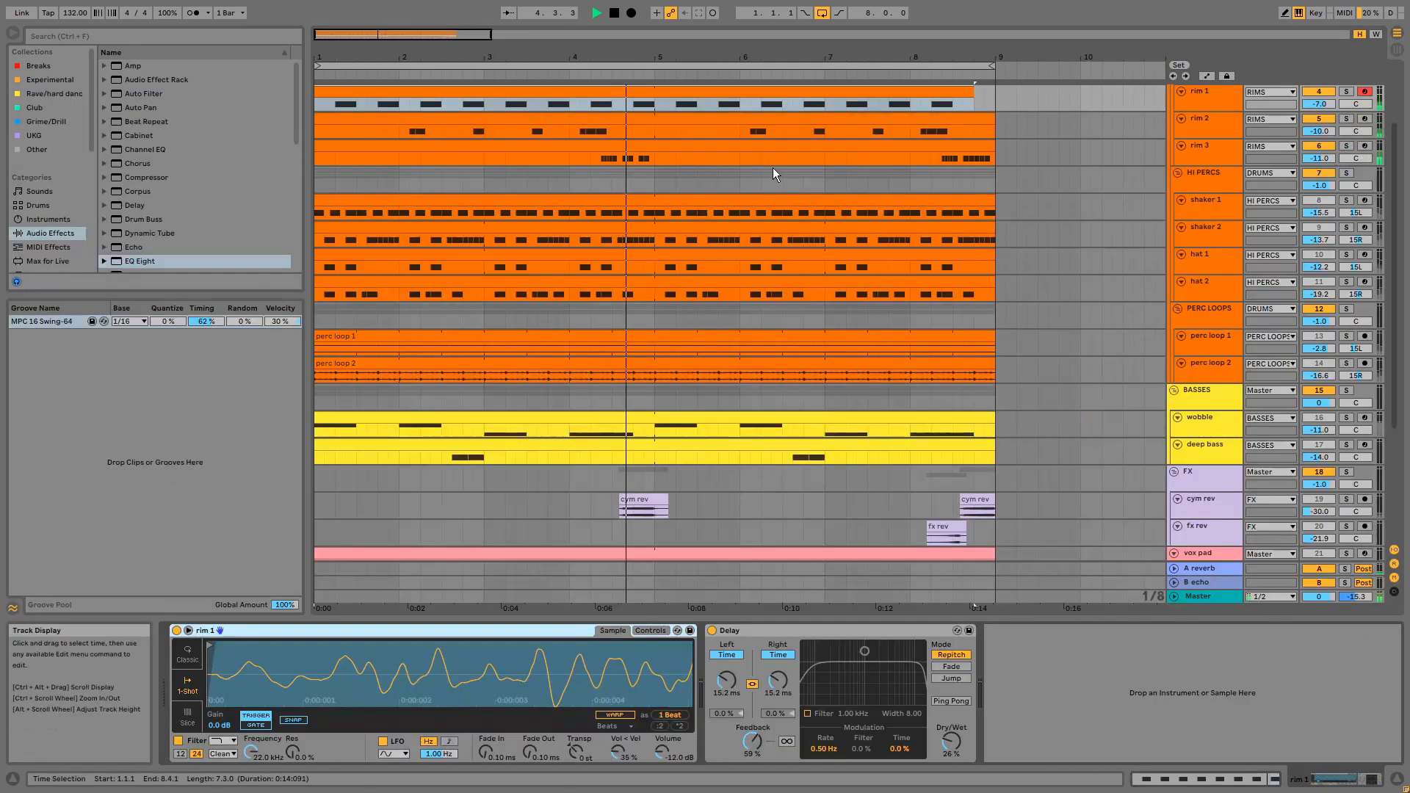
double_click(760, 123)
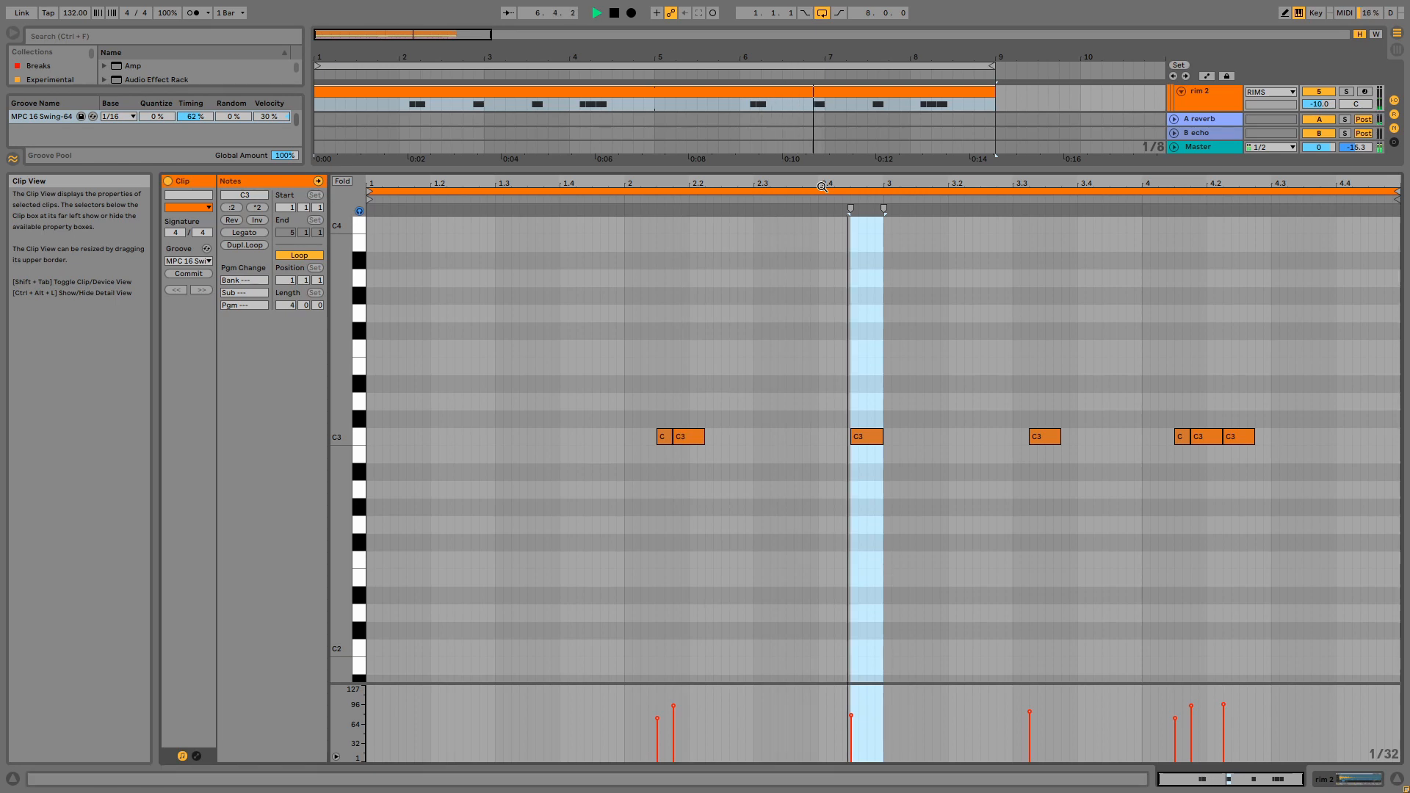
key("shift+Tab")
double_click(753, 132)
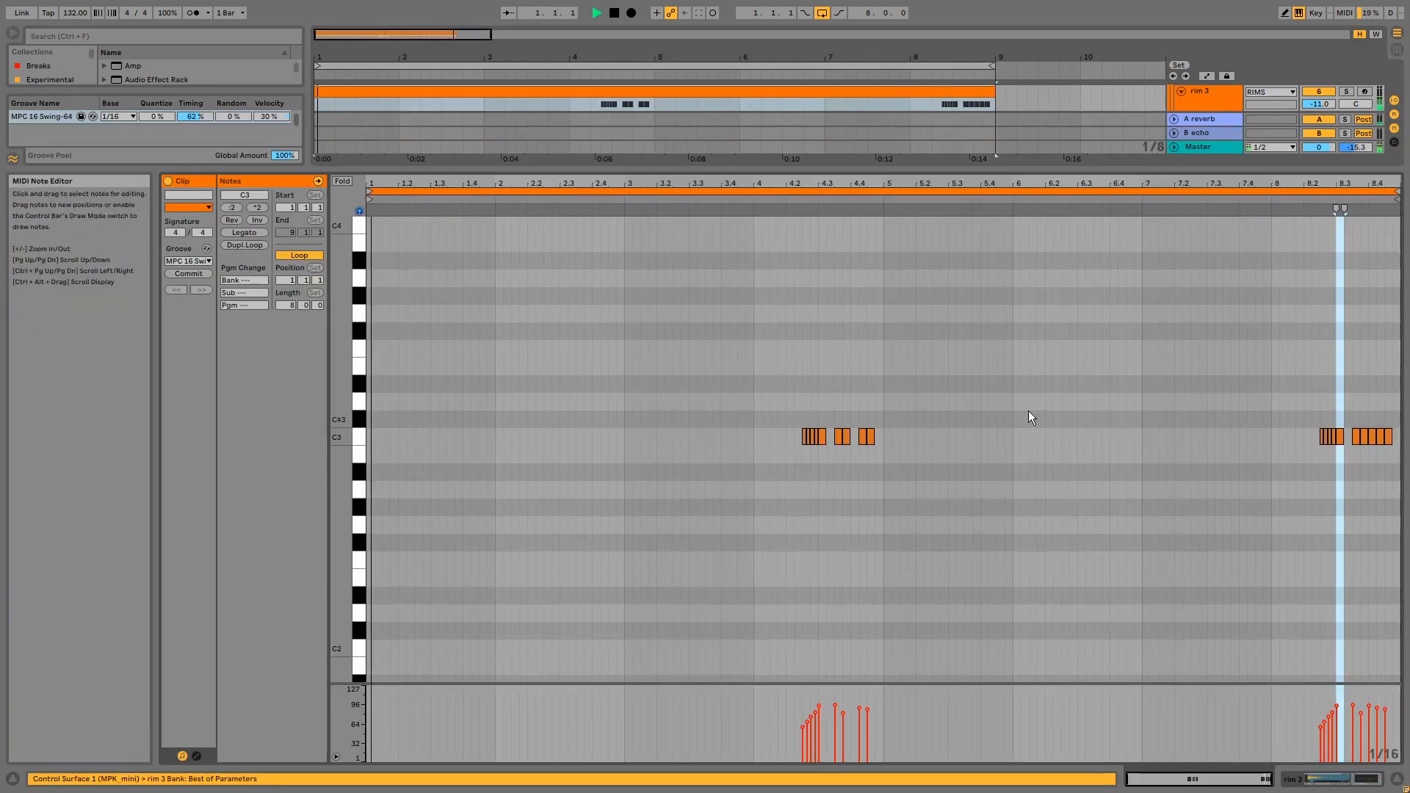
key("space")
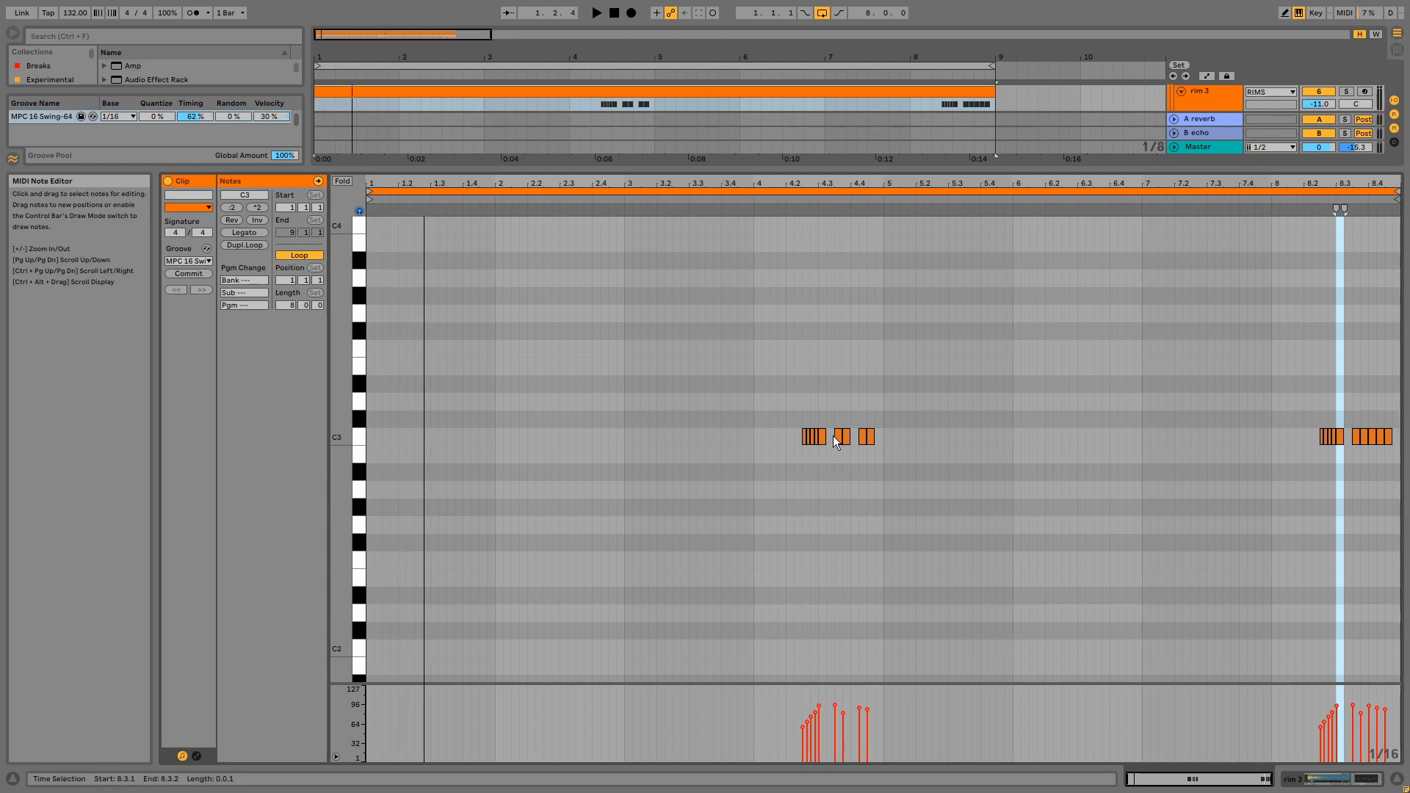
key("shift+Tab")
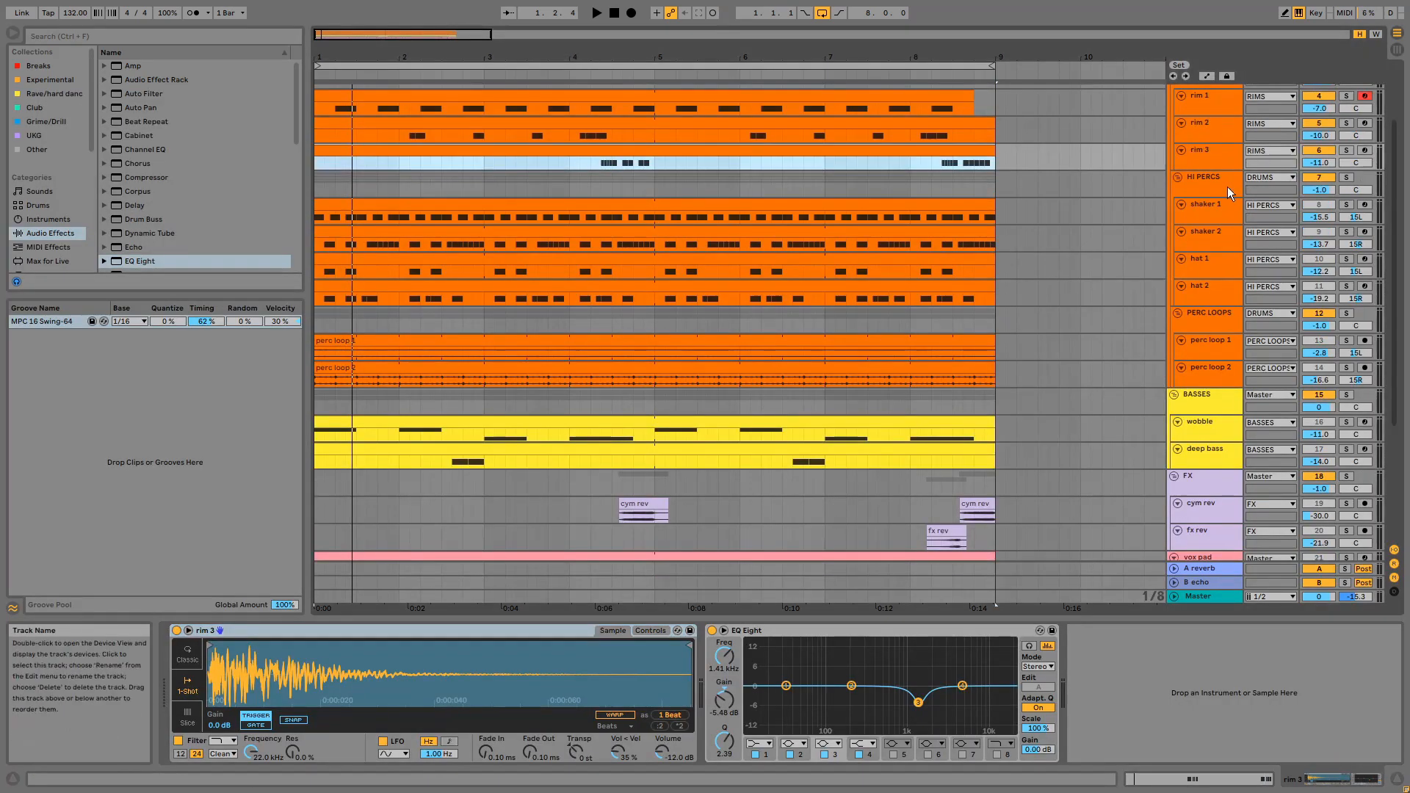
Show the rim 1 track's device chain and select its Delay effect
scroll(1227, 186, "up", 3)
left_click(1209, 169)
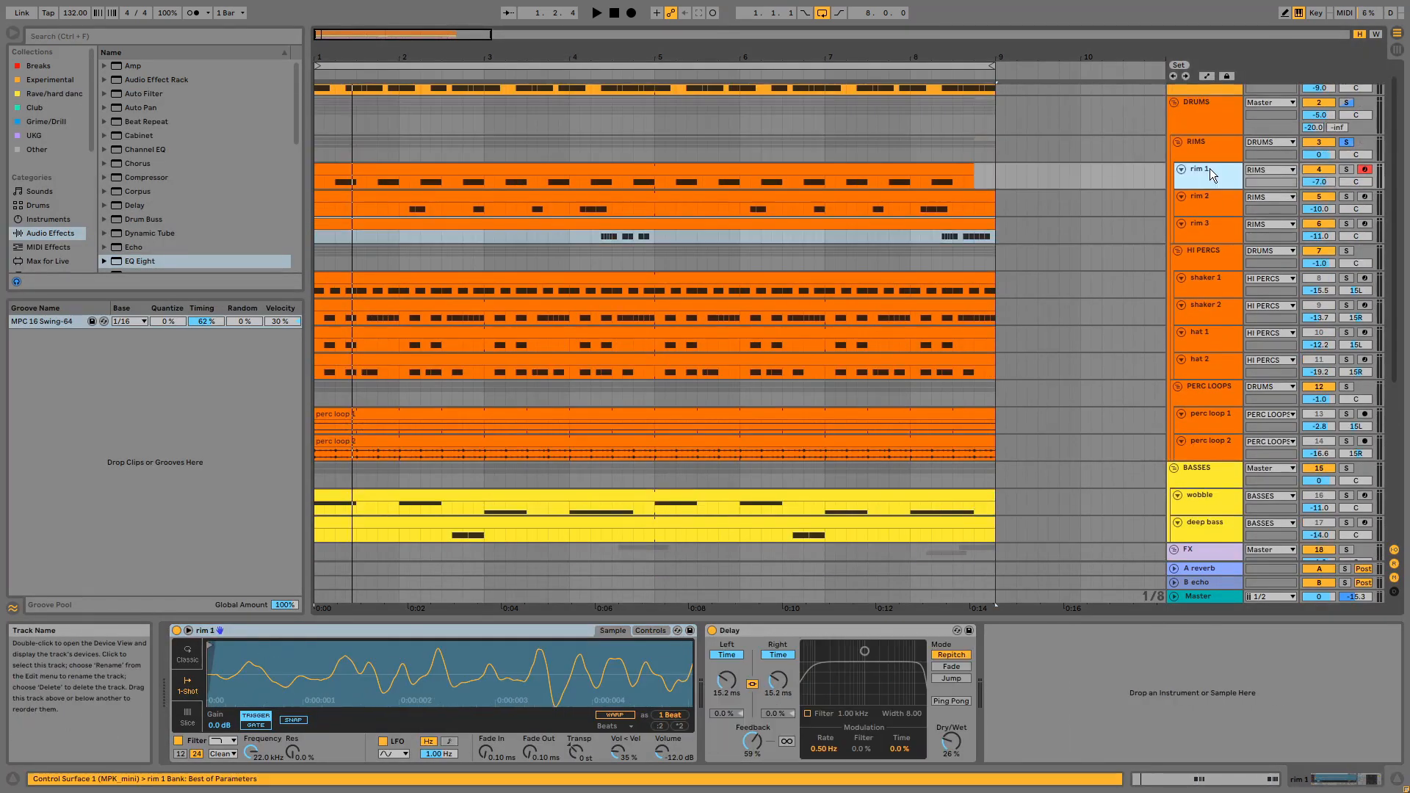
left_click(874, 630)
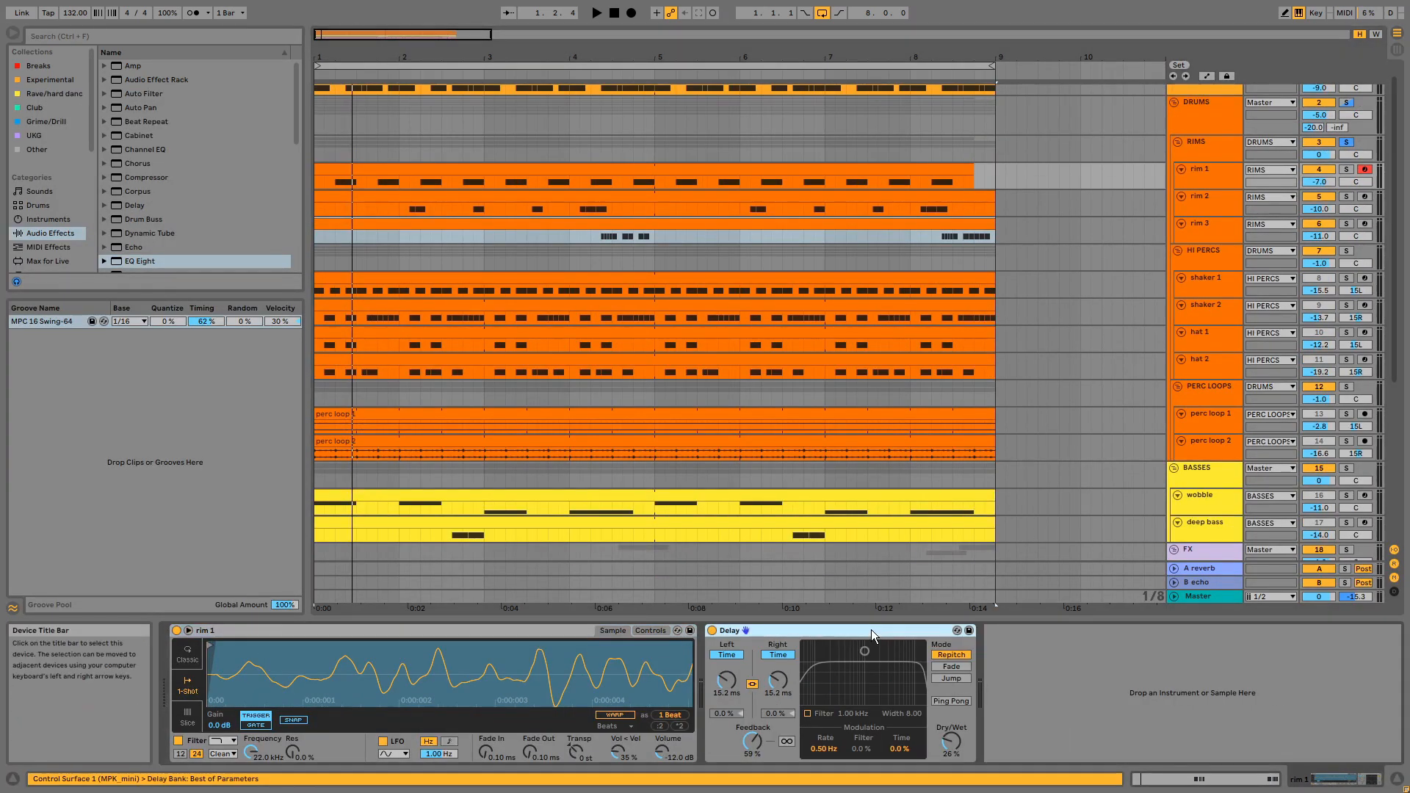
Play rim 1 in solo and compare its sound with the Delay switched off and back on
left_click(1346, 168)
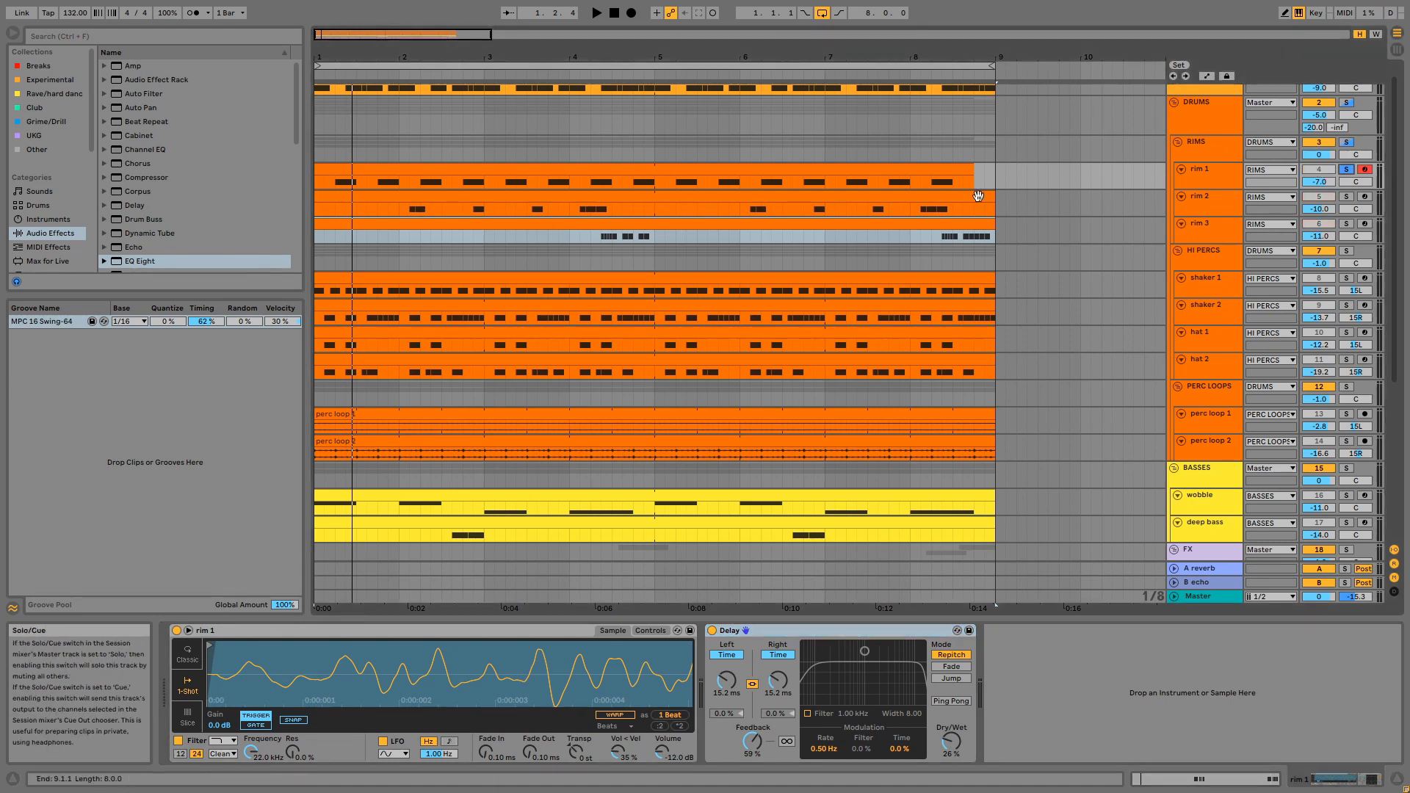
left_click(962, 184)
key("space")
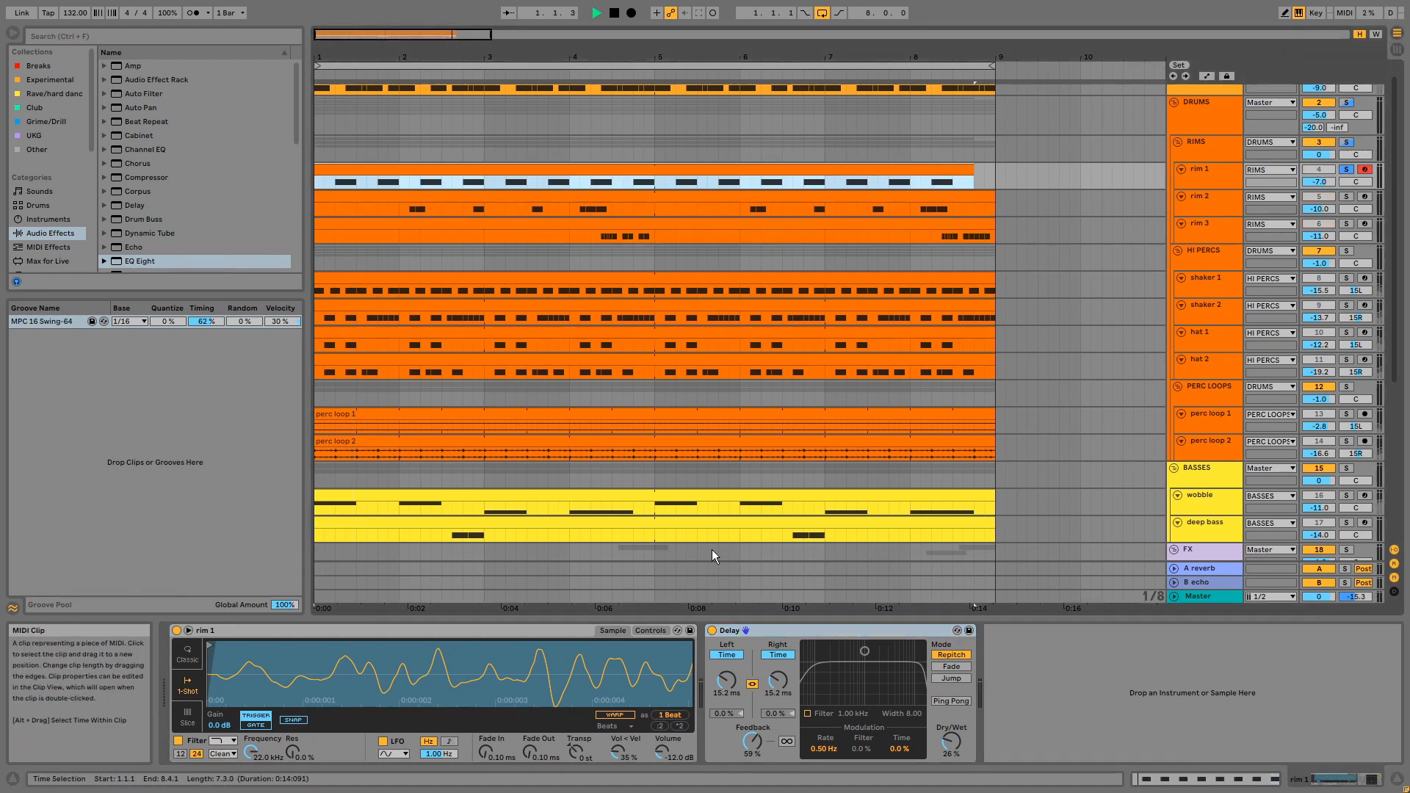
left_click(711, 631)
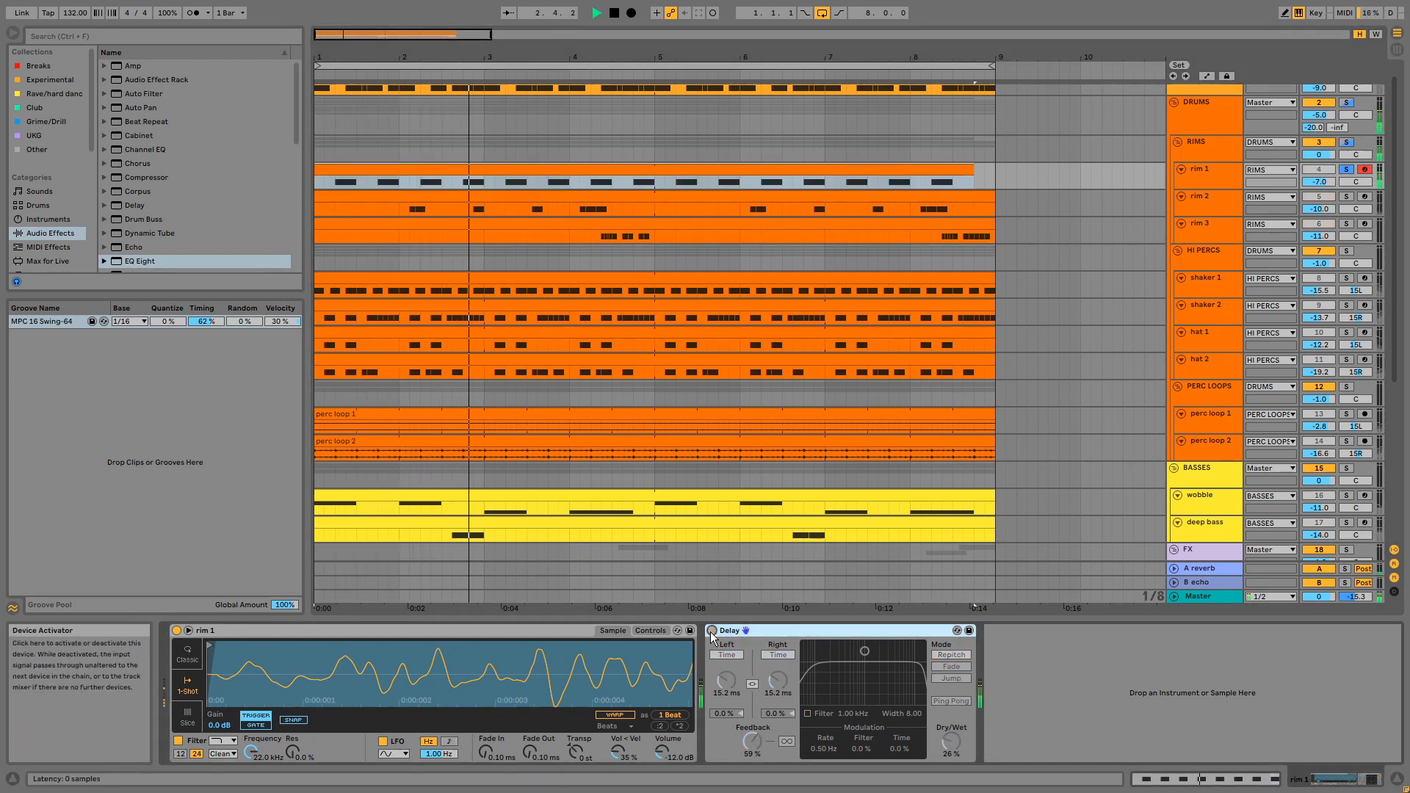
left_click(712, 631)
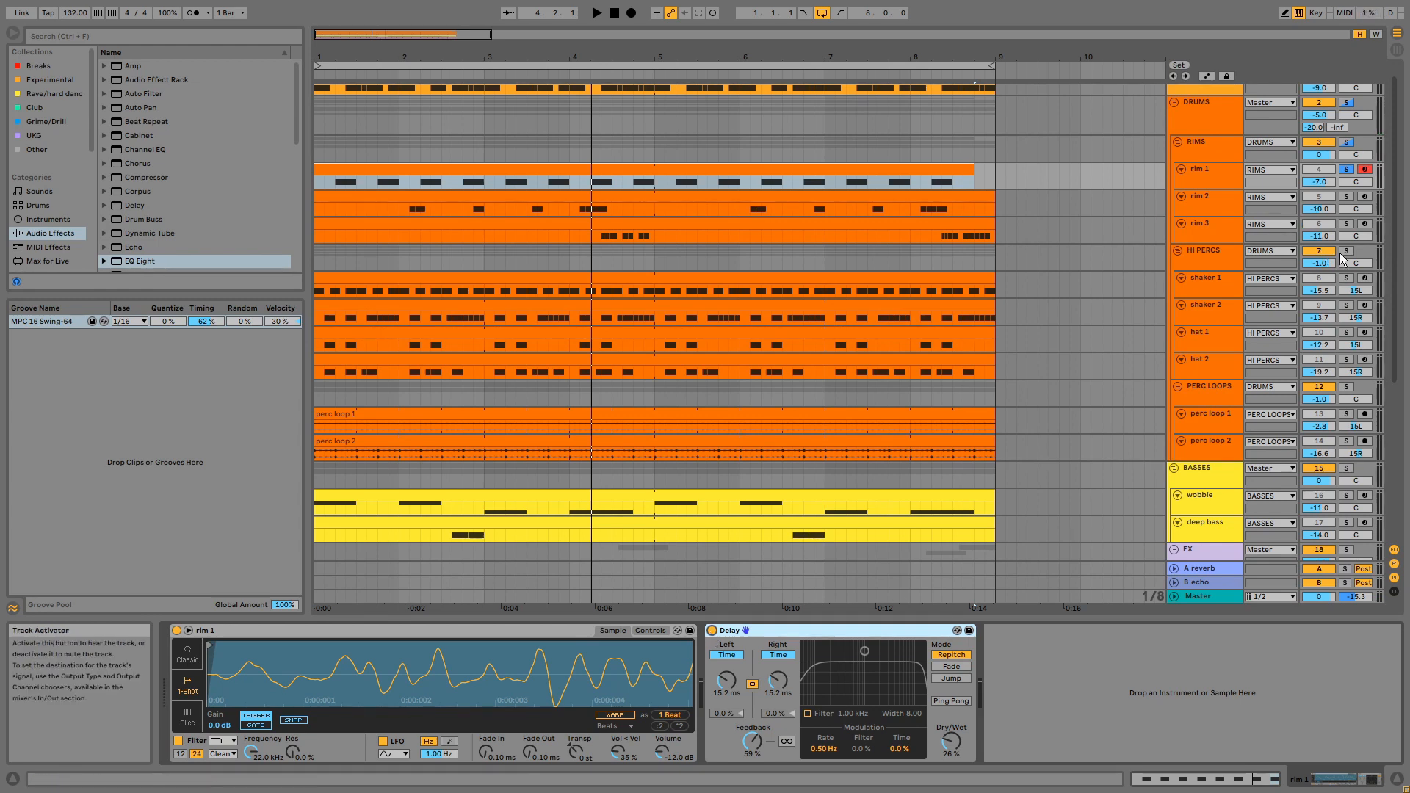
Play the HI PERCS group, isolate shaker 1 with solo, and view the MIDI notes of its clip
left_click(911, 287)
key("space")
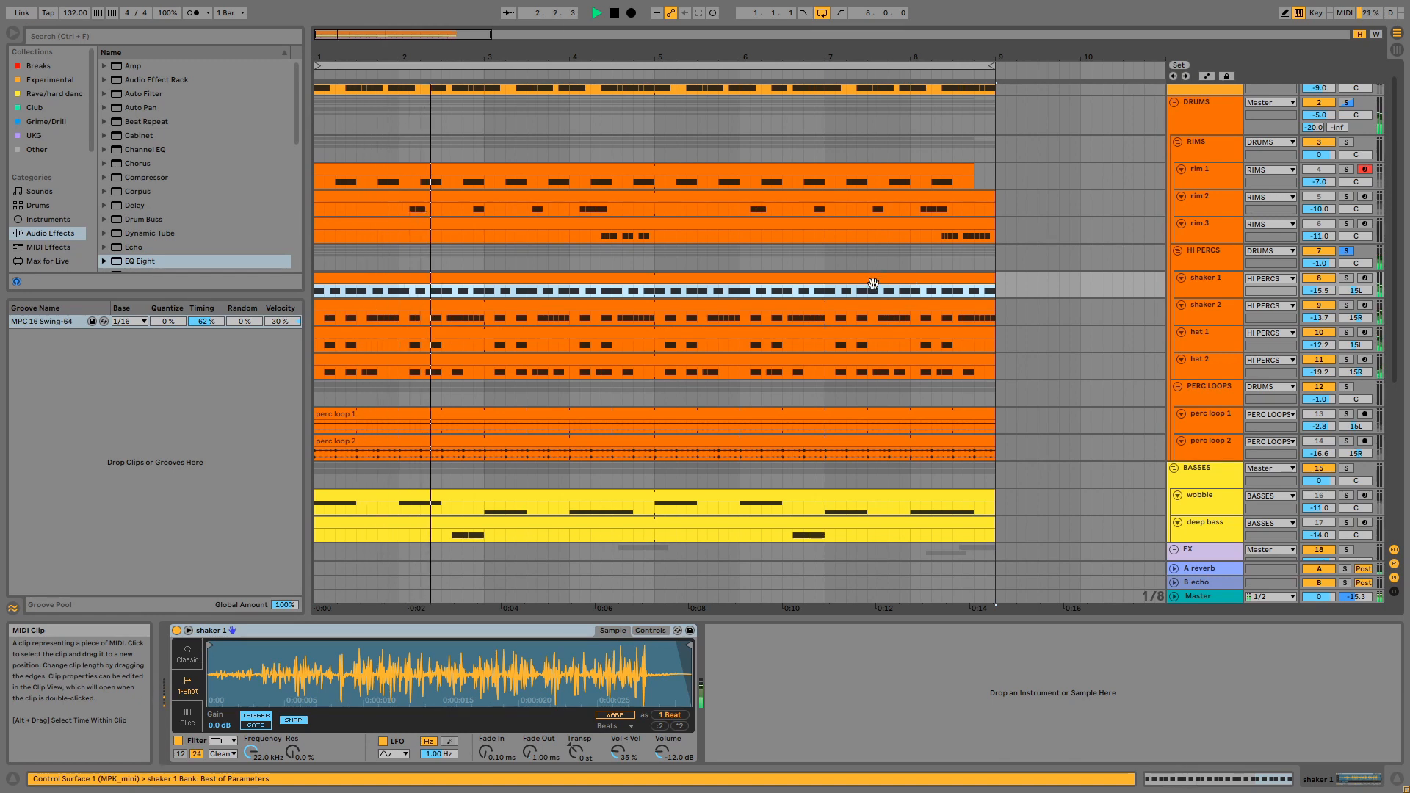
left_click(1348, 279)
double_click(892, 288)
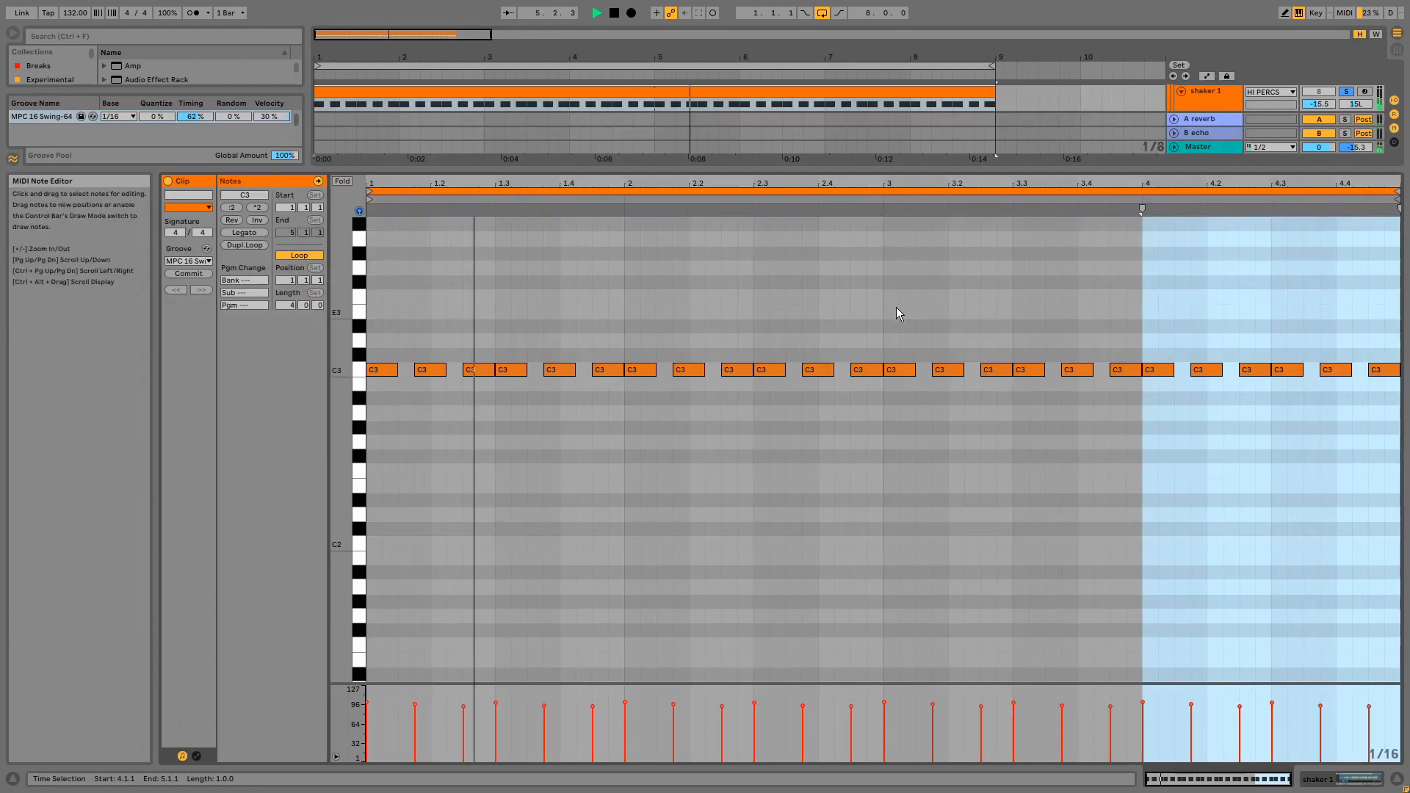
key("shift+Tab")
Solo shaker 2 and hat 1 in turn during playback and view the MIDI notes of each clip
left_click(1345, 120)
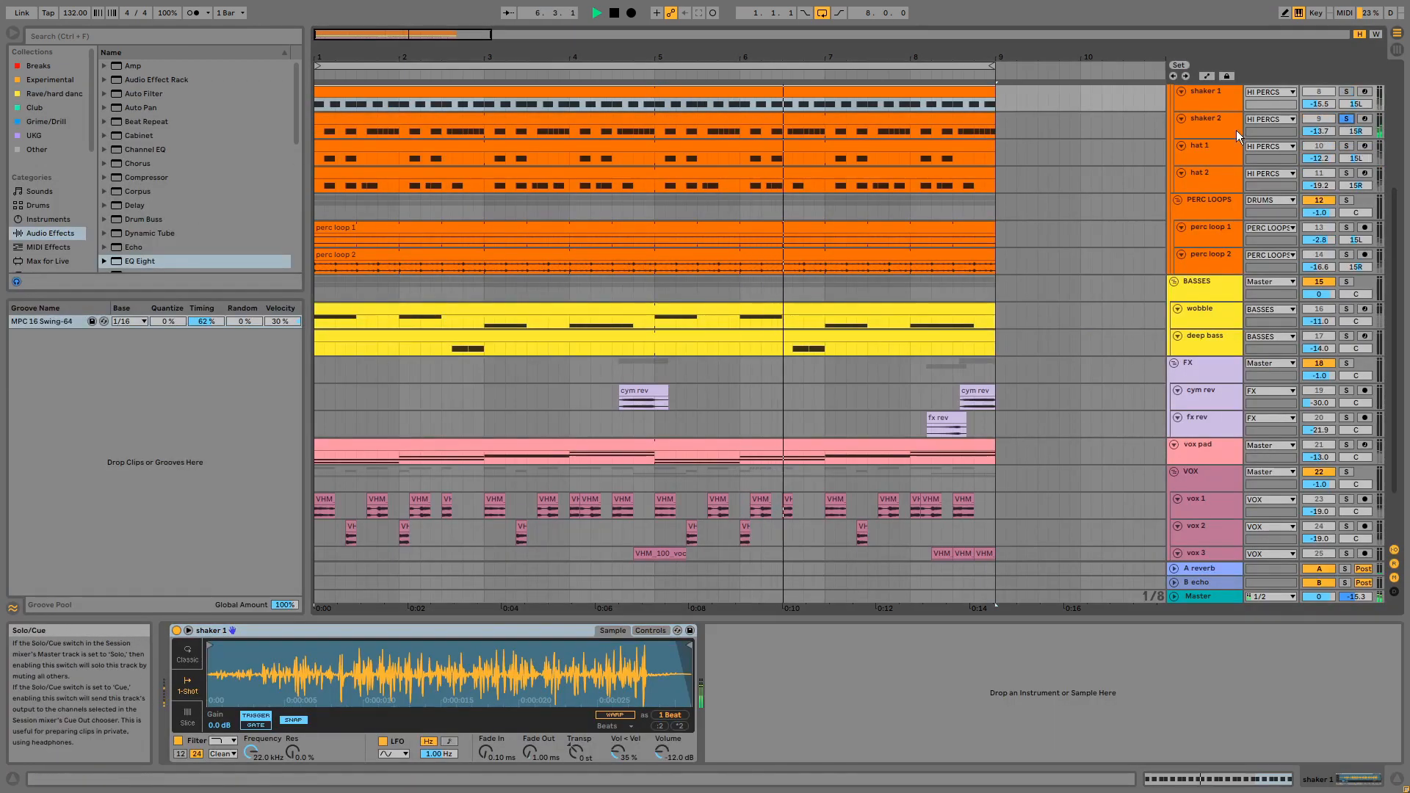
double_click(900, 120)
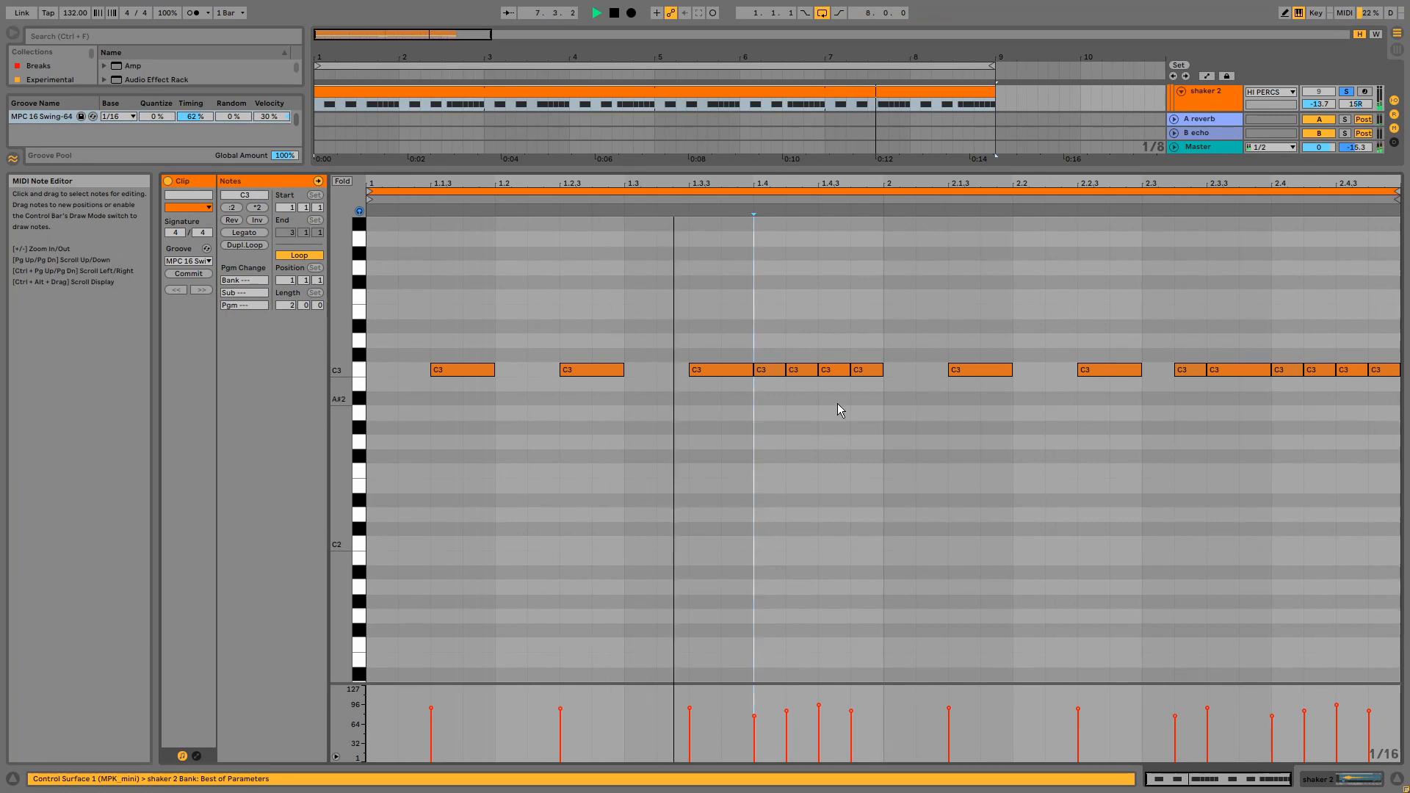
key("shift+Tab")
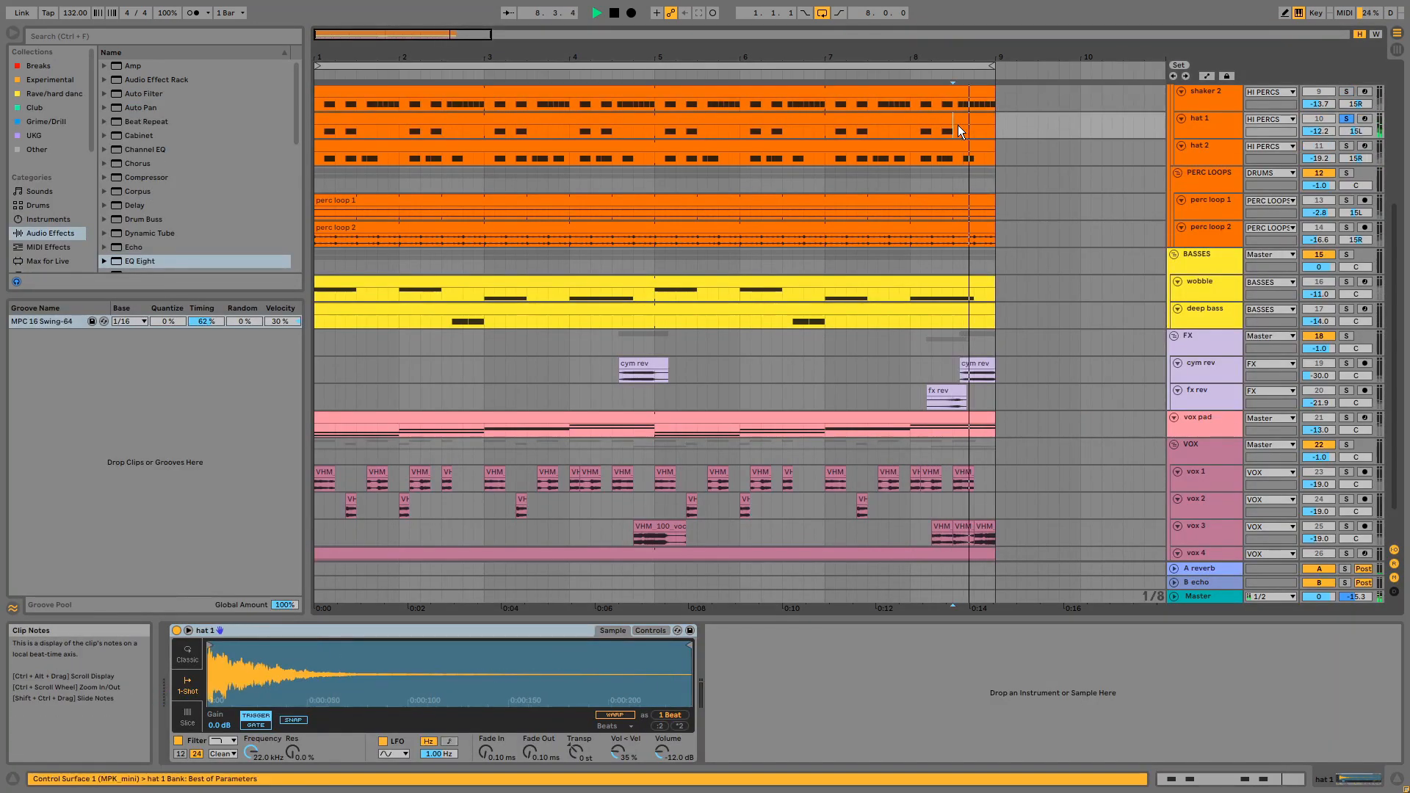
double_click(958, 125)
key("shift+Tab")
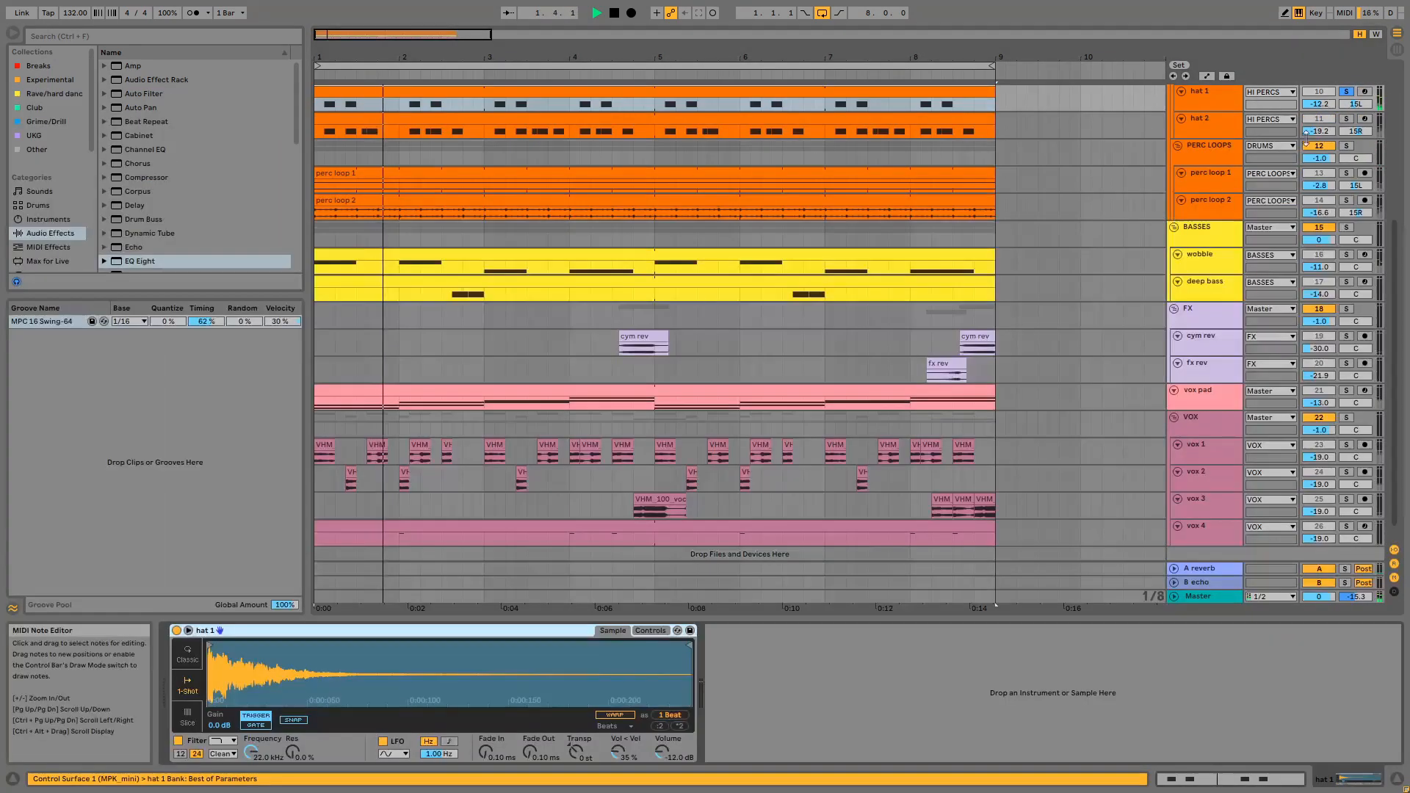
Solo hat 2, view the MIDI notes of its clip, and stop playback
scroll(1318, 176, "up", 1)
left_click(1346, 179)
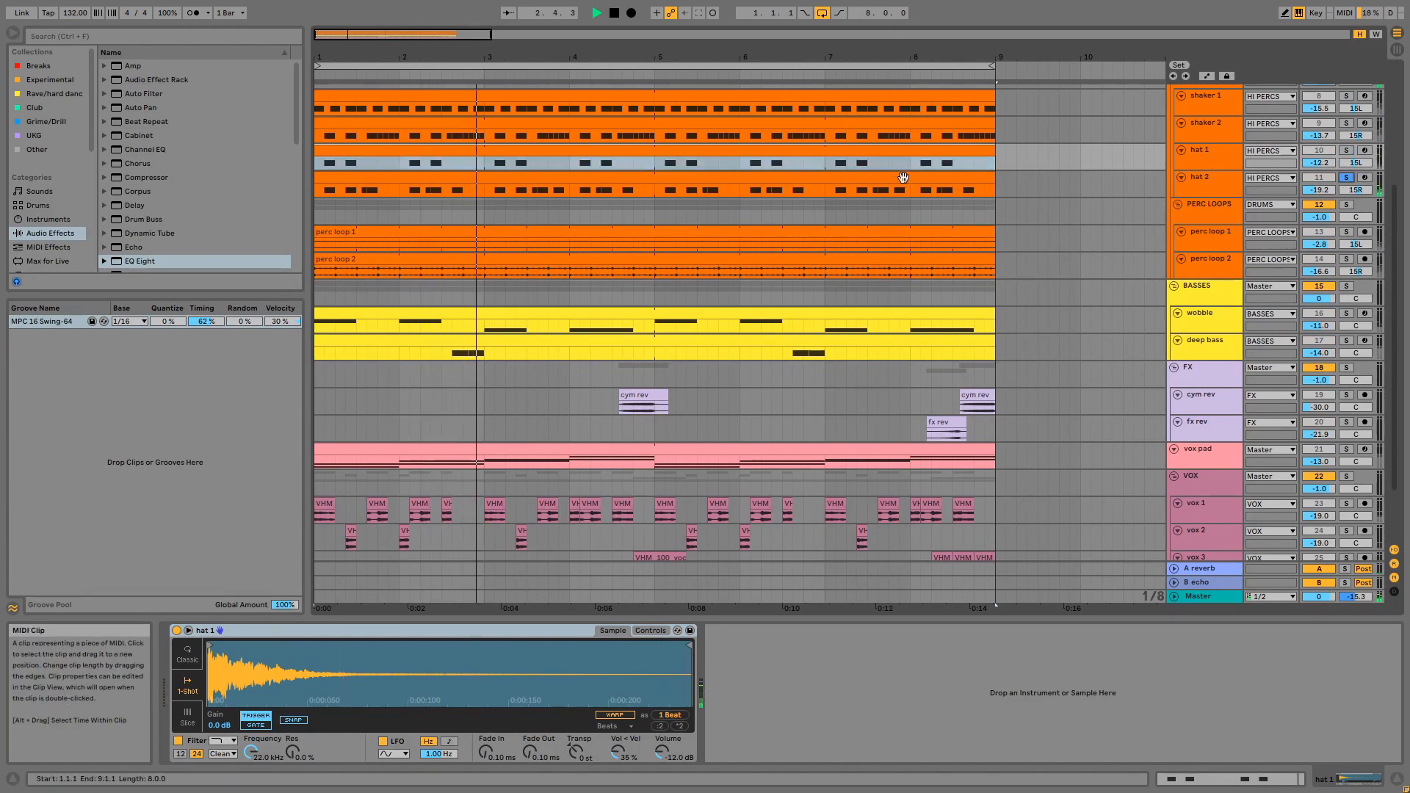
double_click(947, 189)
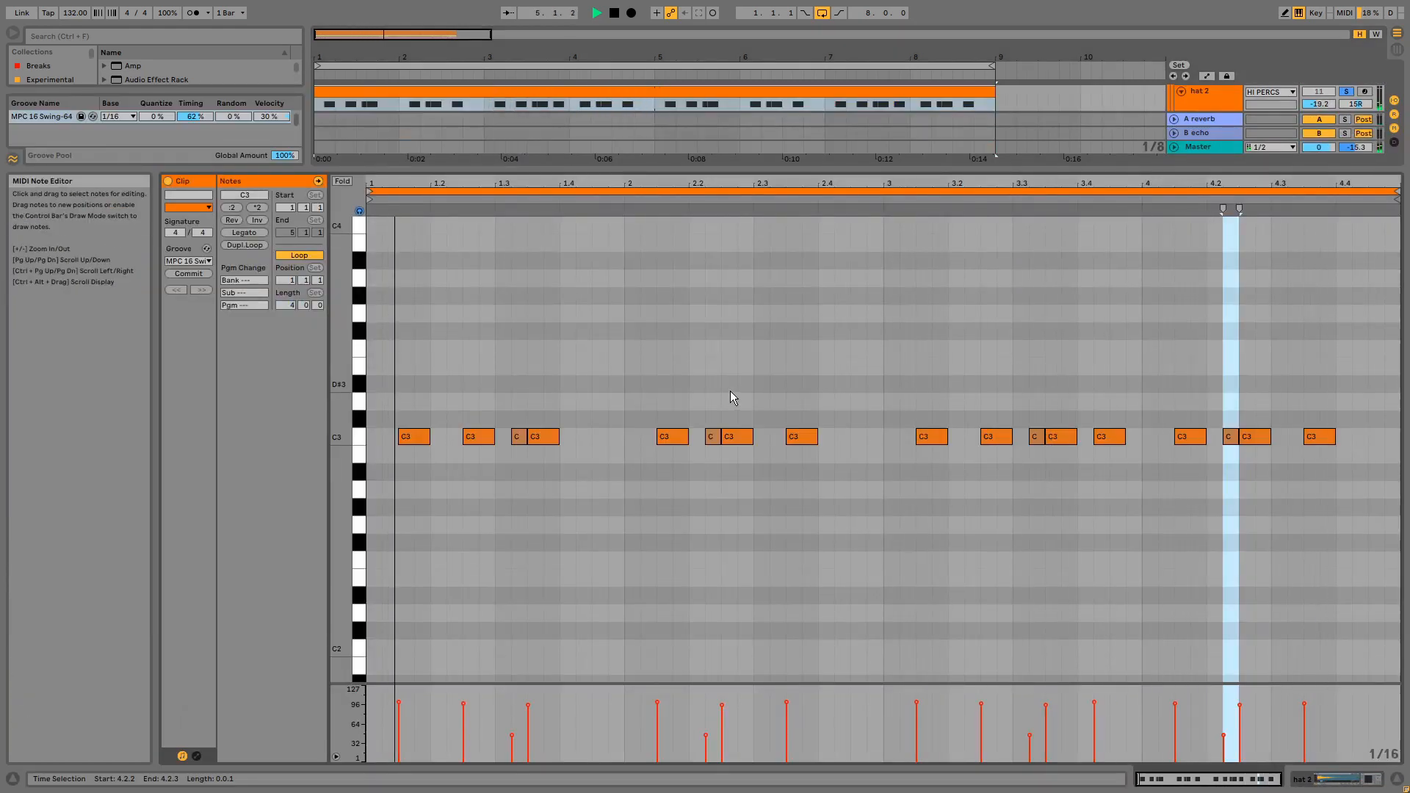
key("shift+Tab")
key("space")
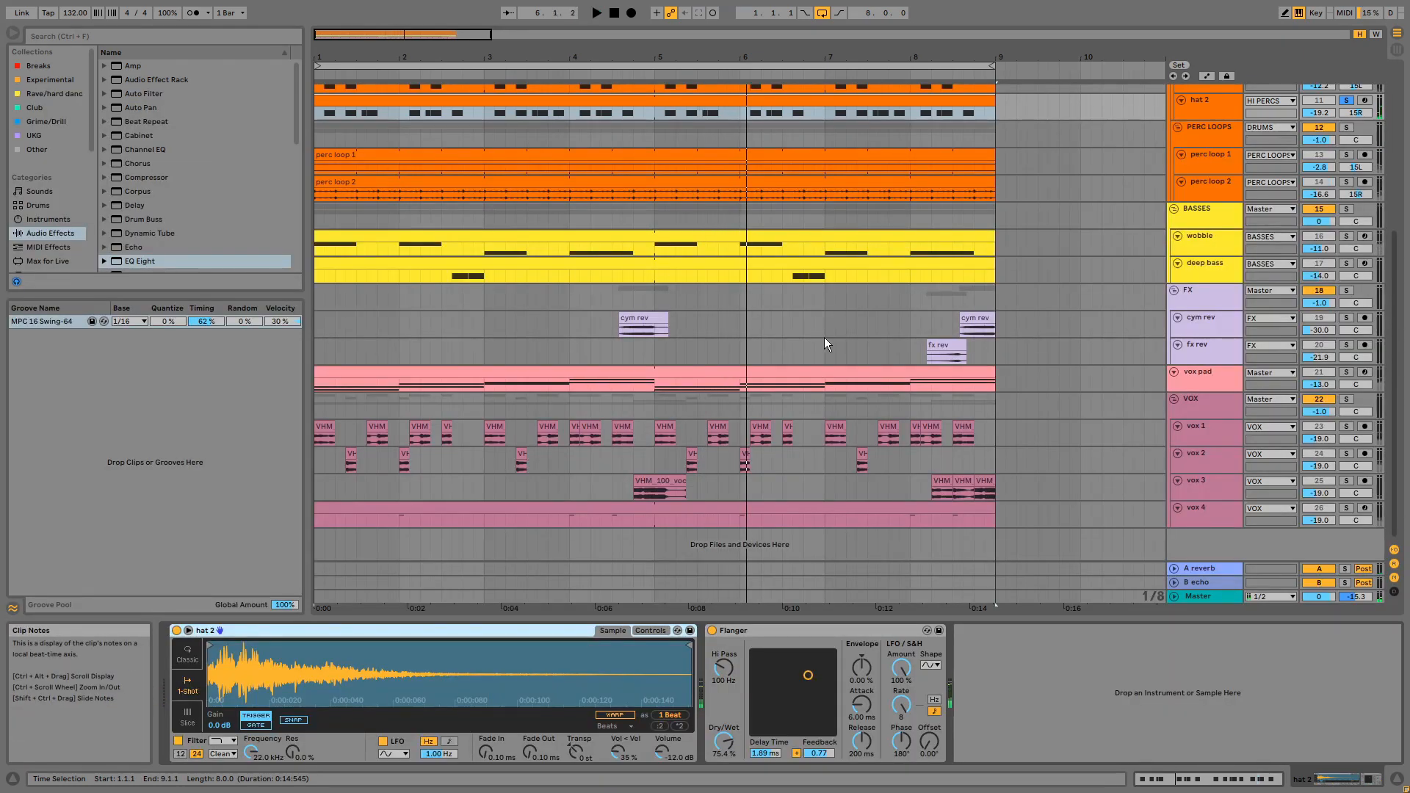
Inspect the Flanger on the hat 2 track and check the HI PERCS group's device chain
scroll(823, 337, "up", 5)
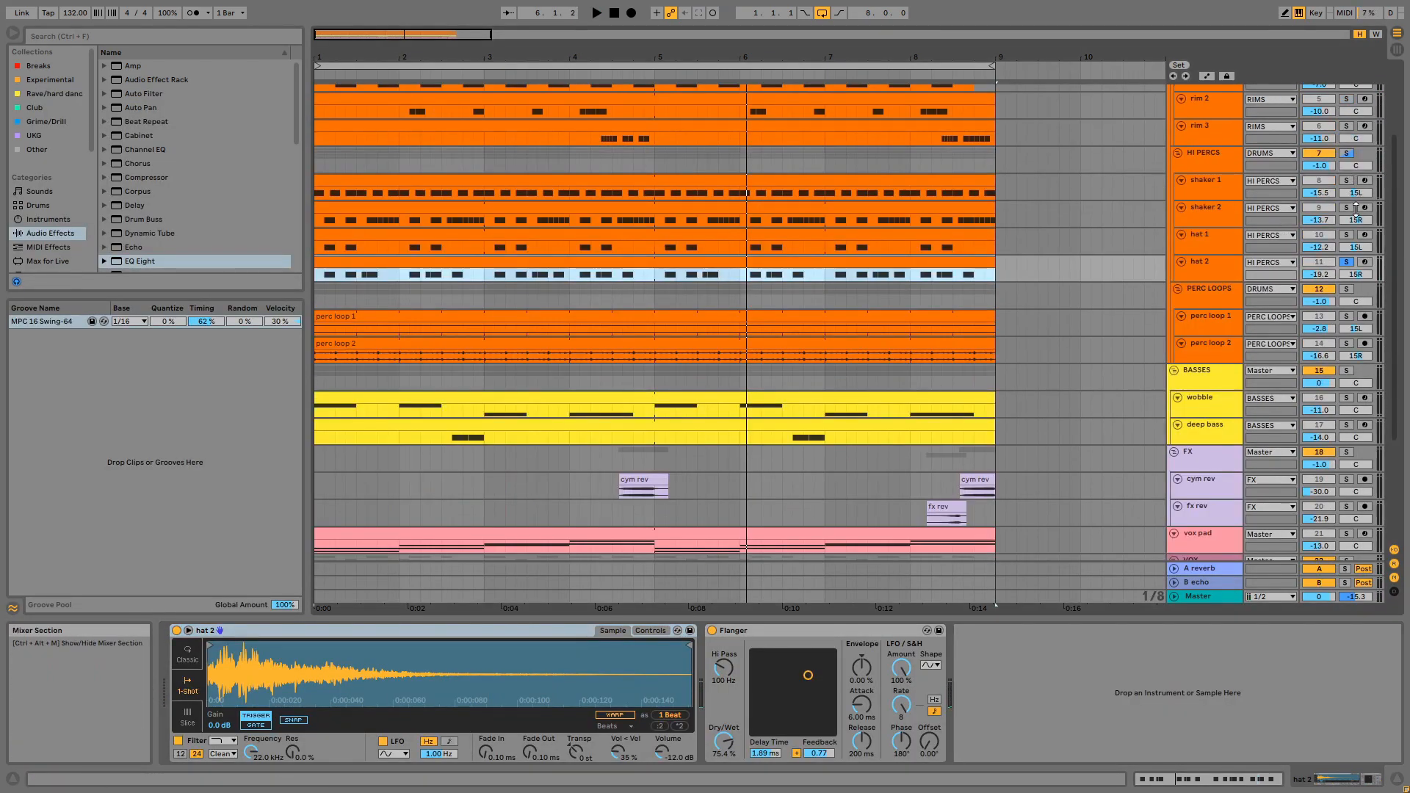
left_click(1221, 270)
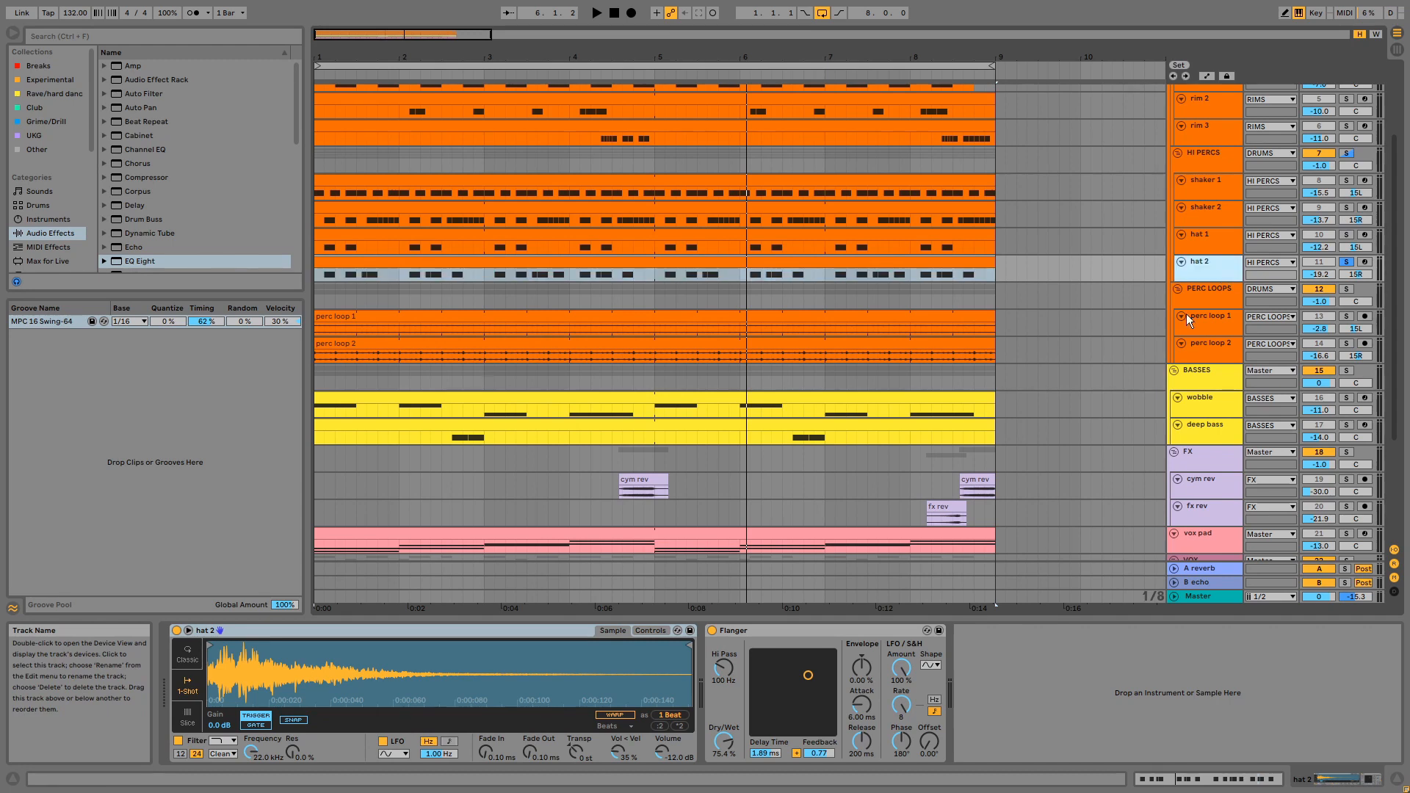
left_click(875, 632)
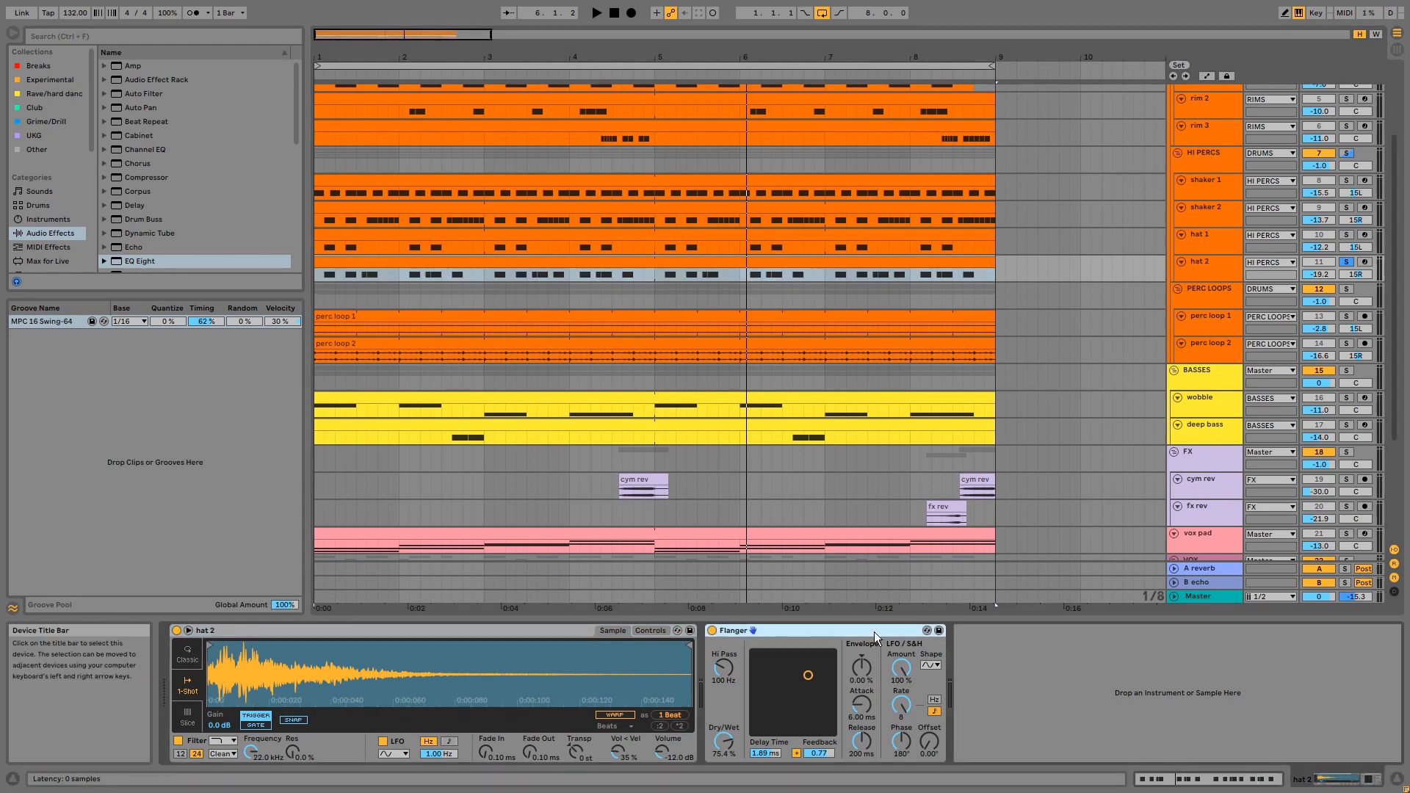
left_click(1198, 157)
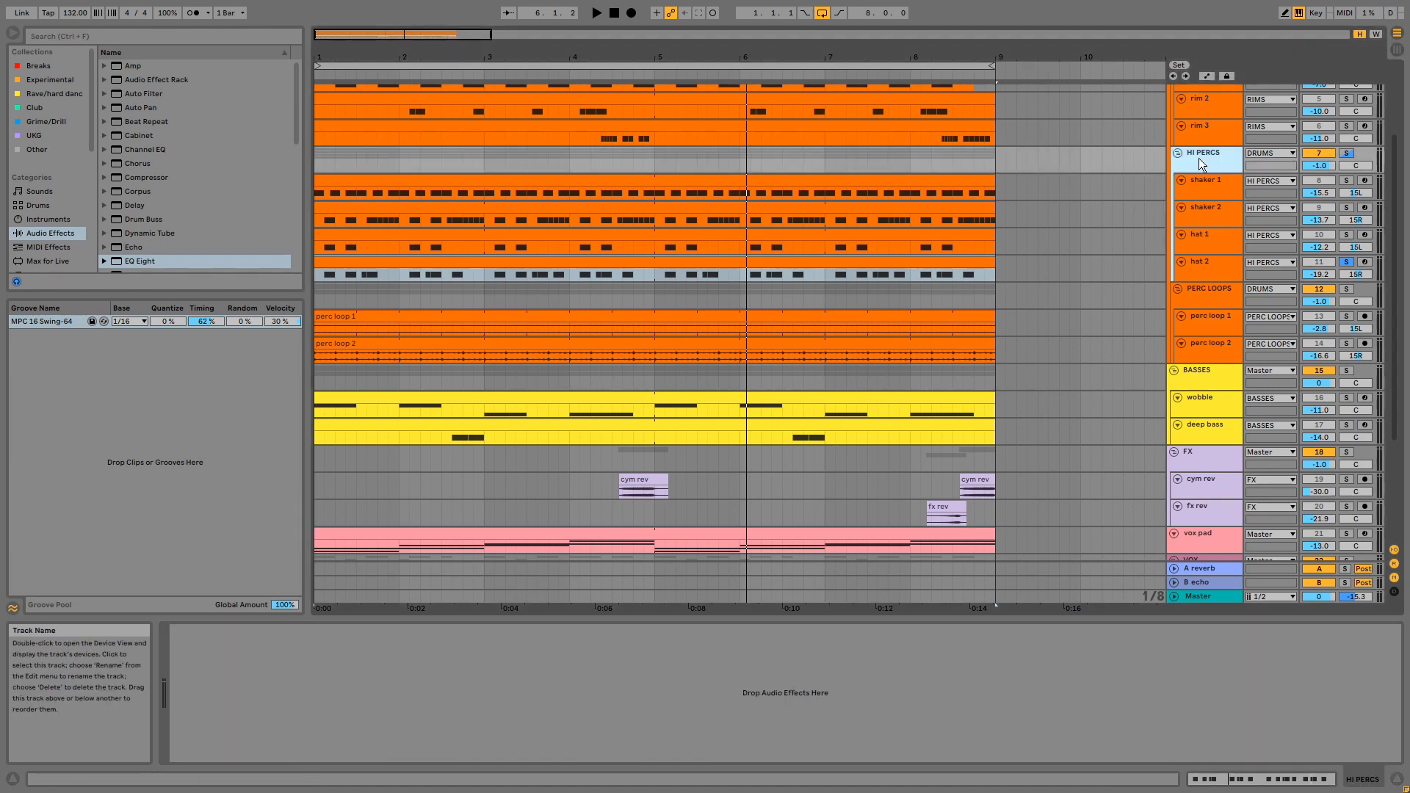
Play the PERC LOOPS group in solo, isolating perc loop 1 and perc loop 2 one after the other
left_click(1346, 289)
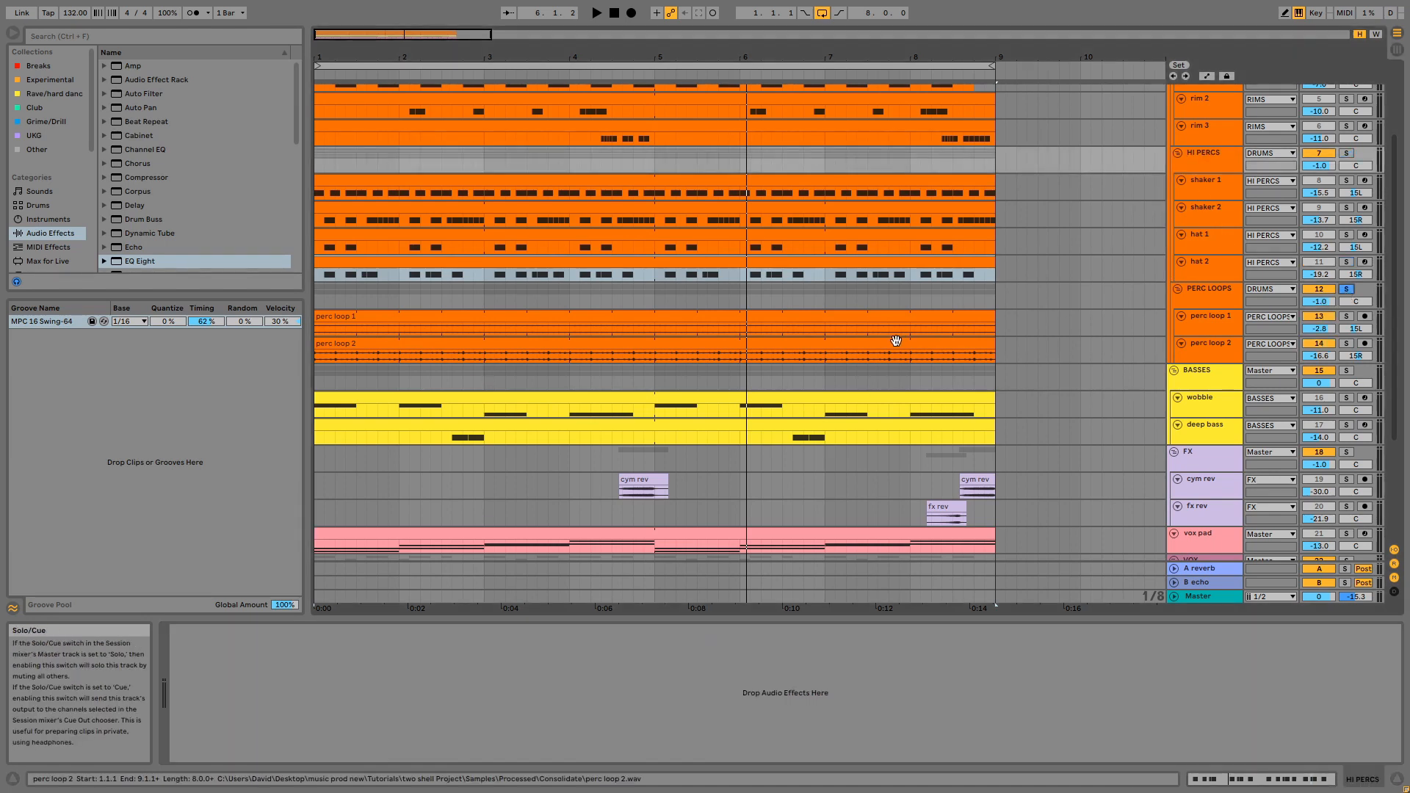
left_click(890, 313)
key("space")
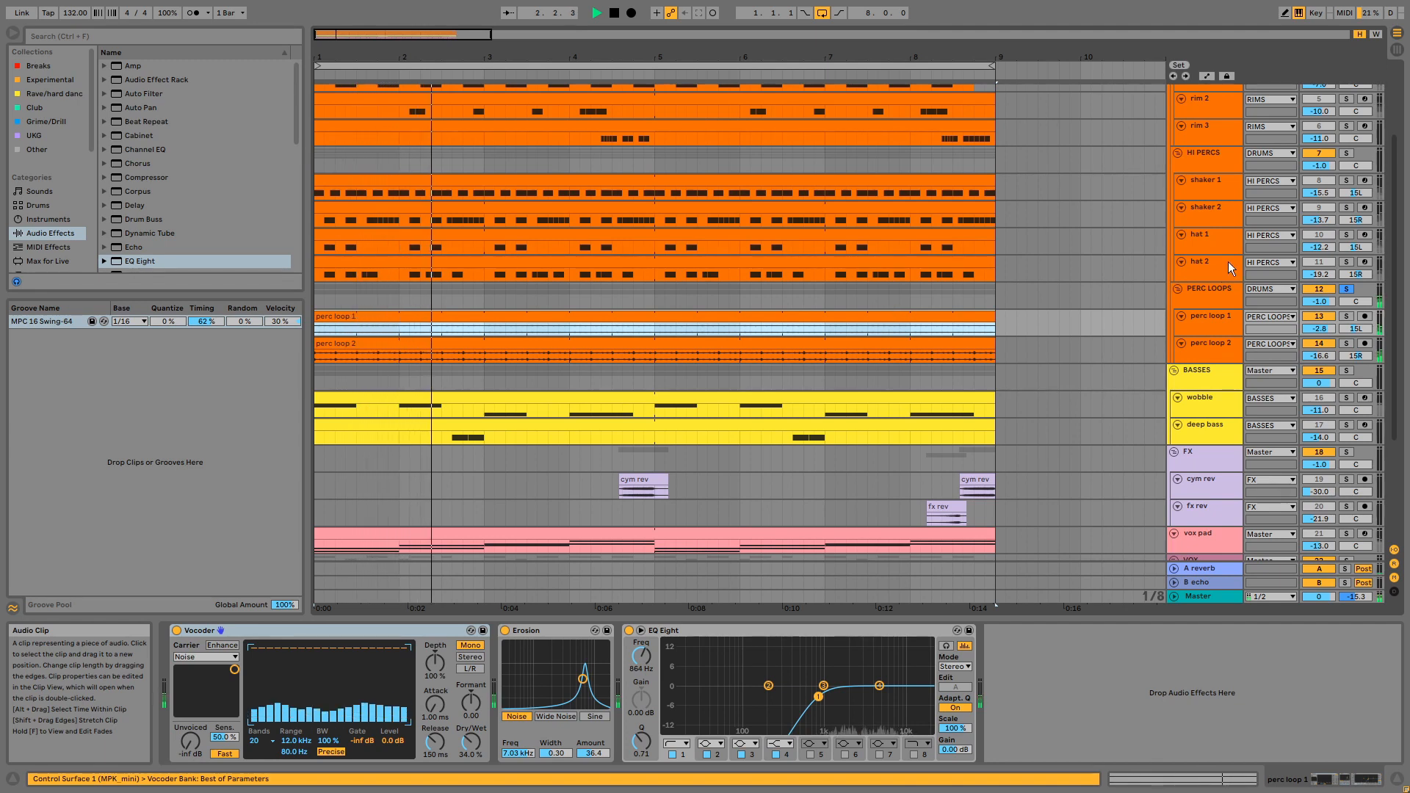
left_click(1346, 317)
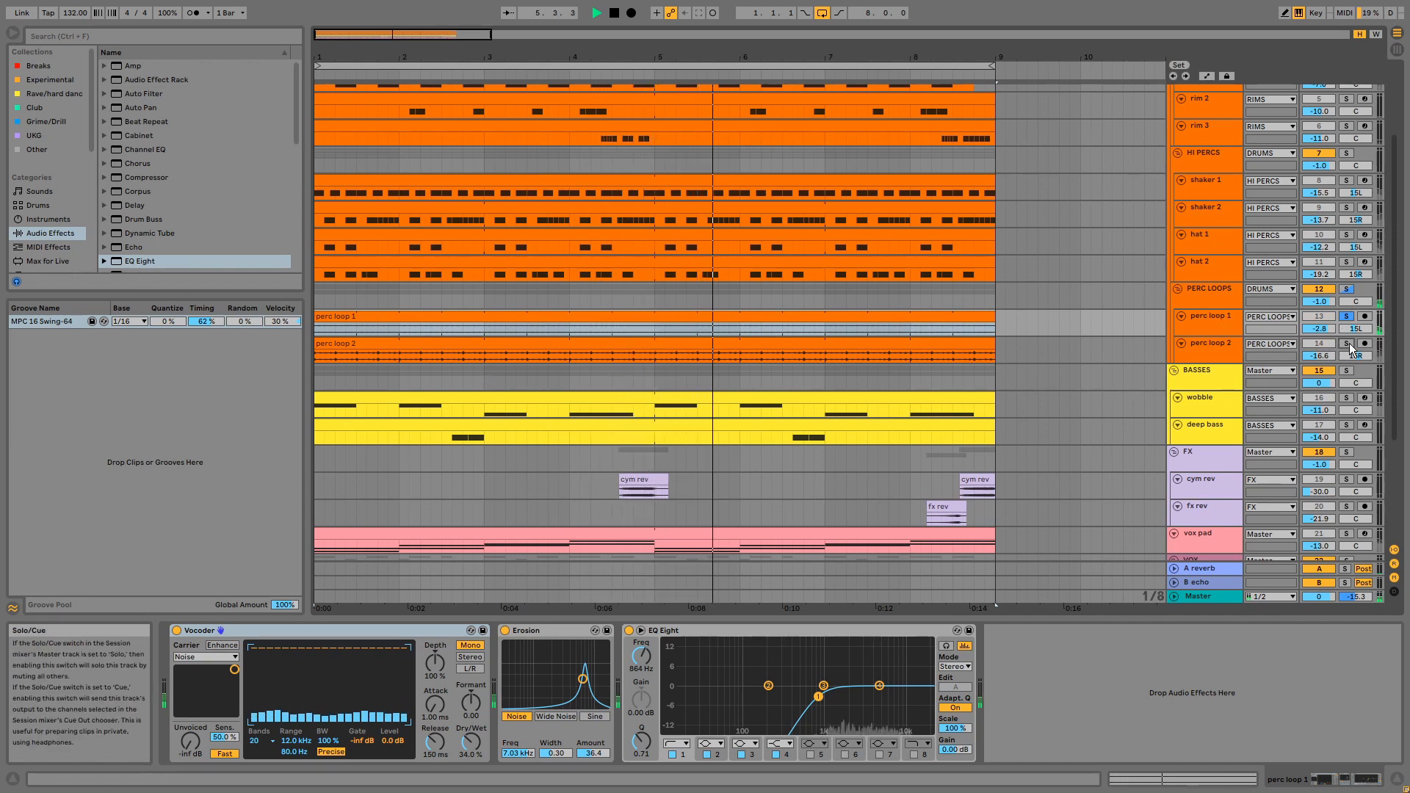
left_click(1348, 343)
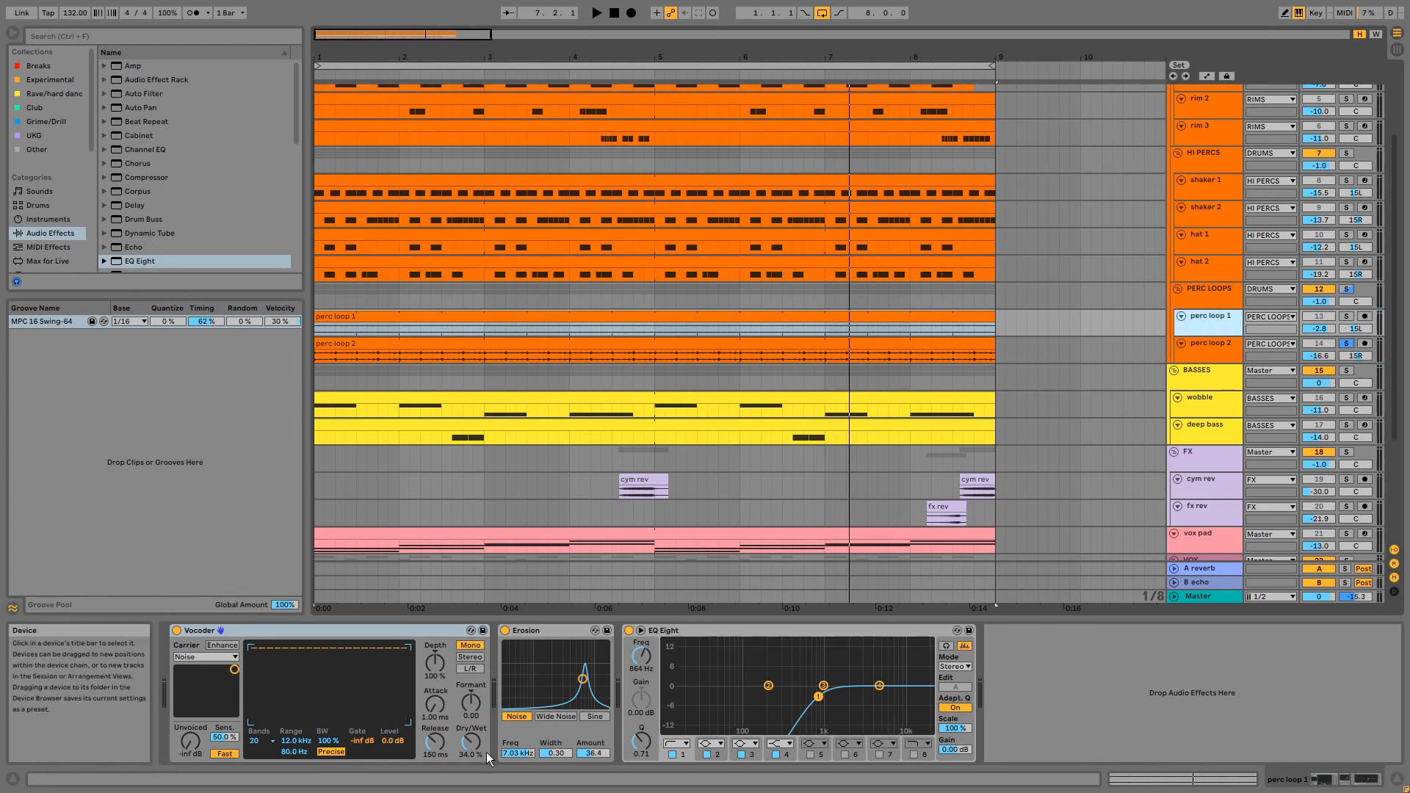
Inspect the Vocoder and Erosion on perc loop 1 and play that loop in solo
left_click(400, 629)
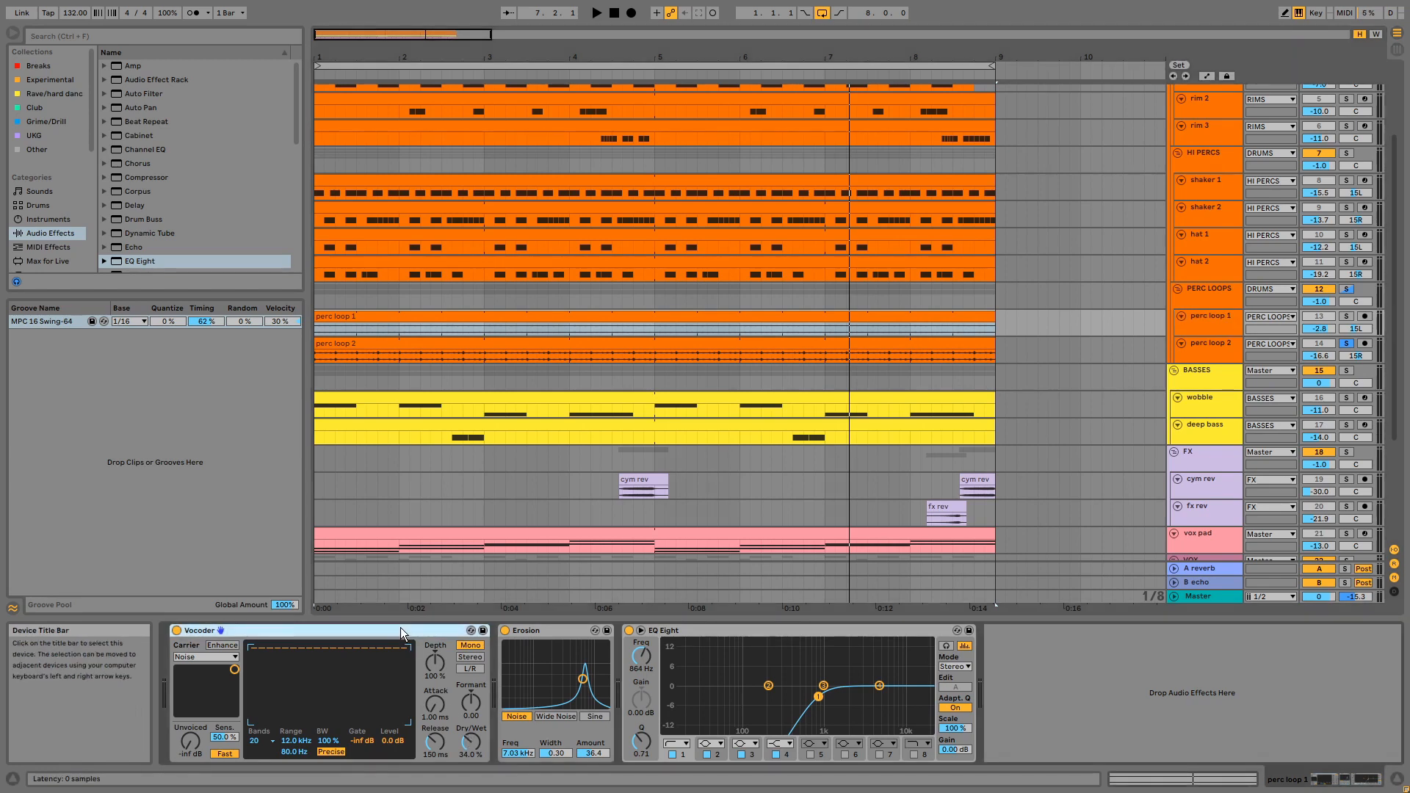
left_click(539, 635)
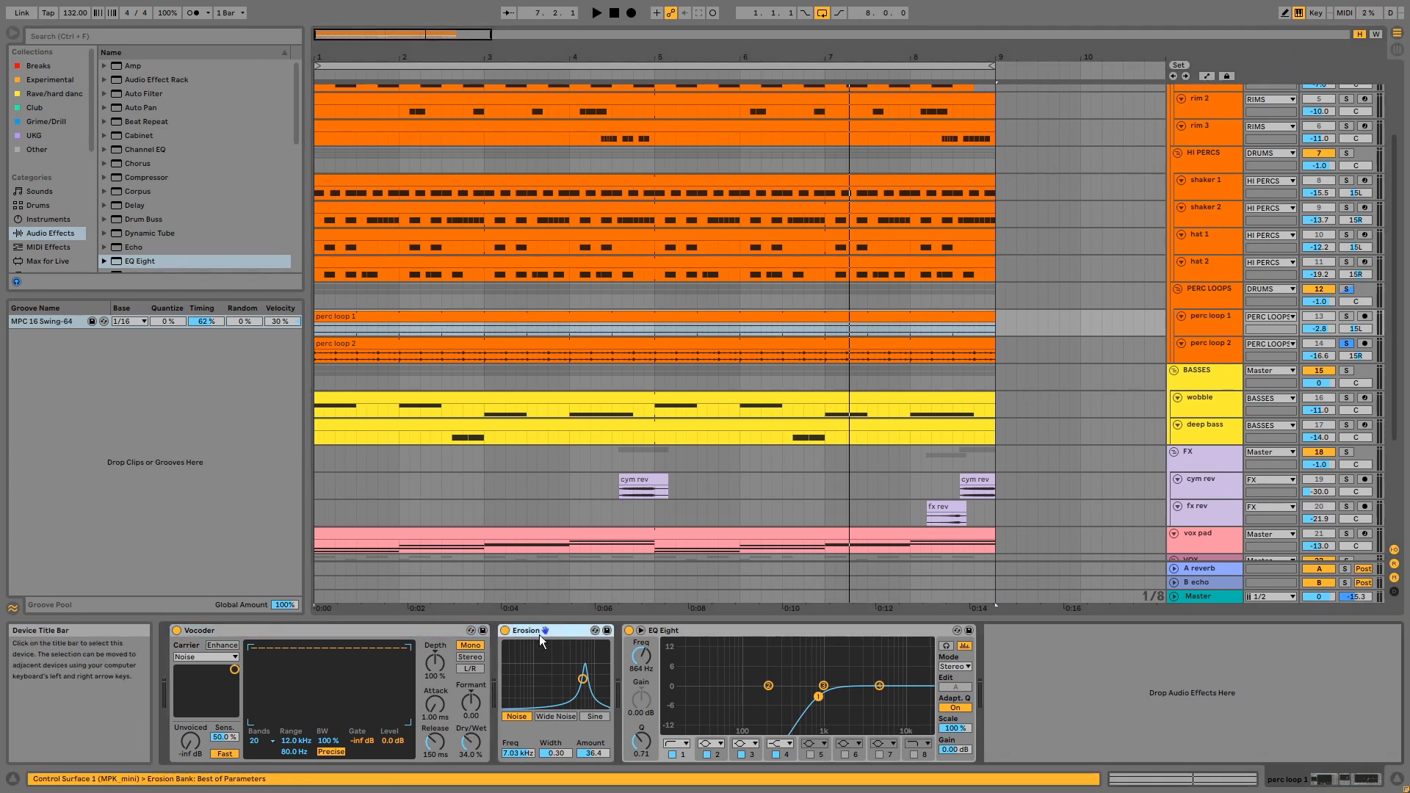
left_click(1346, 316)
key("space")
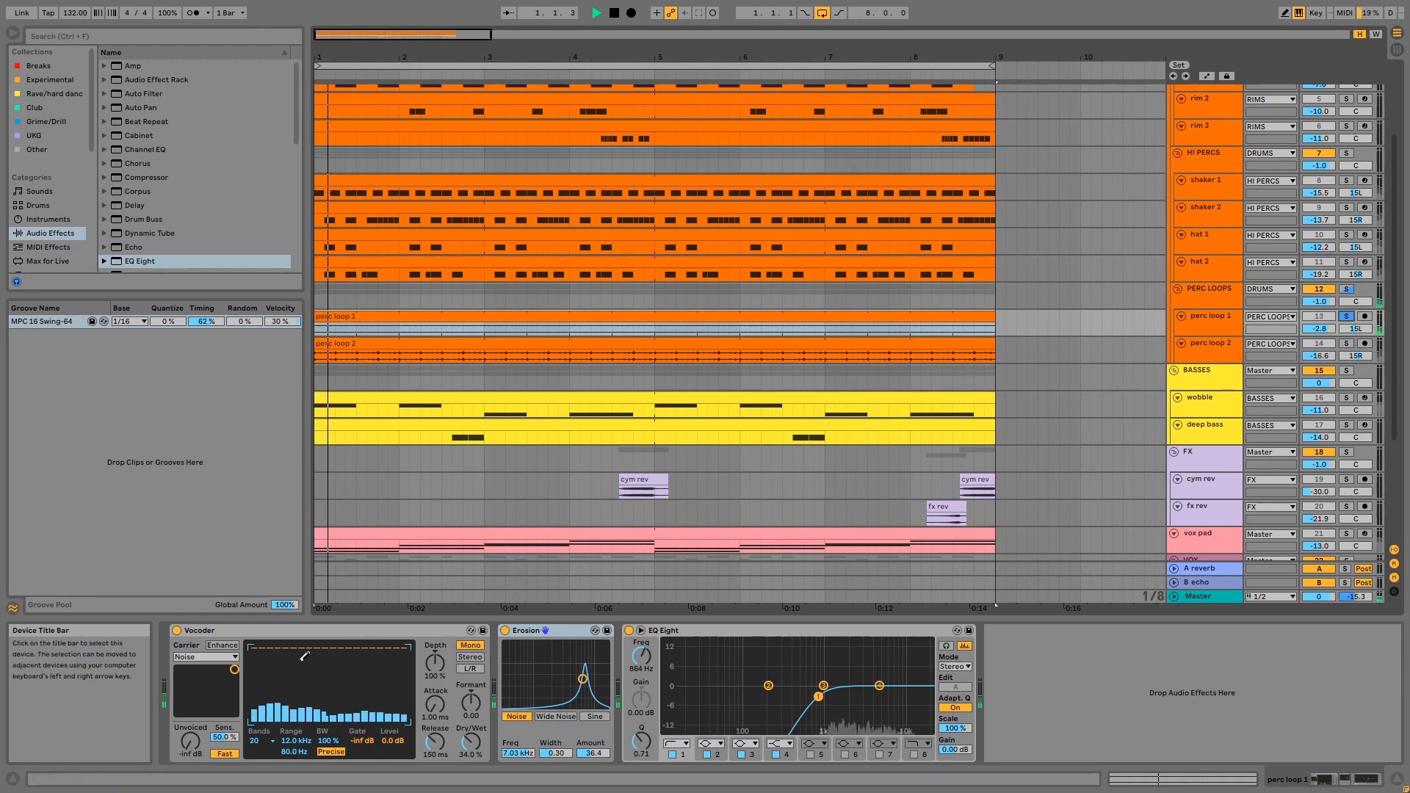
Bypass the Vocoder and Erosion on perc loop 1 to hear it dry, restore both effects, and stop playback
left_click(176, 630)
left_click(505, 630)
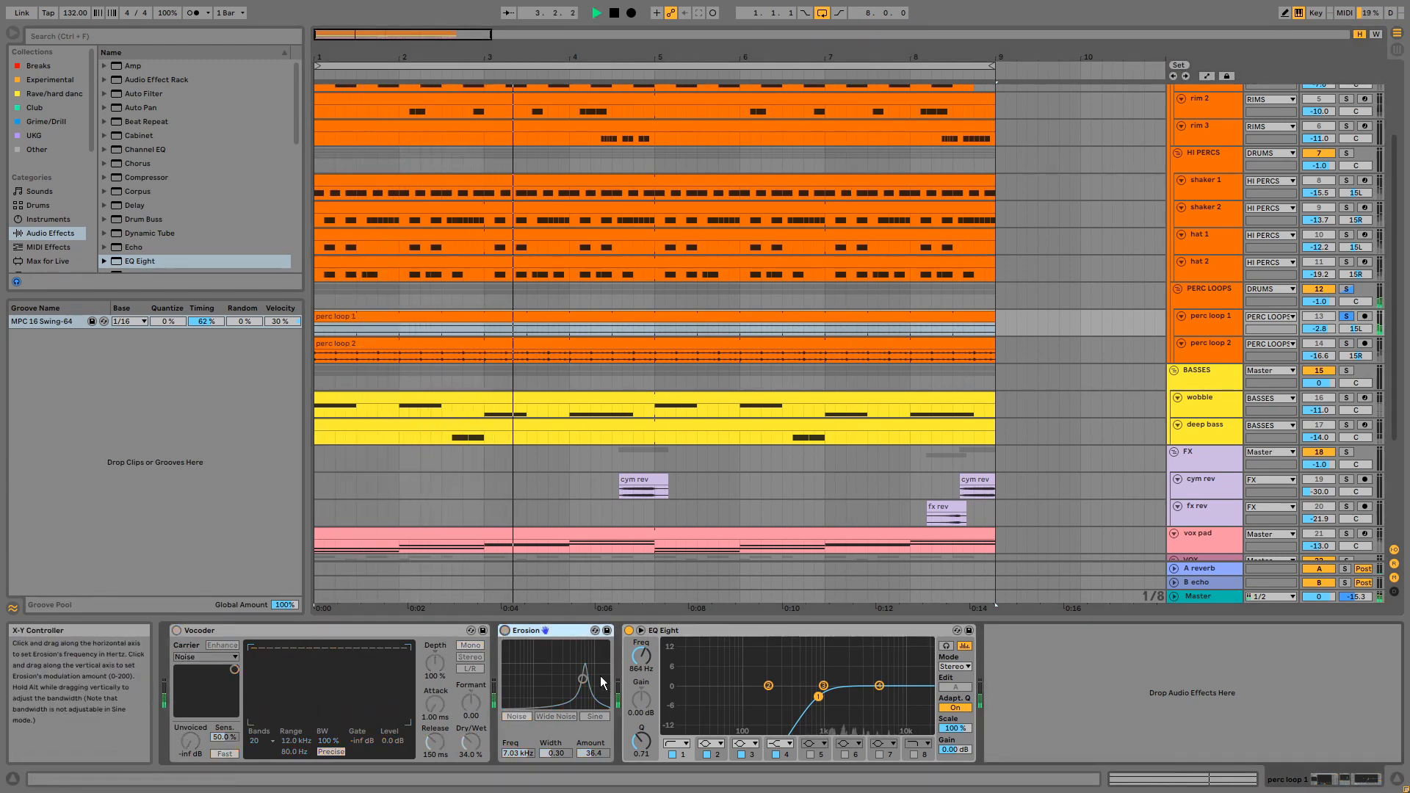
key("ctrl+z")
key("ctrl+z")
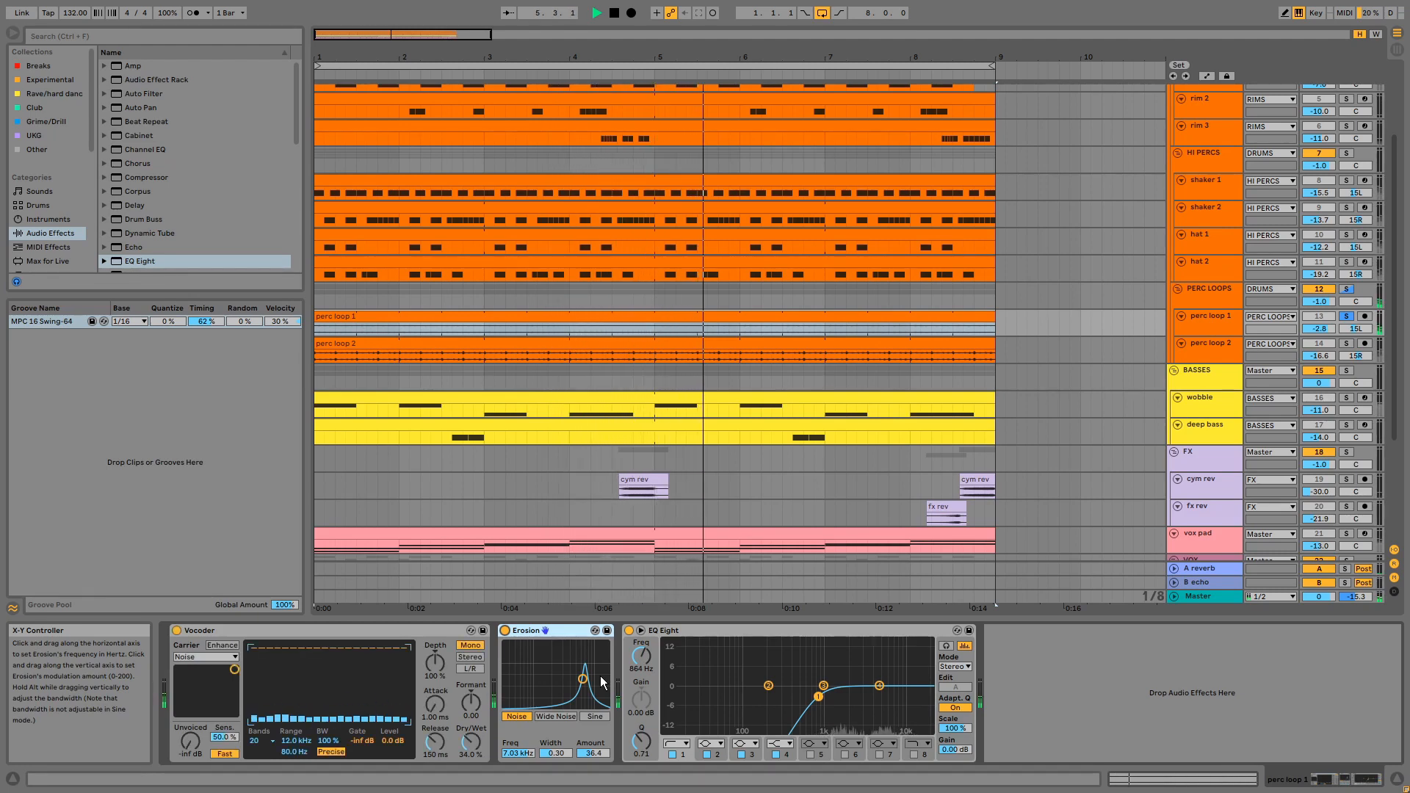
key("space")
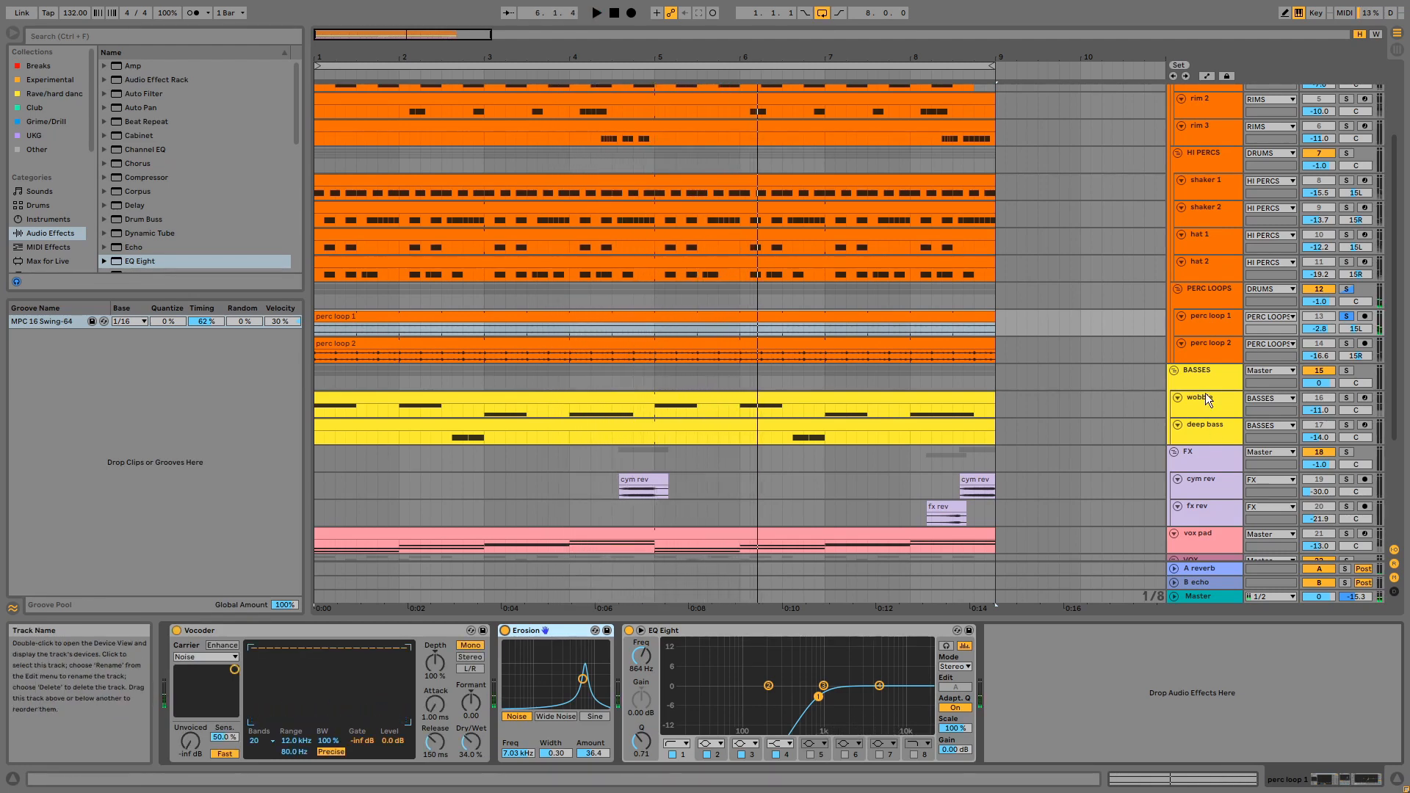
Inspect the Flanger and Utility on the PERC LOOPS group
left_click(1208, 298)
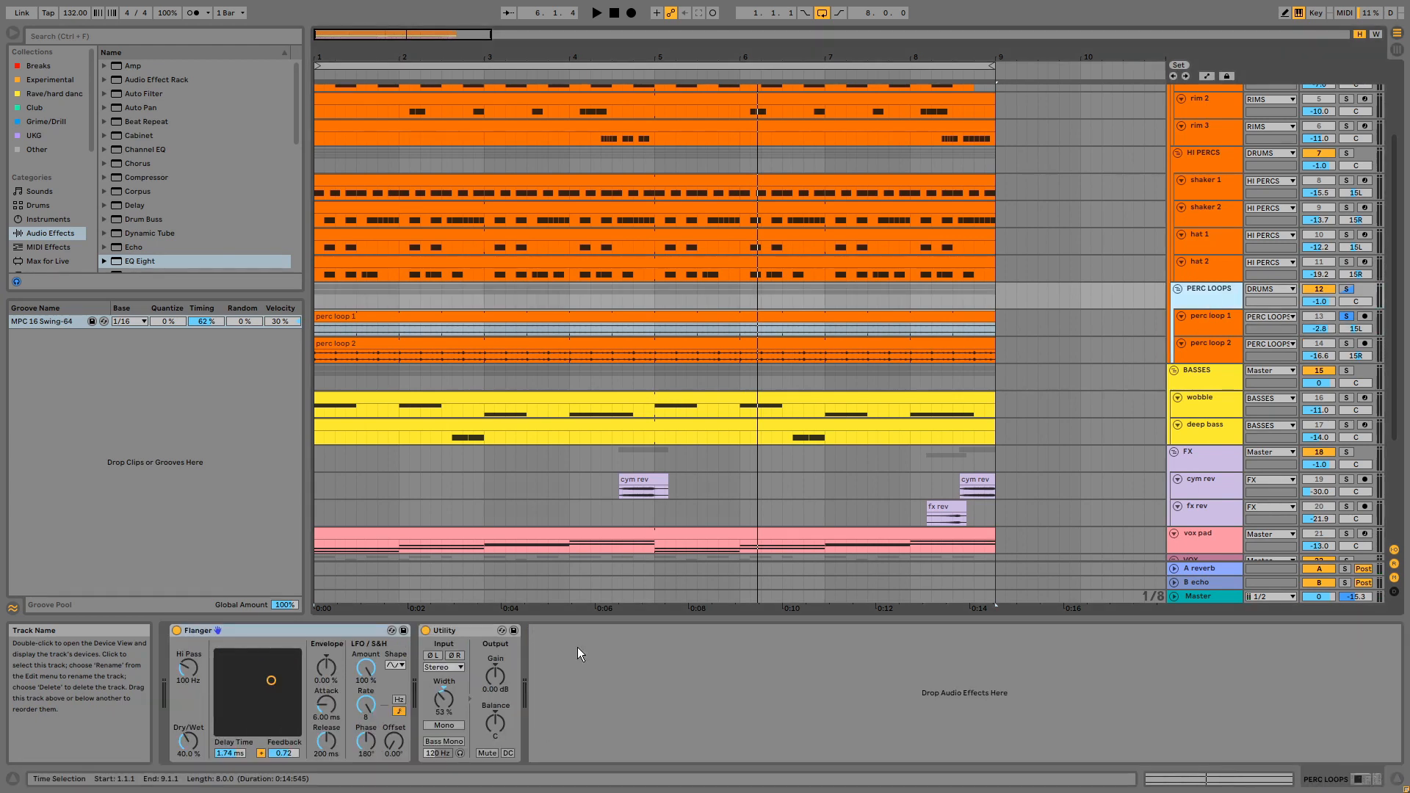
left_click(307, 629)
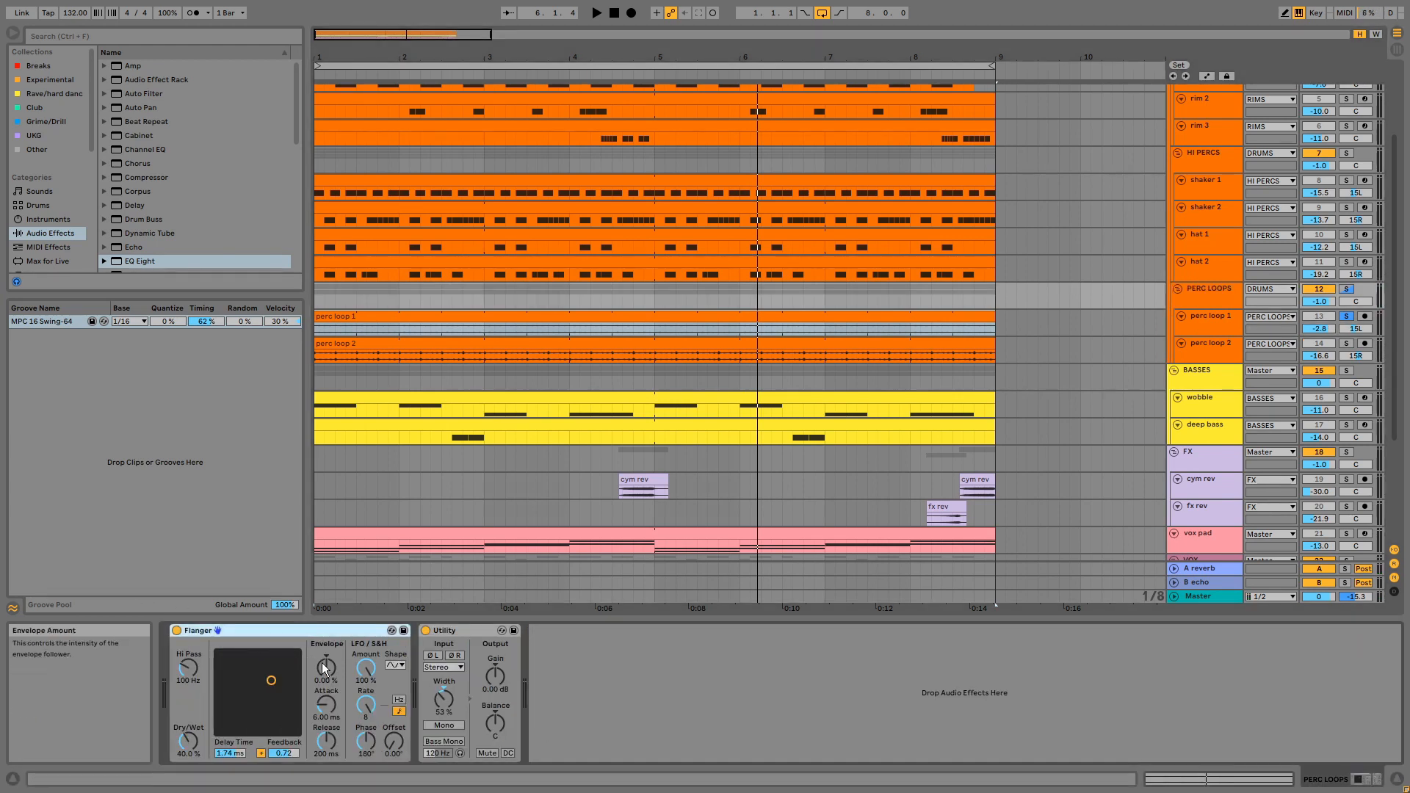
left_click(465, 630)
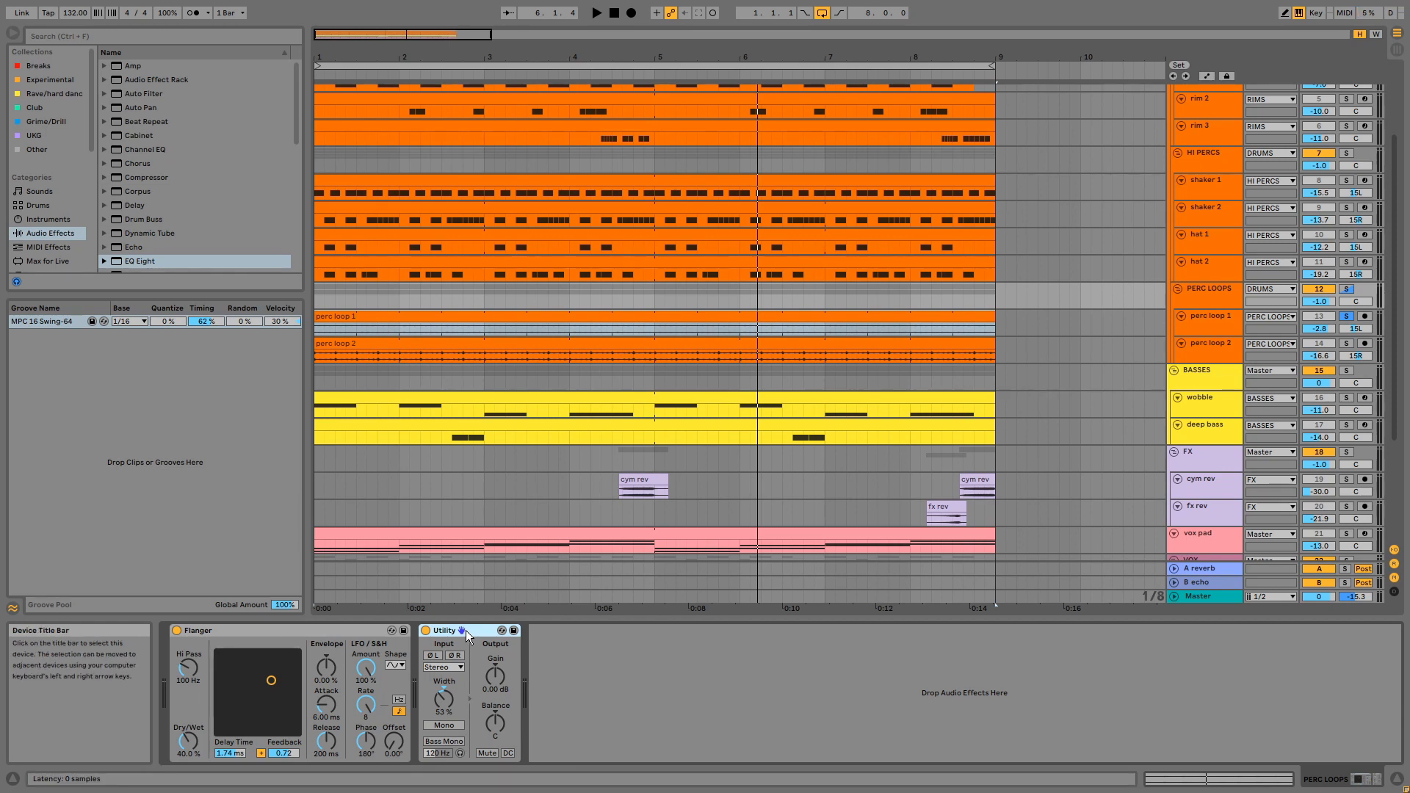
Inspect the Drum Buss and EQ Eight on the DRUMS group, and view the device chain of return A reverb
scroll(1140, 164, "up", 3)
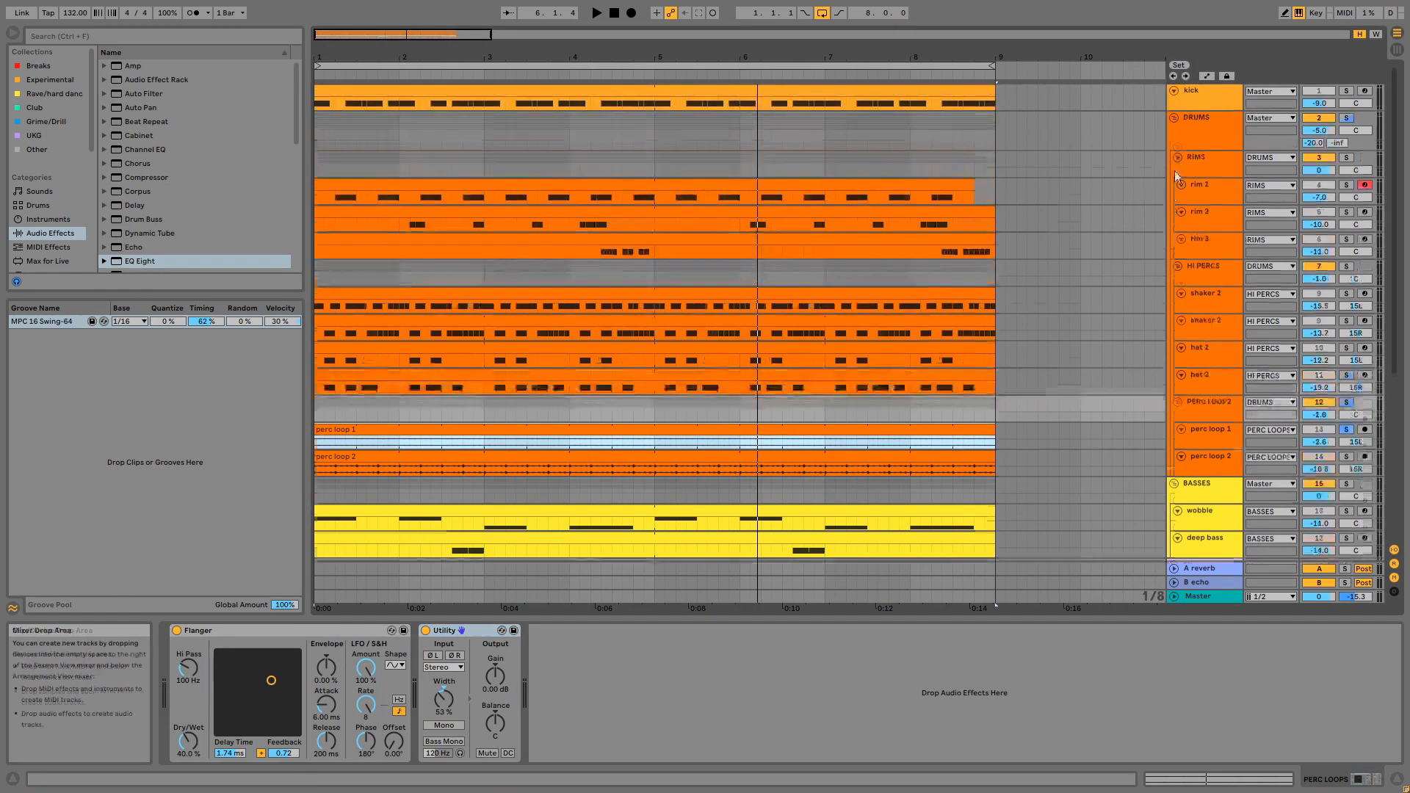
left_click(1188, 134)
left_click(324, 634)
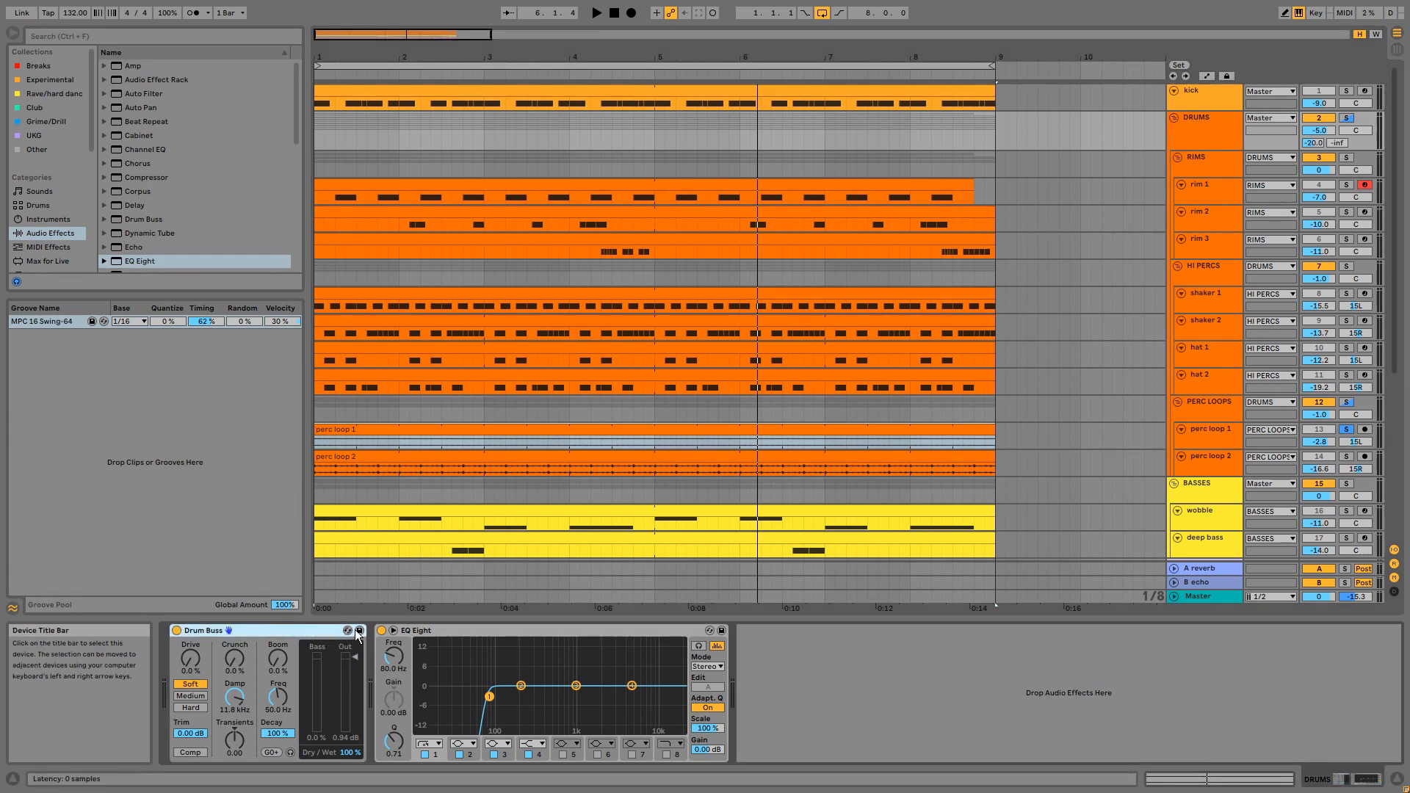
left_click(458, 630)
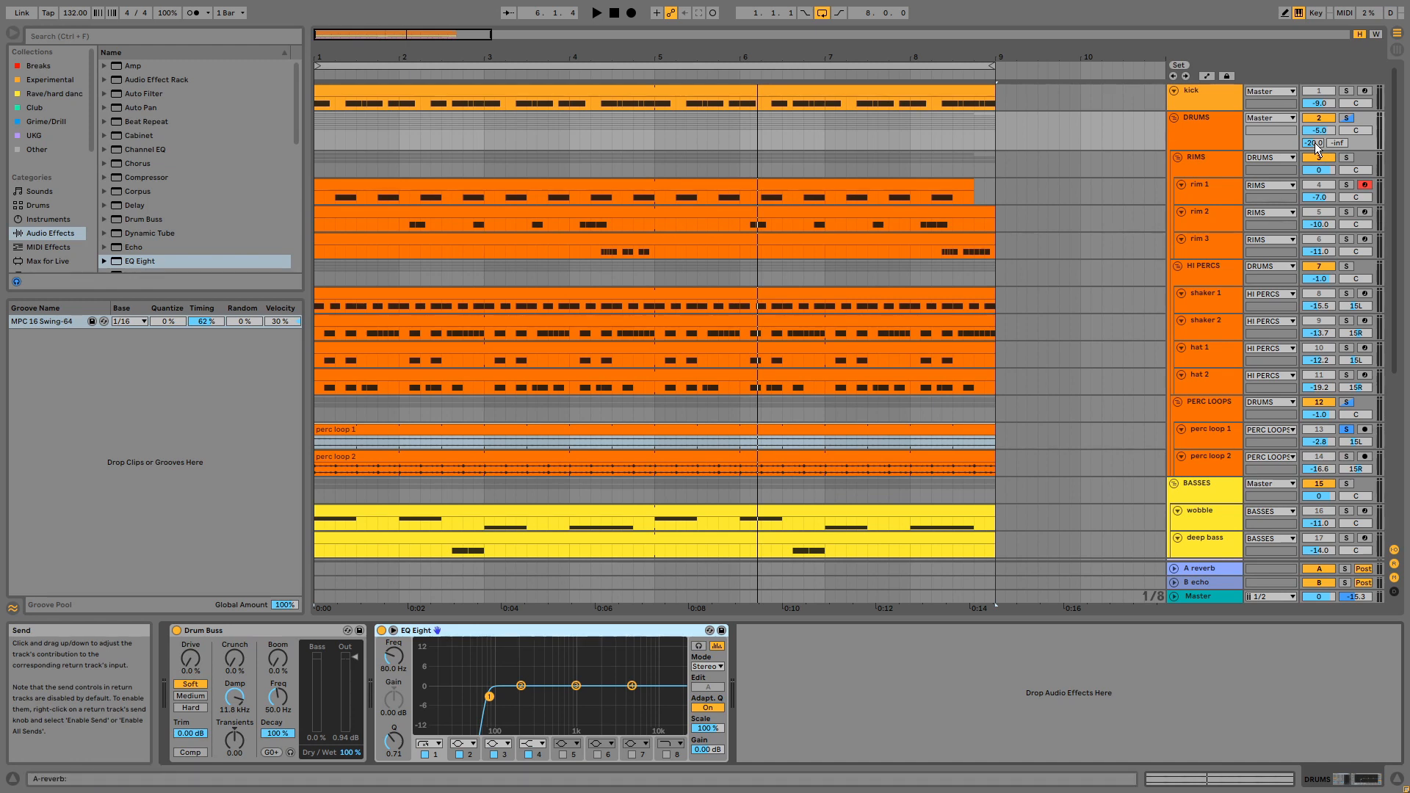
left_click(1218, 570)
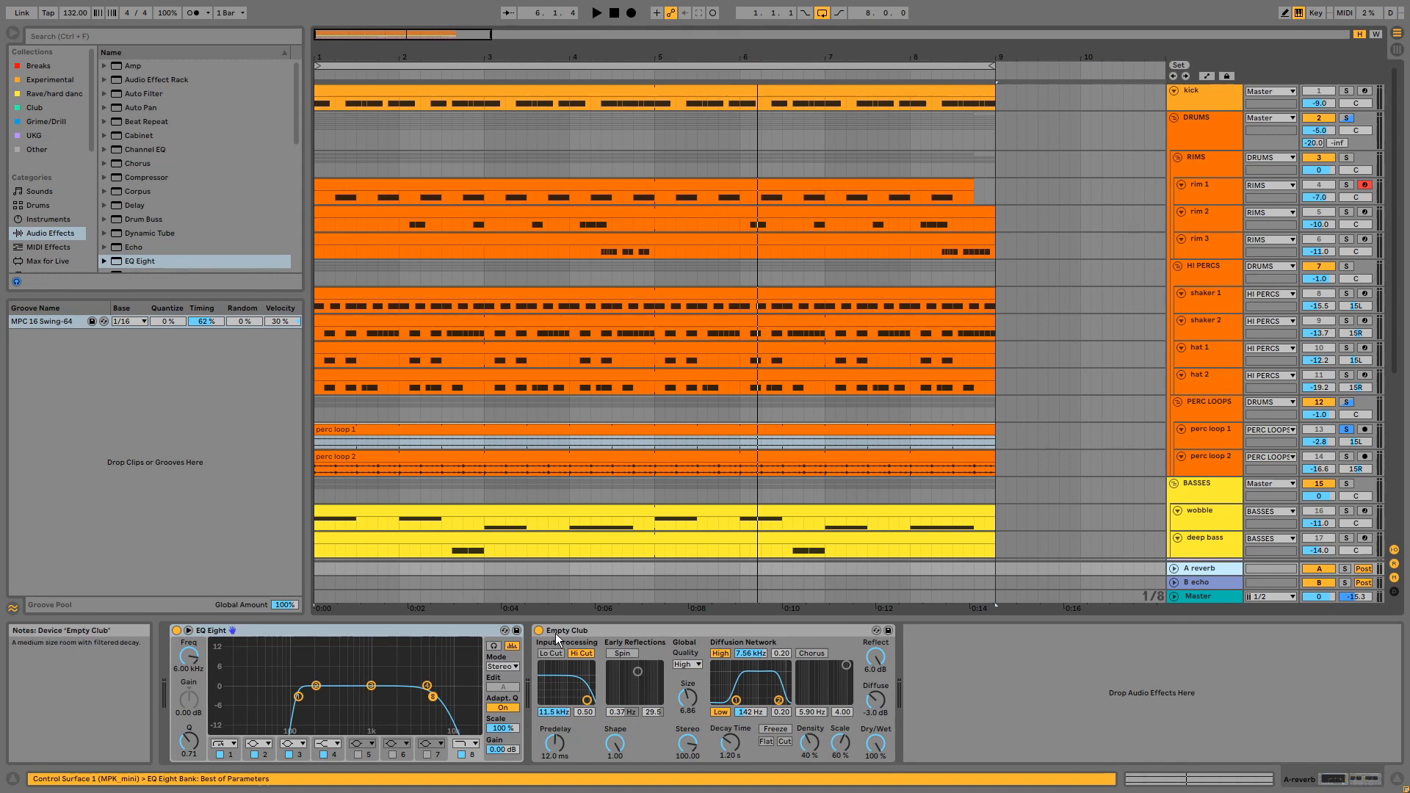
Select the clips from rim 1 down to perc loop 2 and check the MPC 16 Swing-64 groove in the Groove Pool
left_click_drag(1003, 455, 297, 184)
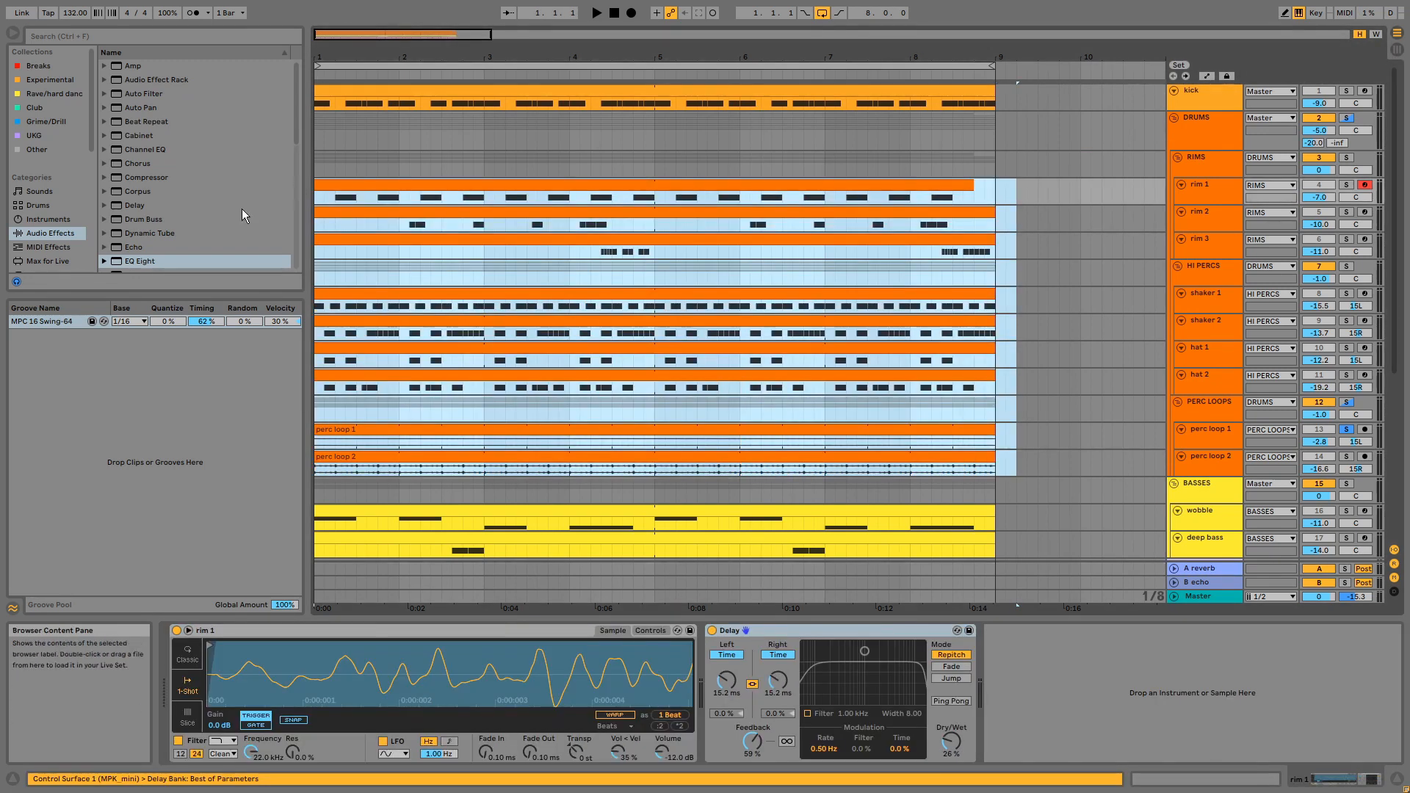
left_click(65, 327)
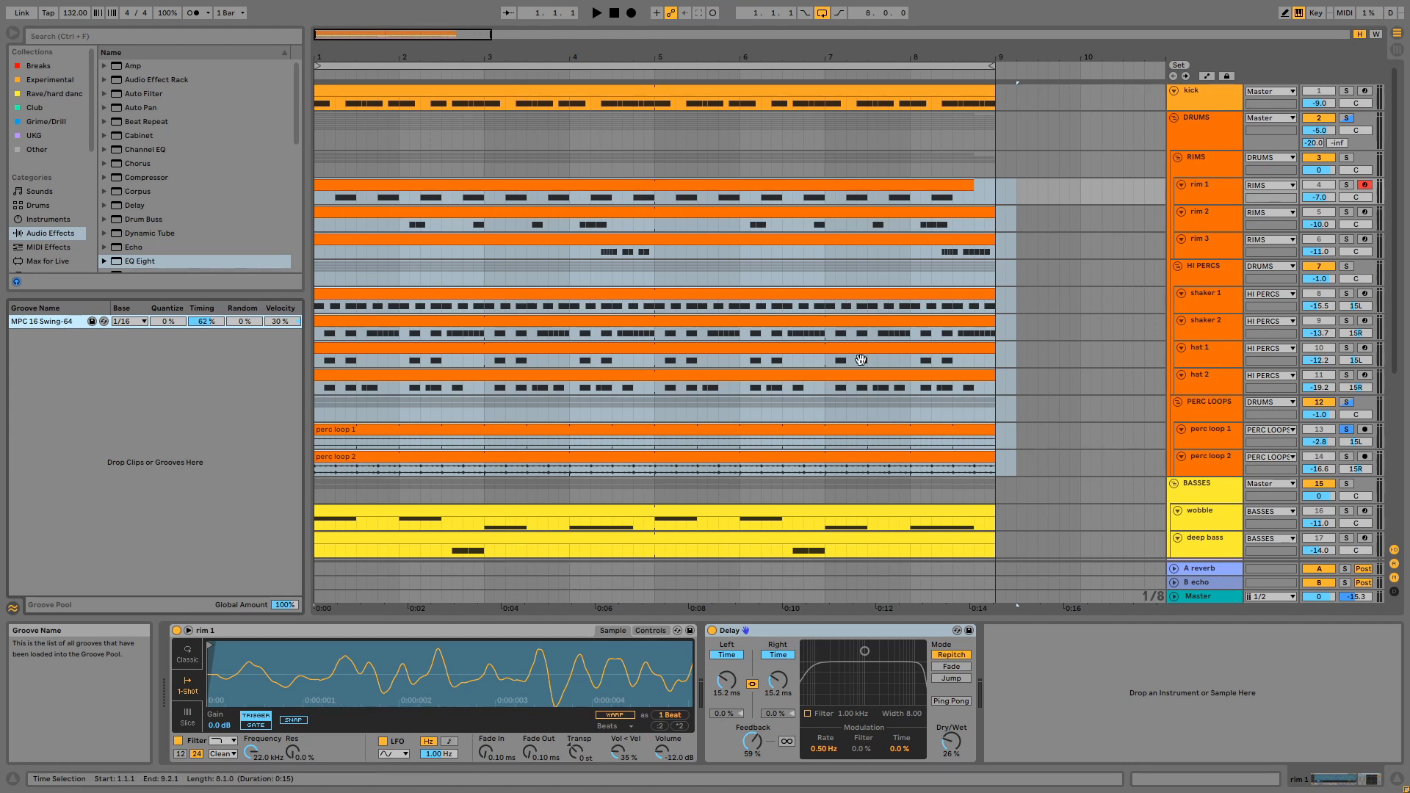
View the BASSES group's effects, then play the group in solo with the wobble clip selected
left_click(1348, 489)
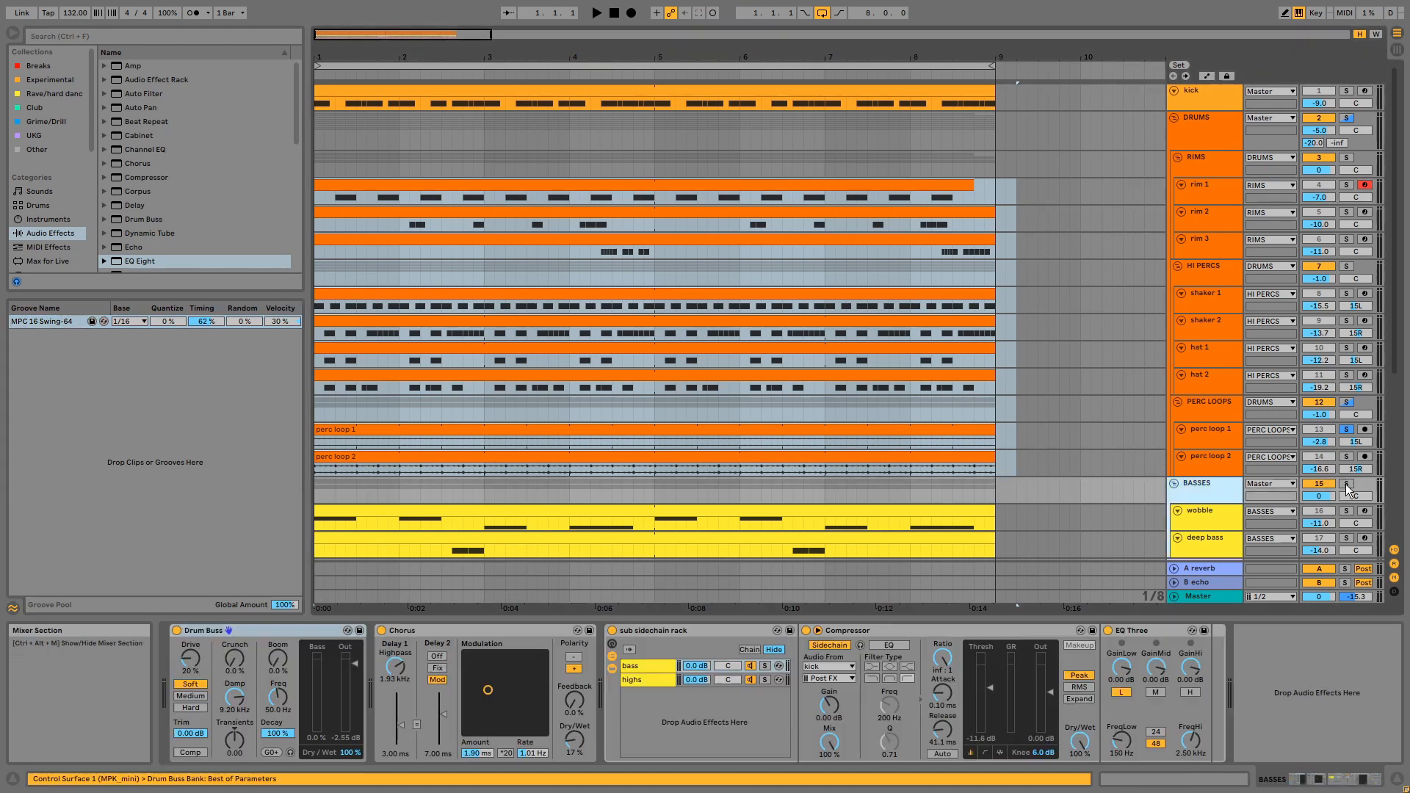
left_click(1346, 484)
left_click(800, 508)
key("space")
scroll(800, 508, "down", 2)
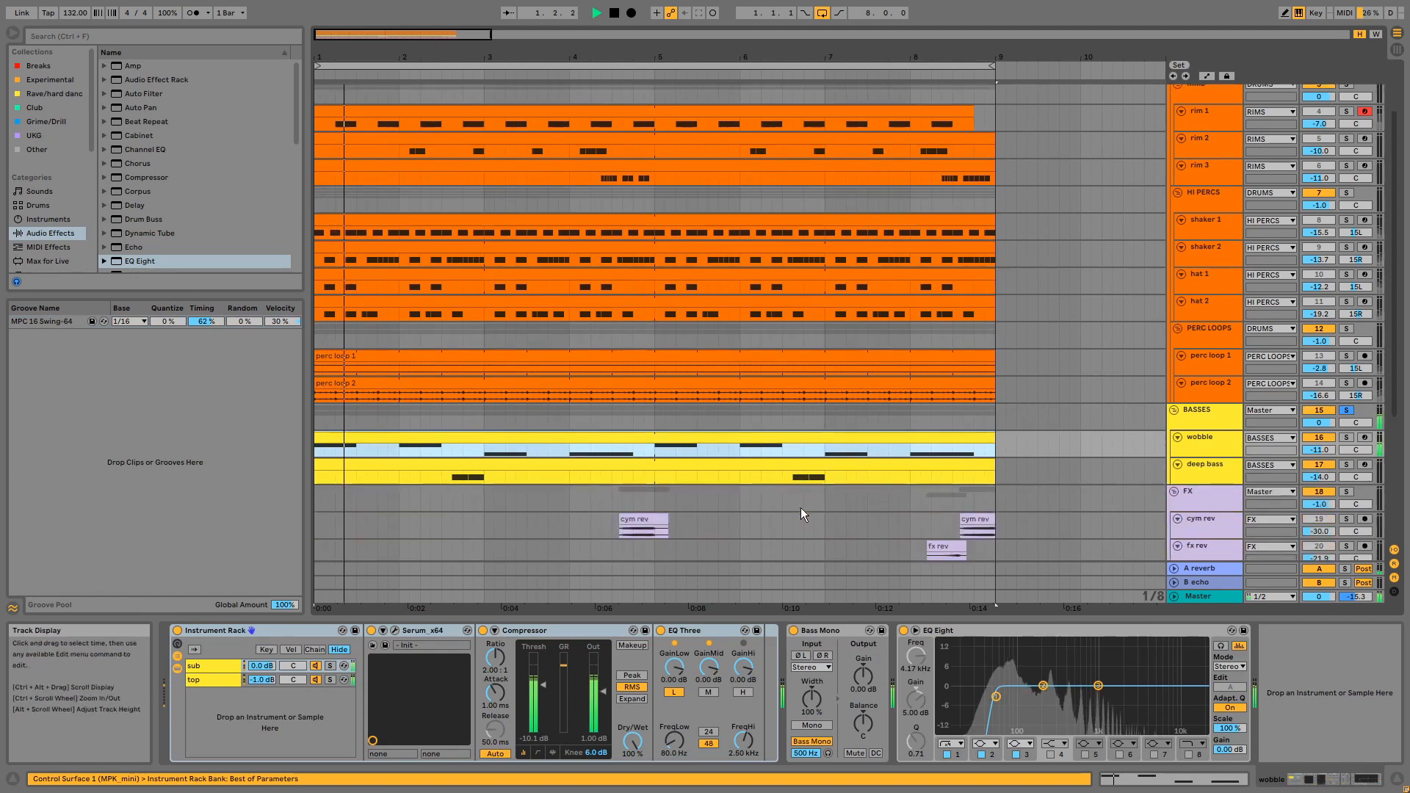
scroll(801, 508, "down", 2)
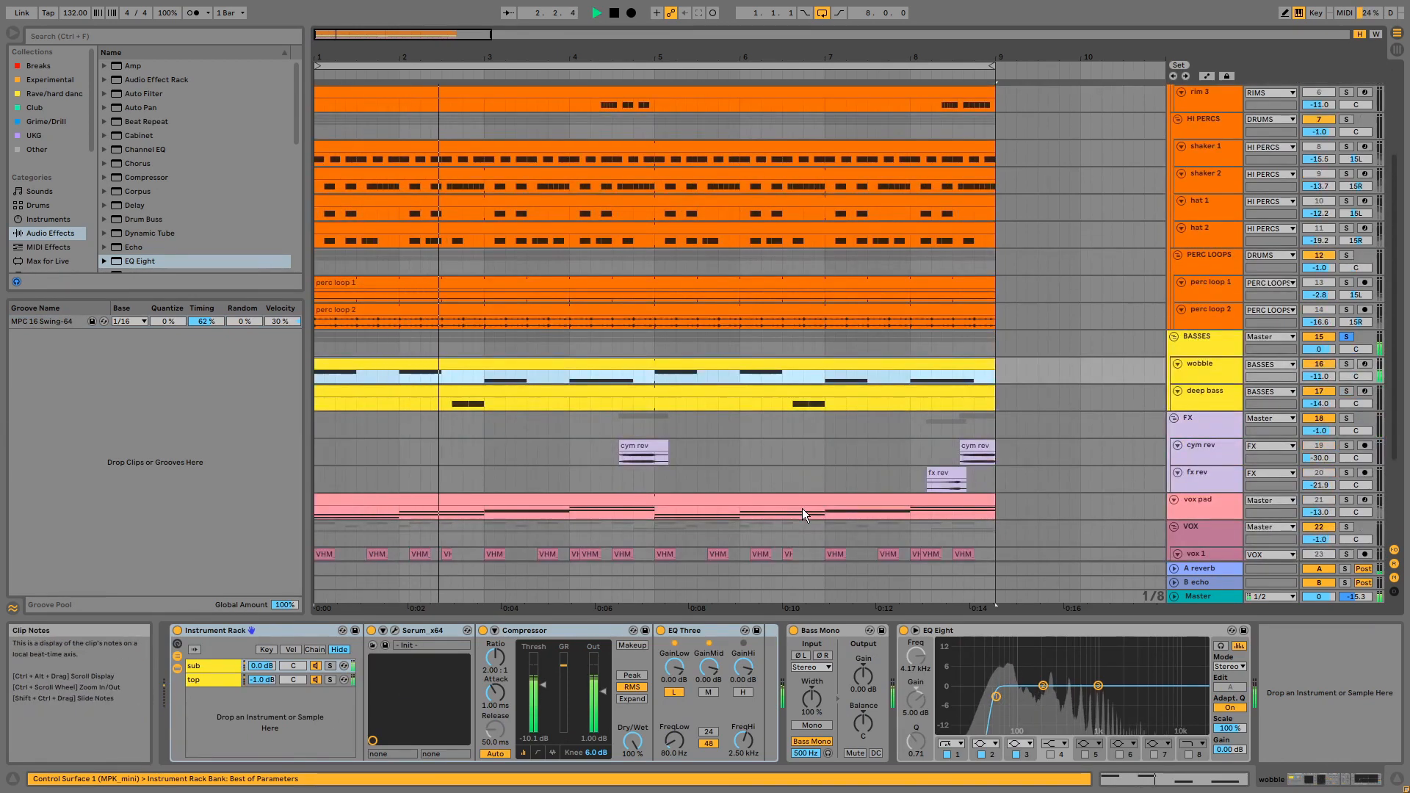
Move the solo from the BASSES group to the wobble track, play it, and view its clip's MIDI notes
left_click(1347, 336)
scroll(751, 385, "down", 1)
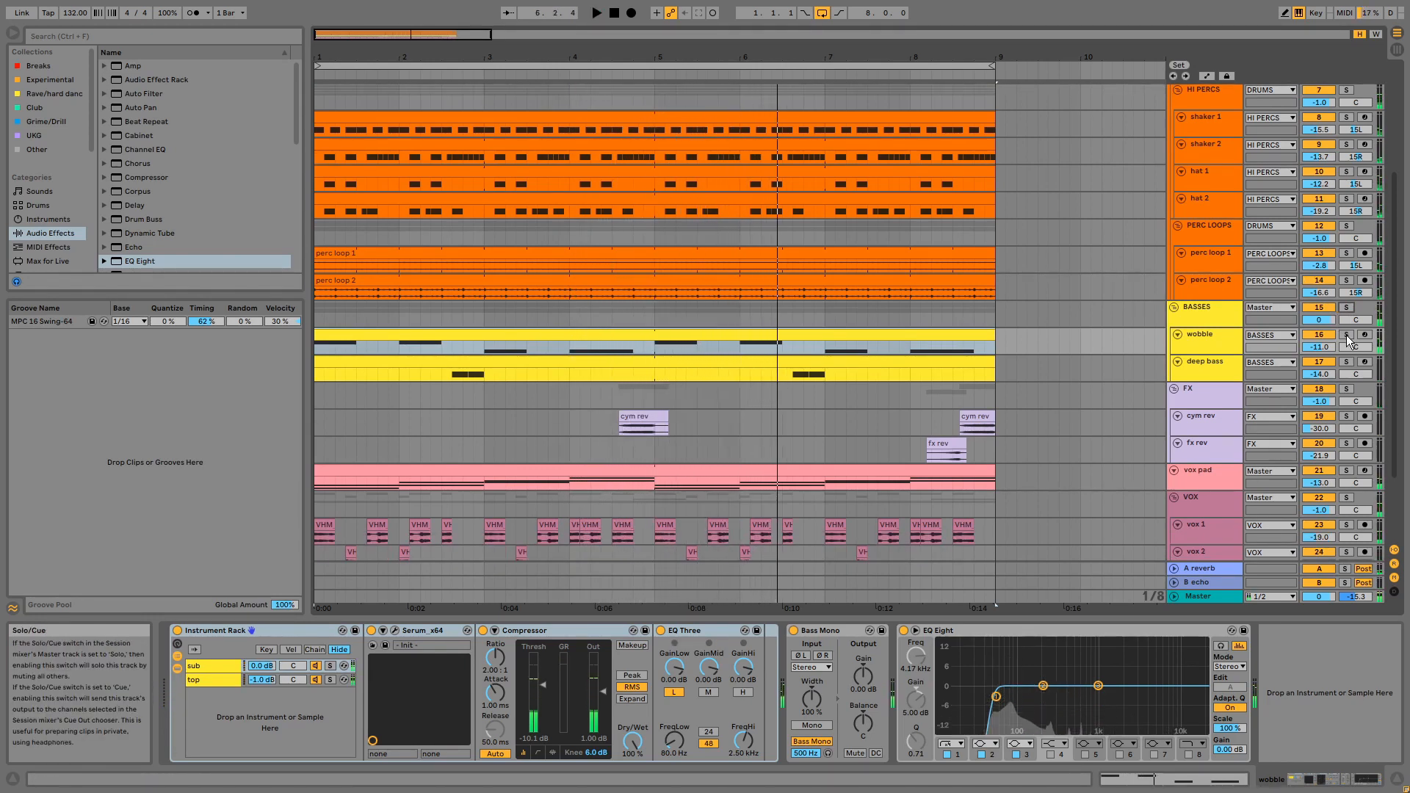
key("space")
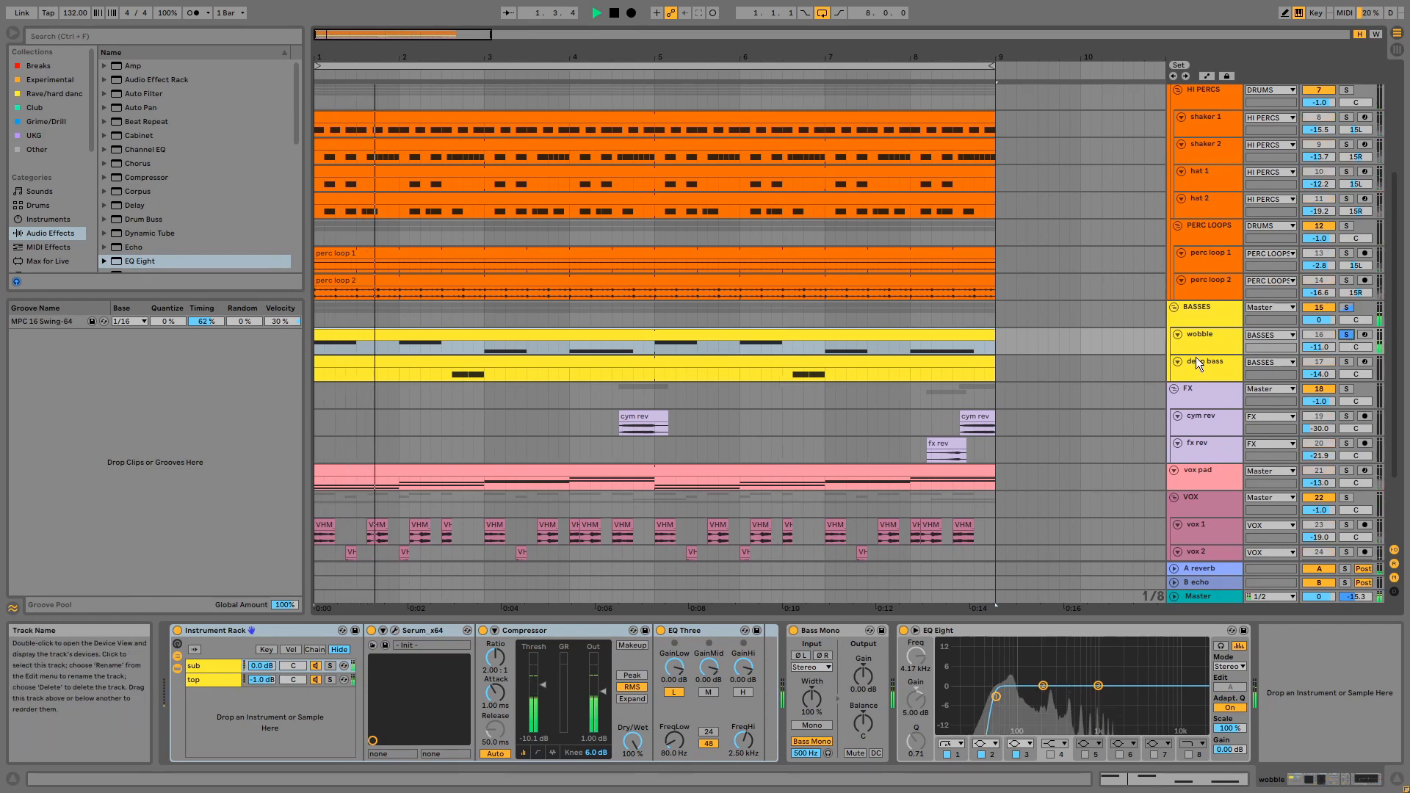
double_click(983, 341)
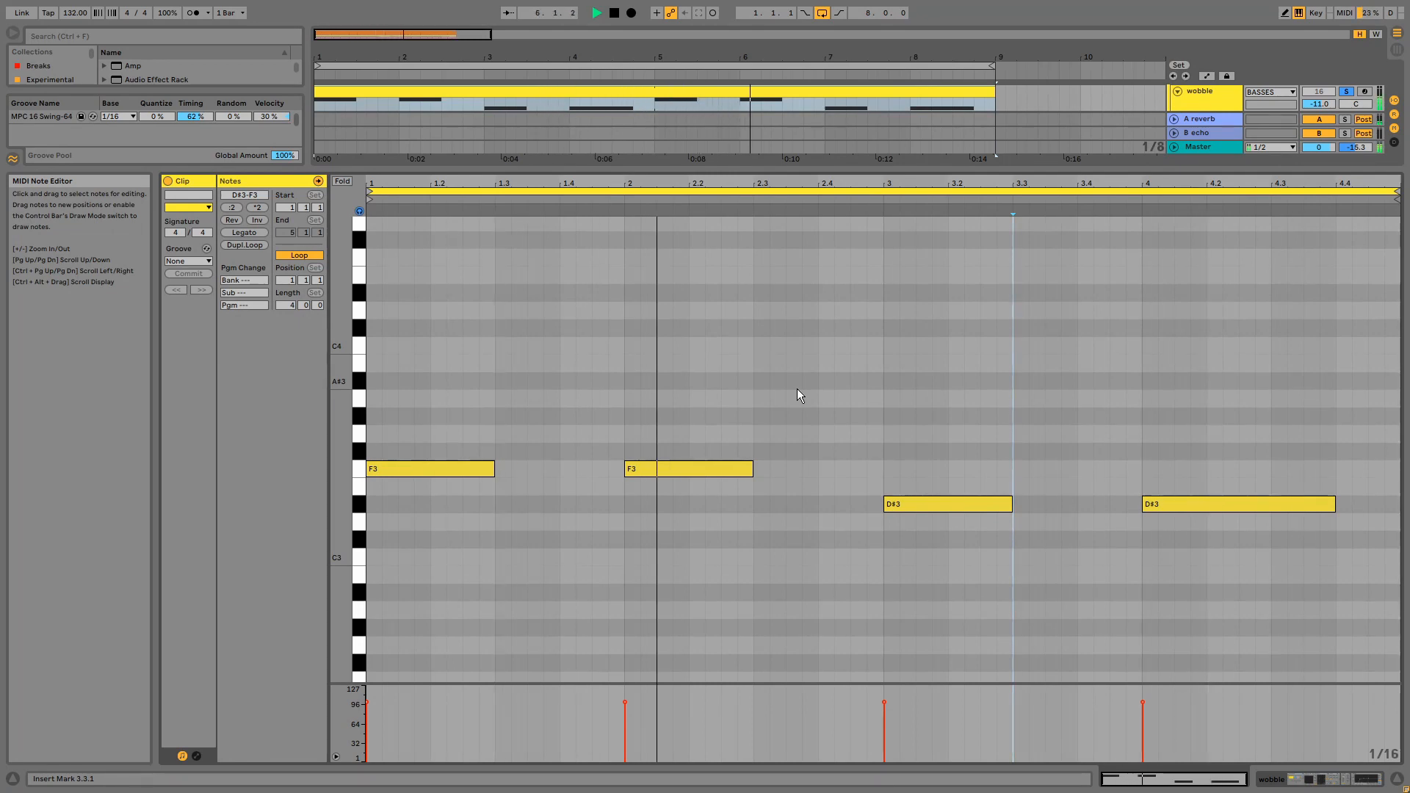
key("shift+Tab")
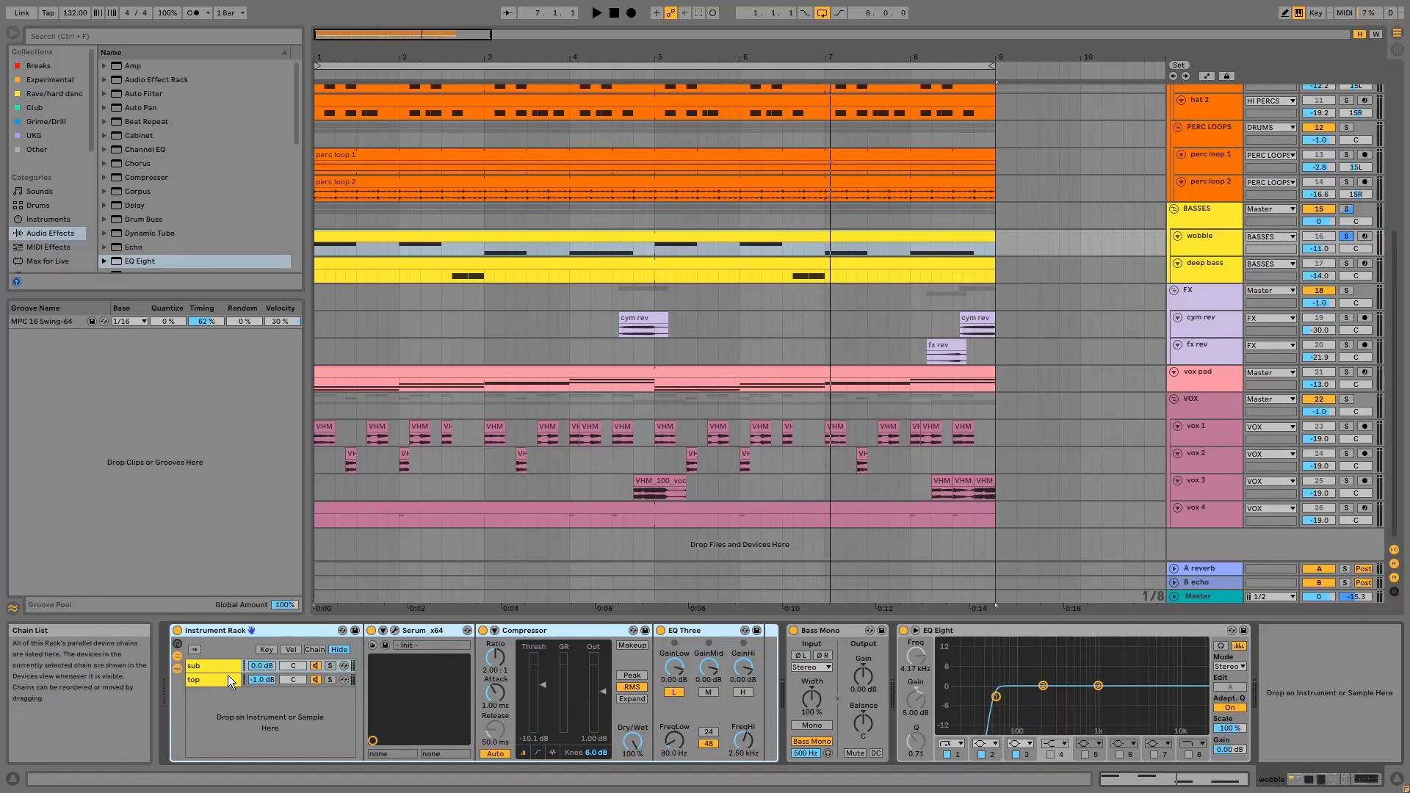
Open the Serum synth in the wobble rack's sub chain and examine LFO 1 and the filter cutoff it modulates
left_click(710, 627)
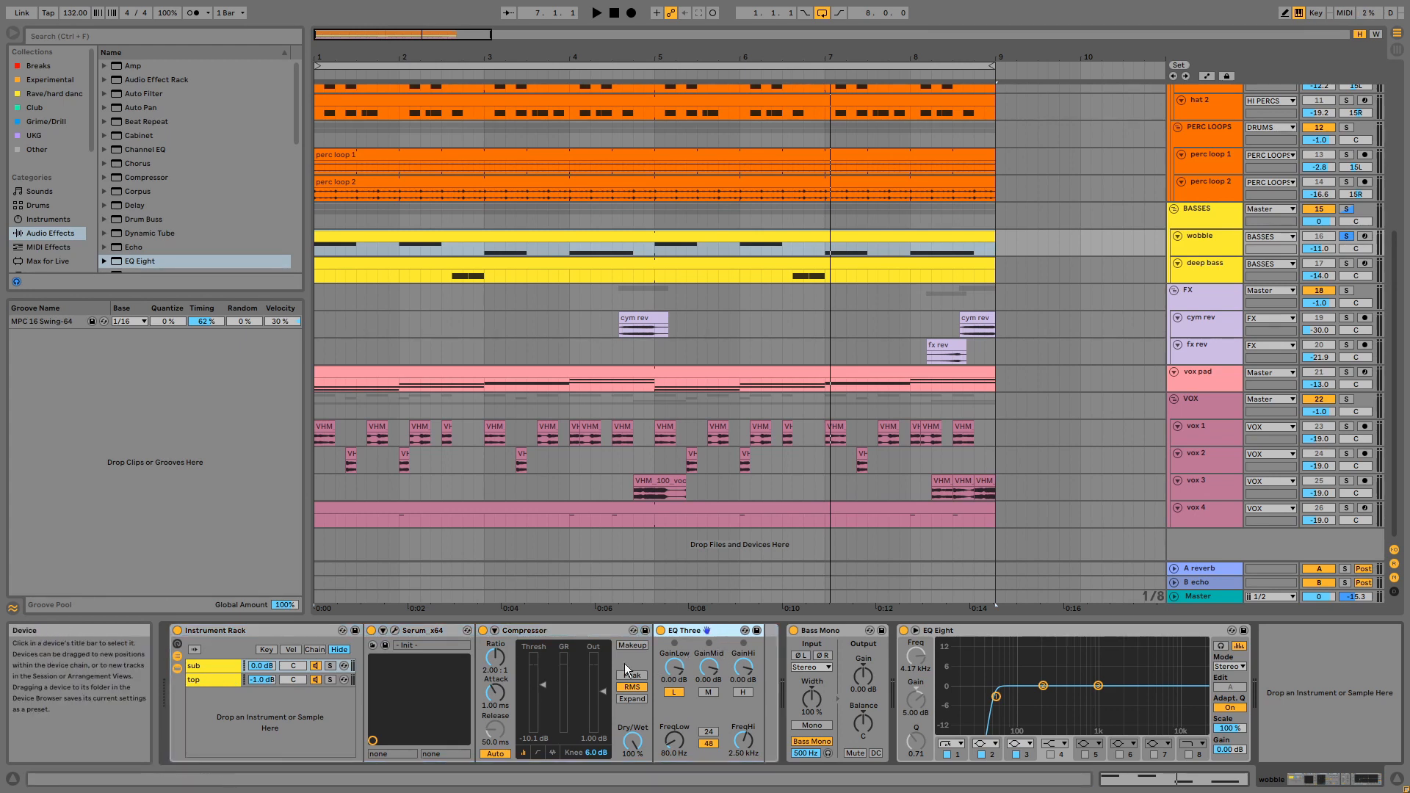
left_click(395, 629)
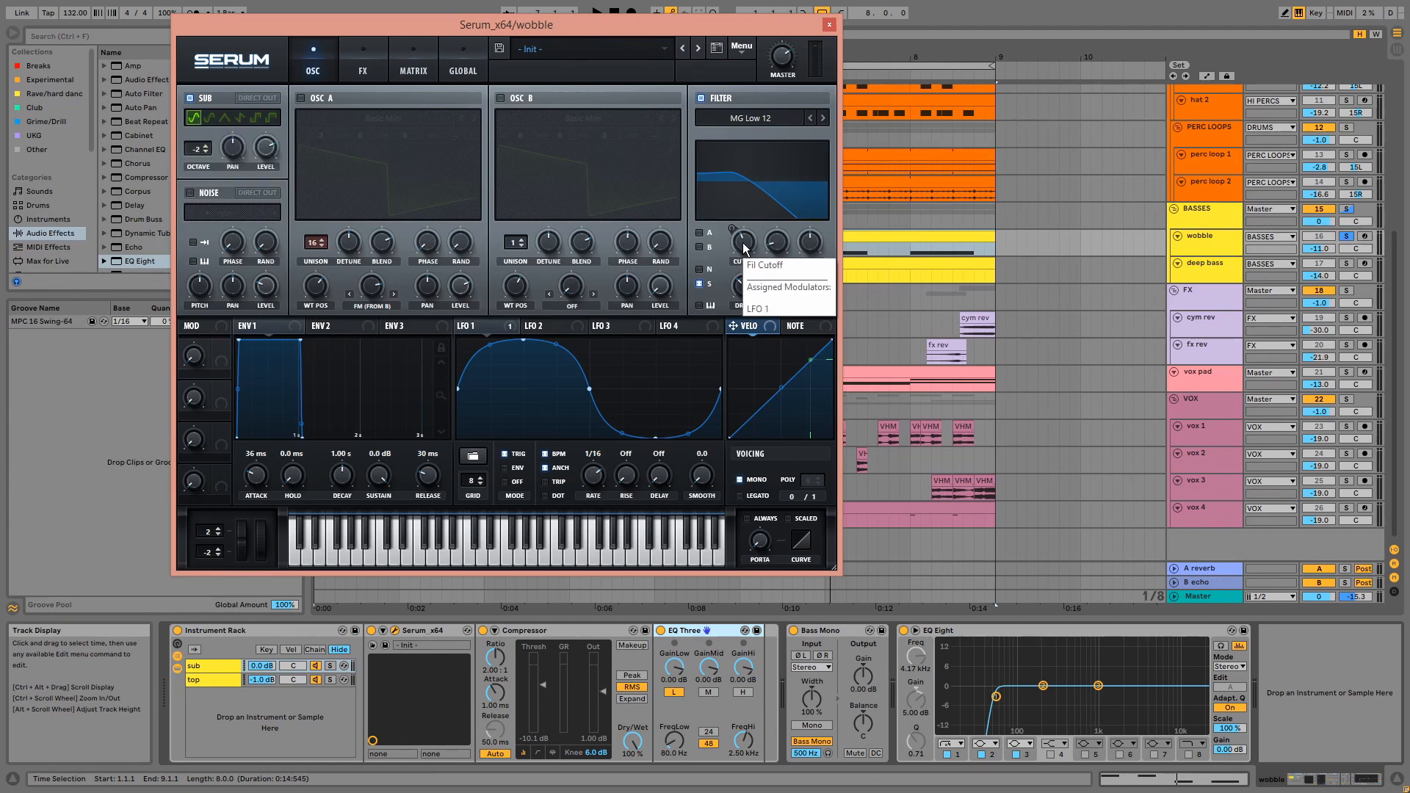
left_click(497, 327)
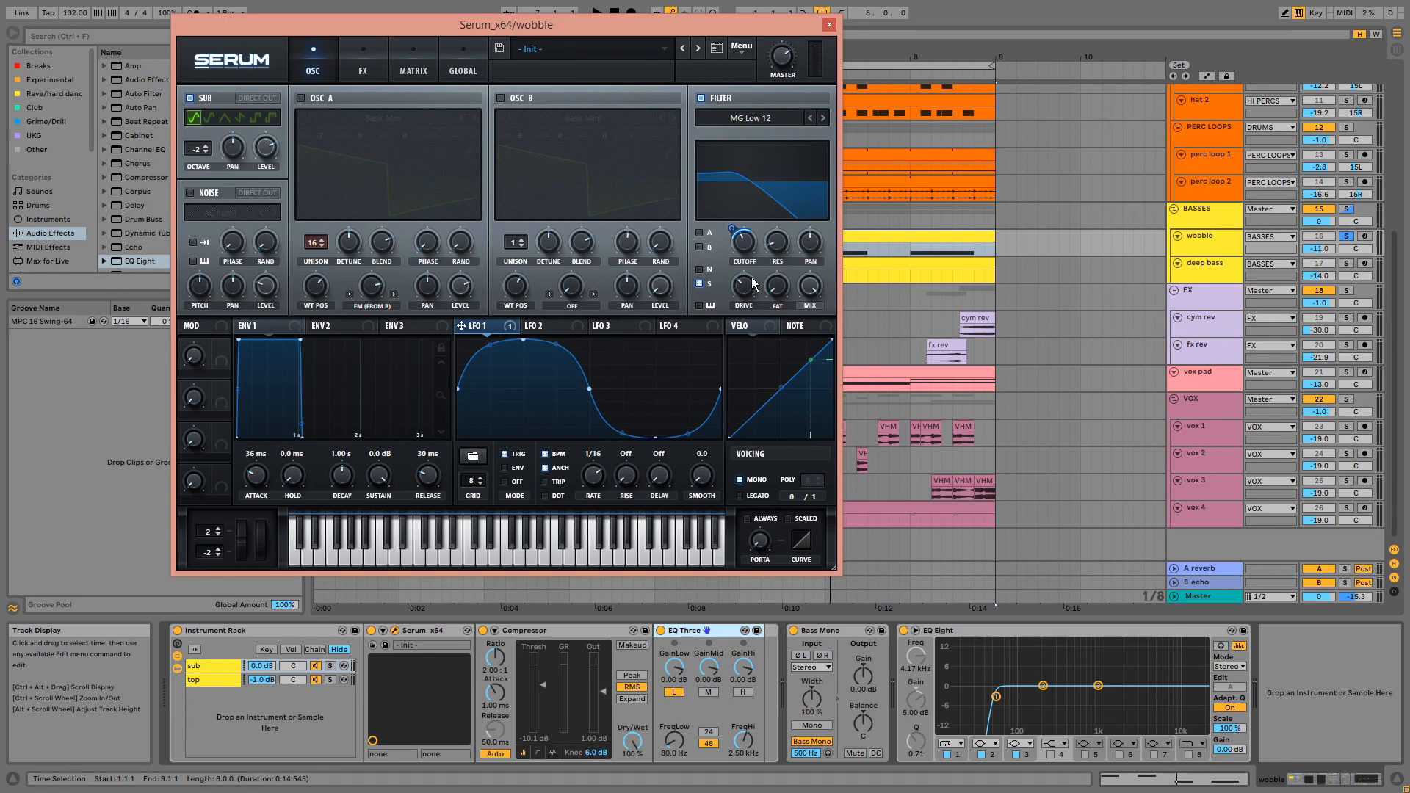
Play the wobble rack's sub chain in solo and inspect its Compressor and EQ Three
left_click(331, 666)
key("space")
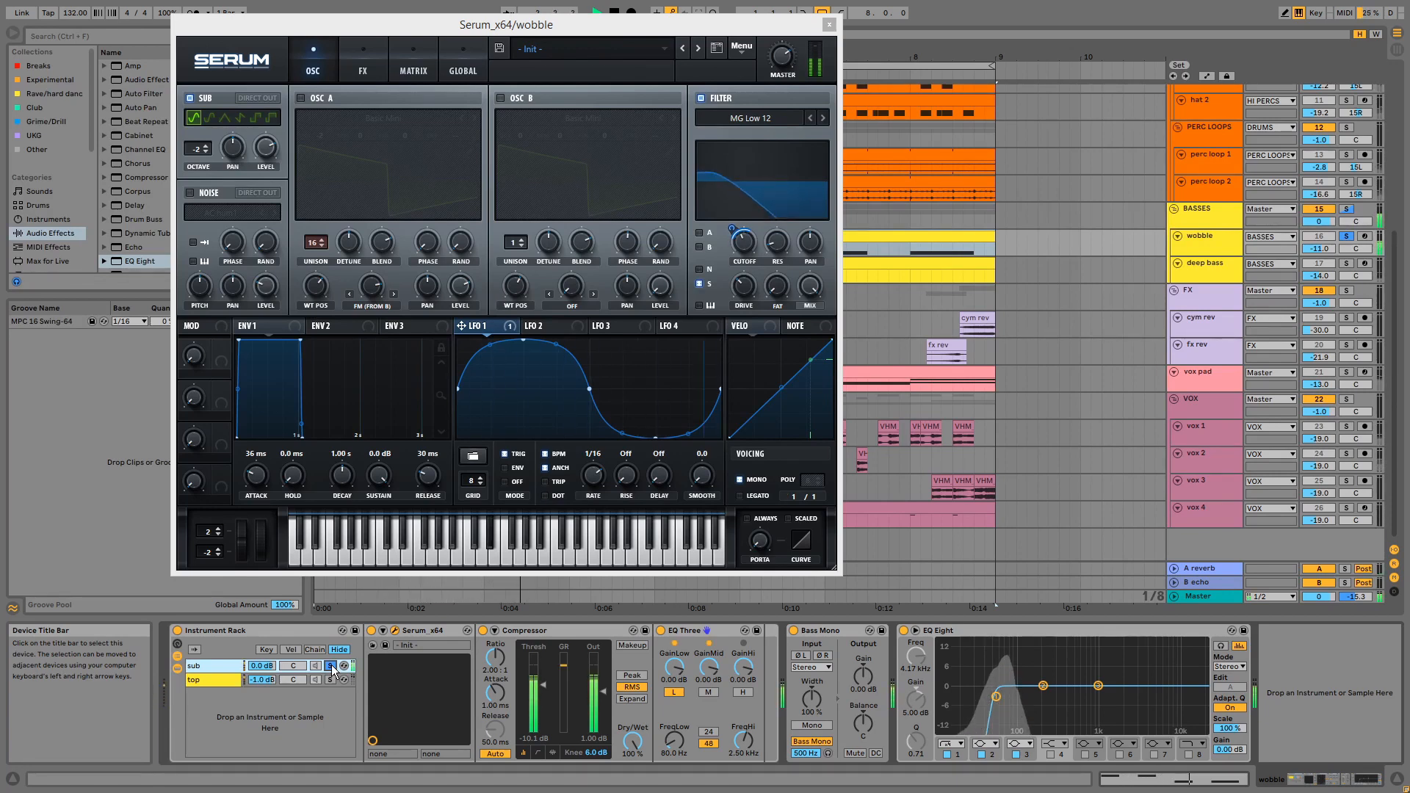
key("space")
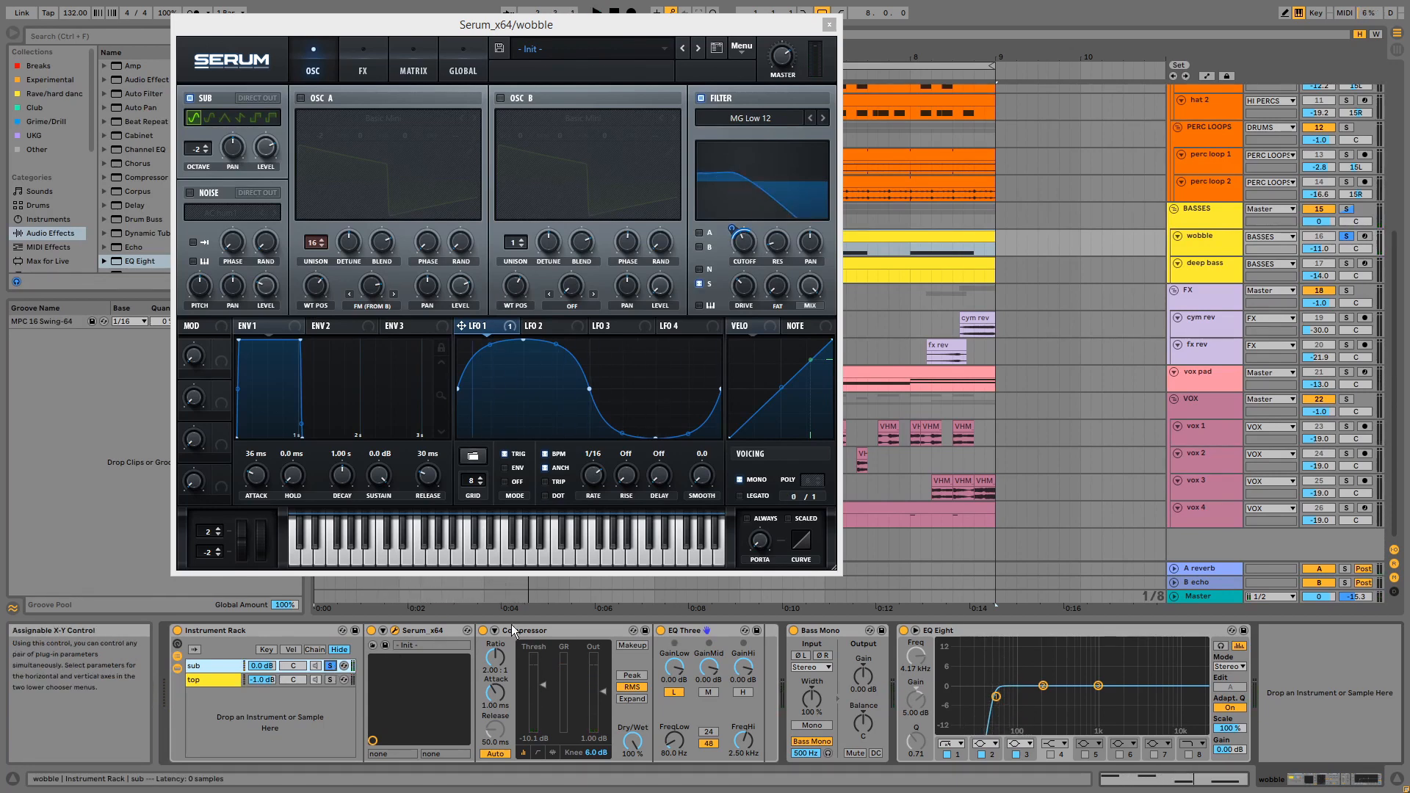
left_click(533, 631)
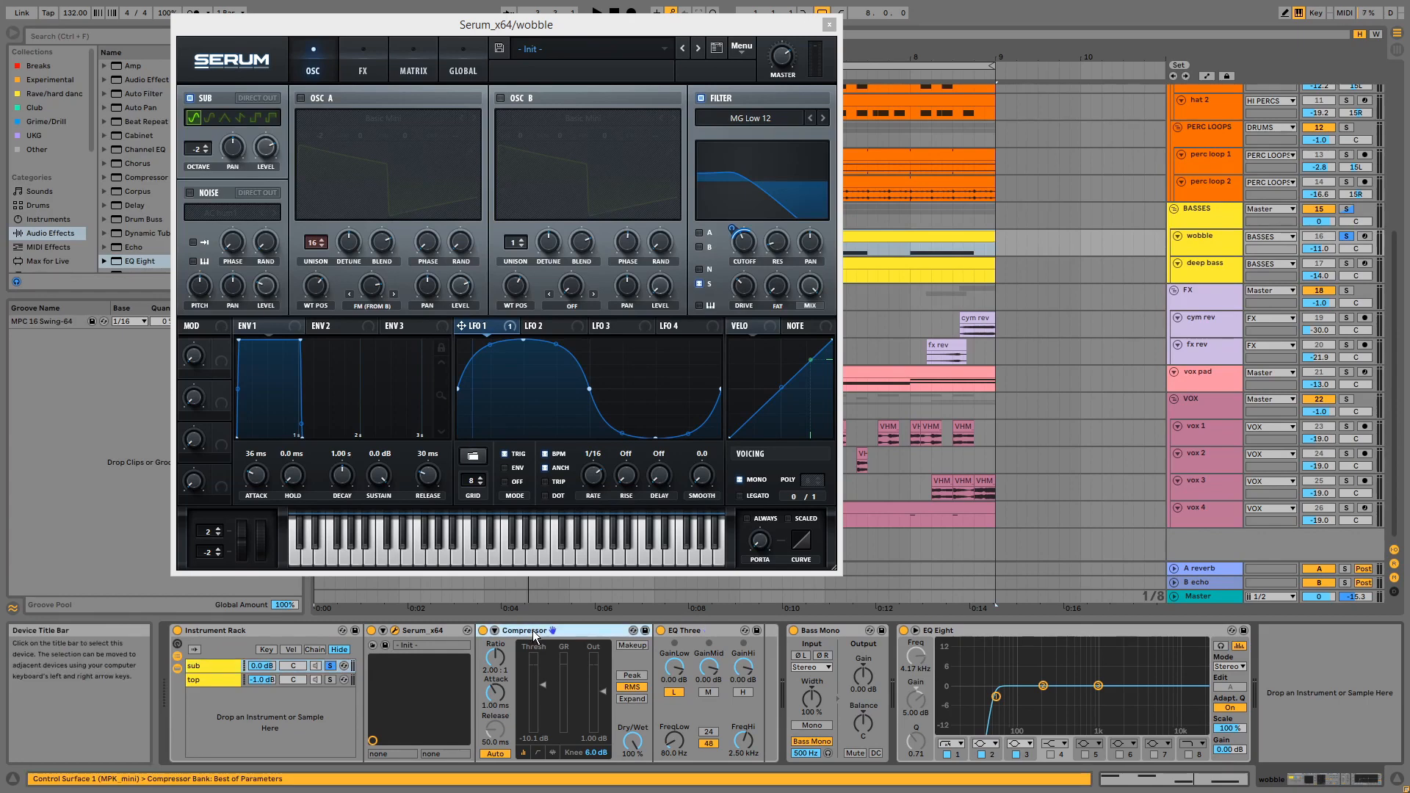
left_click(704, 633)
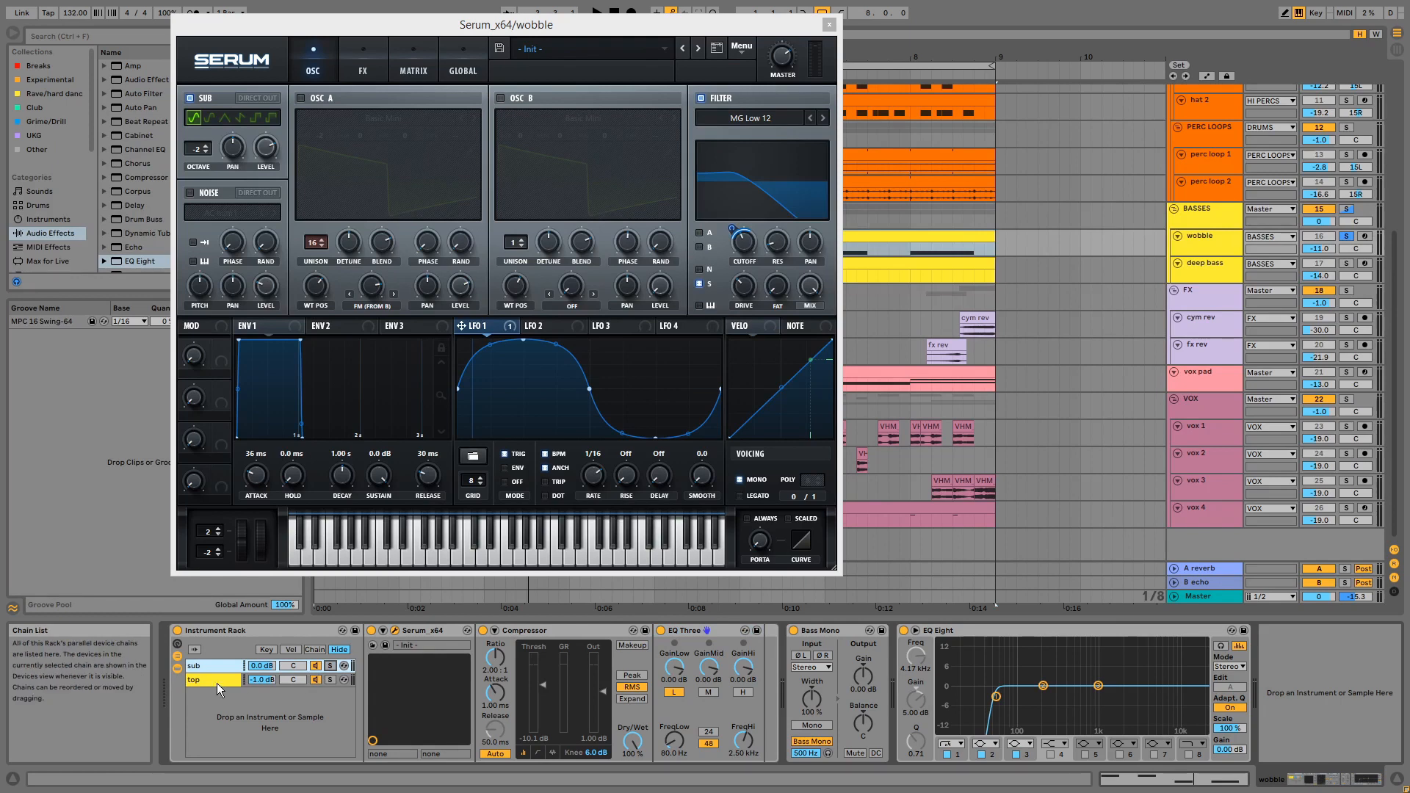
Open the Serum synth in the wobble rack's top chain, examine its oscillators and modulation, and close both Serum windows
left_click(395, 630)
left_click(395, 630)
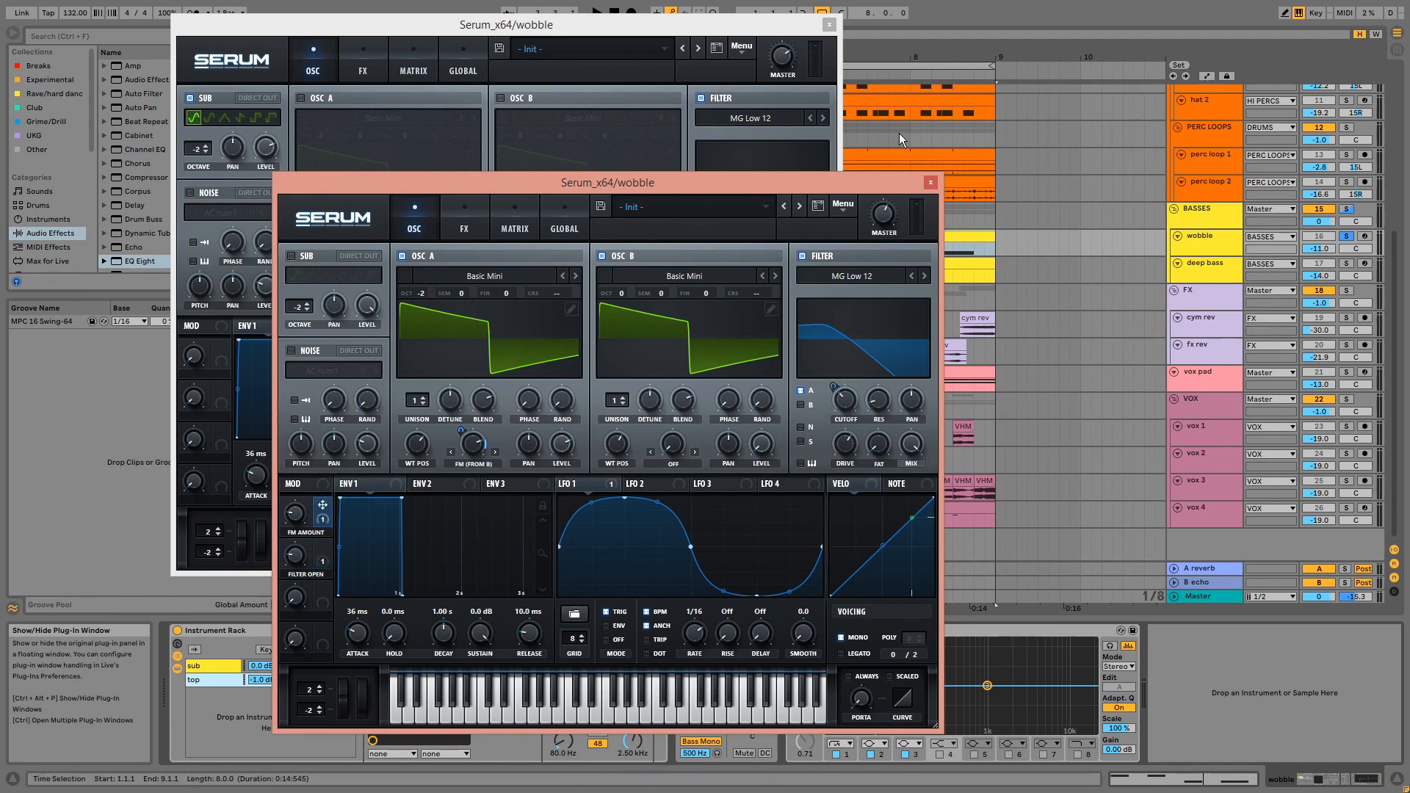
left_click(930, 183)
left_click(830, 25)
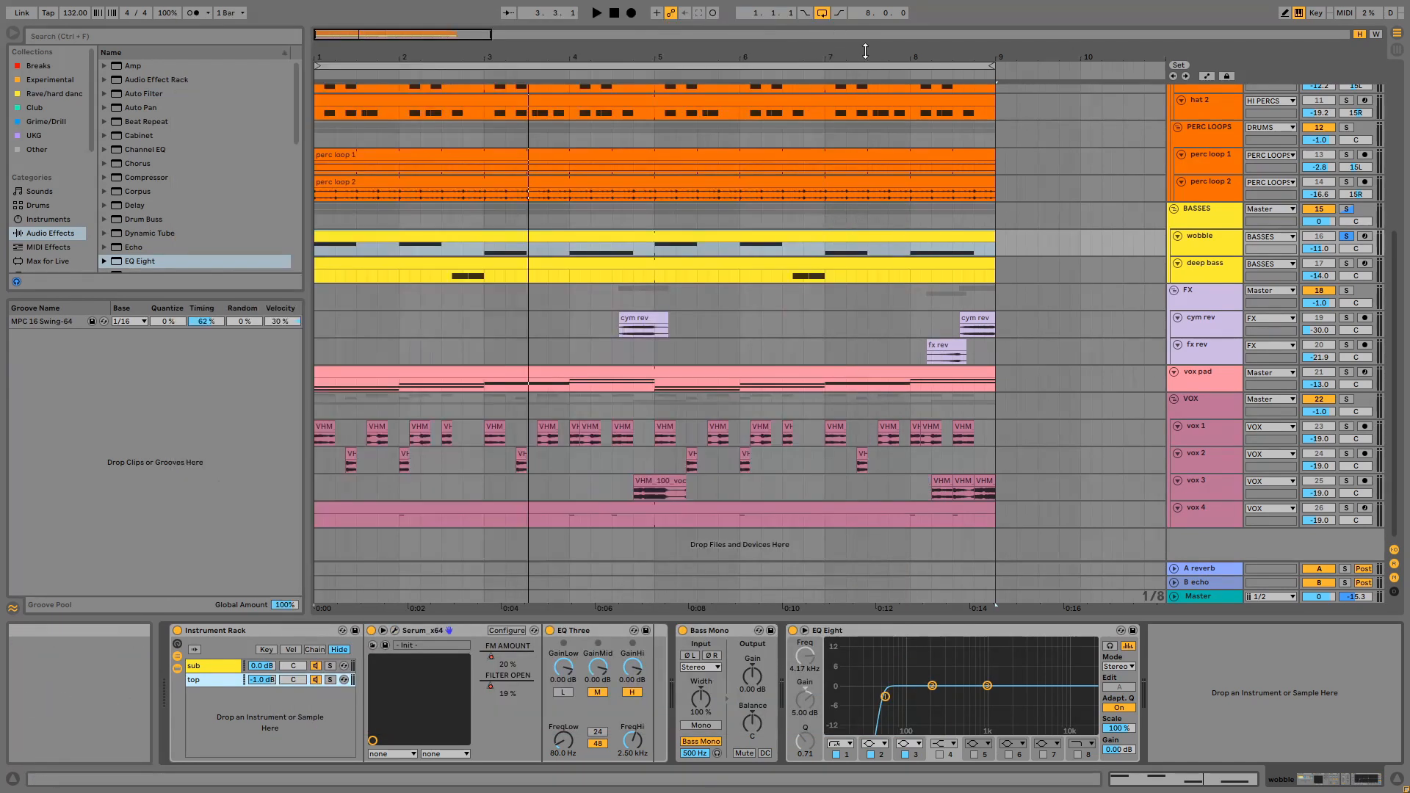
Show the track automation and briefly play the wobble clip with its FM AMOUNT and FILTER OPEN envelopes
left_click(1205, 77)
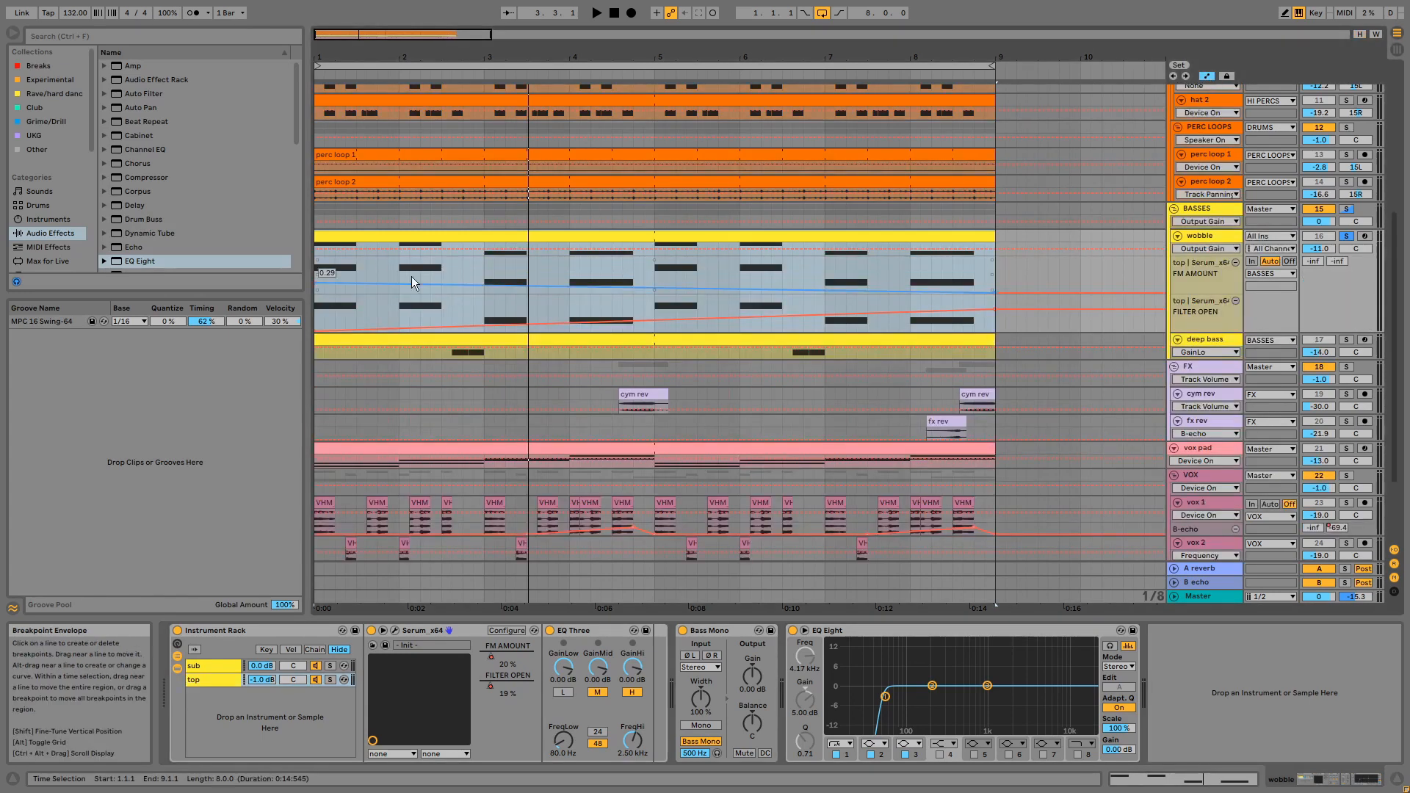
left_click(397, 238)
key("space")
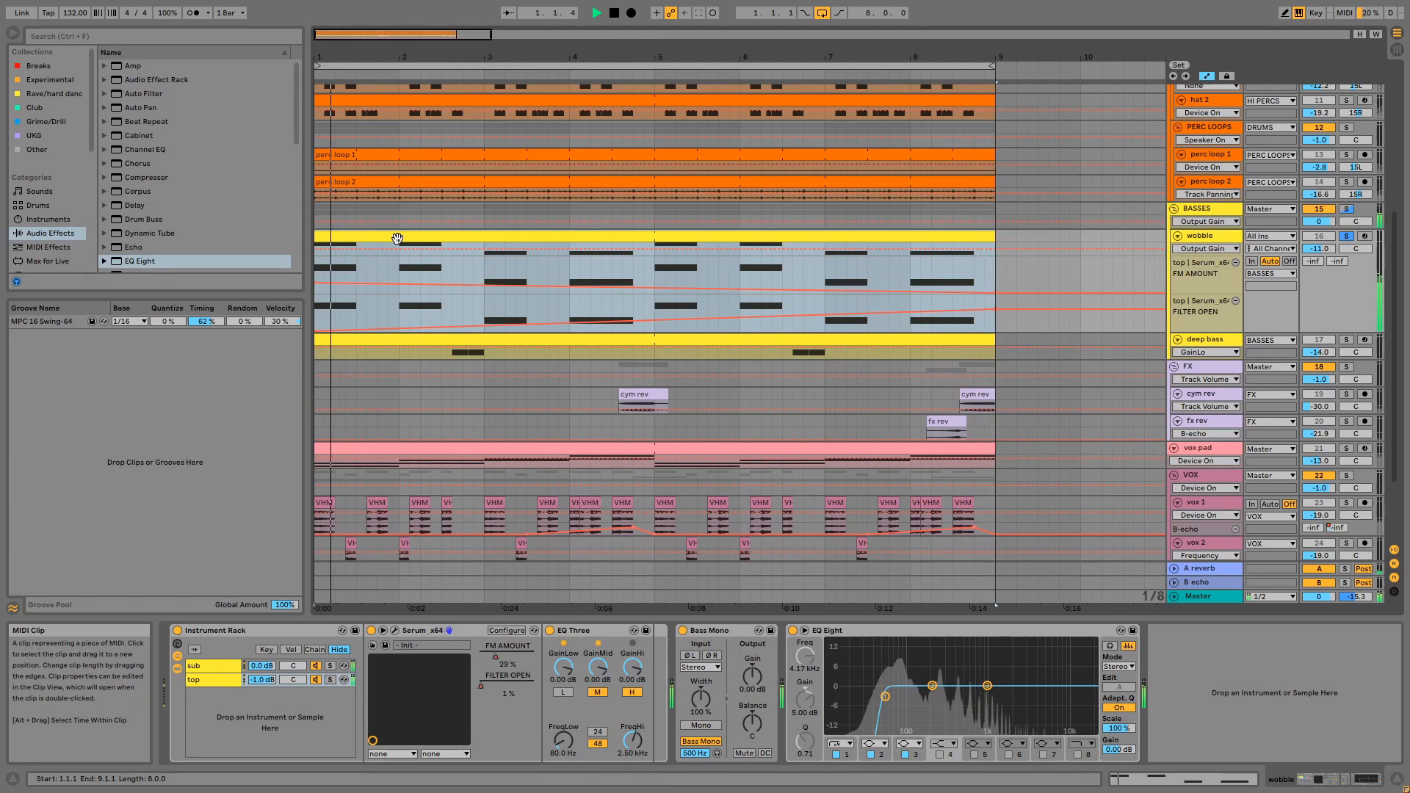
key("space")
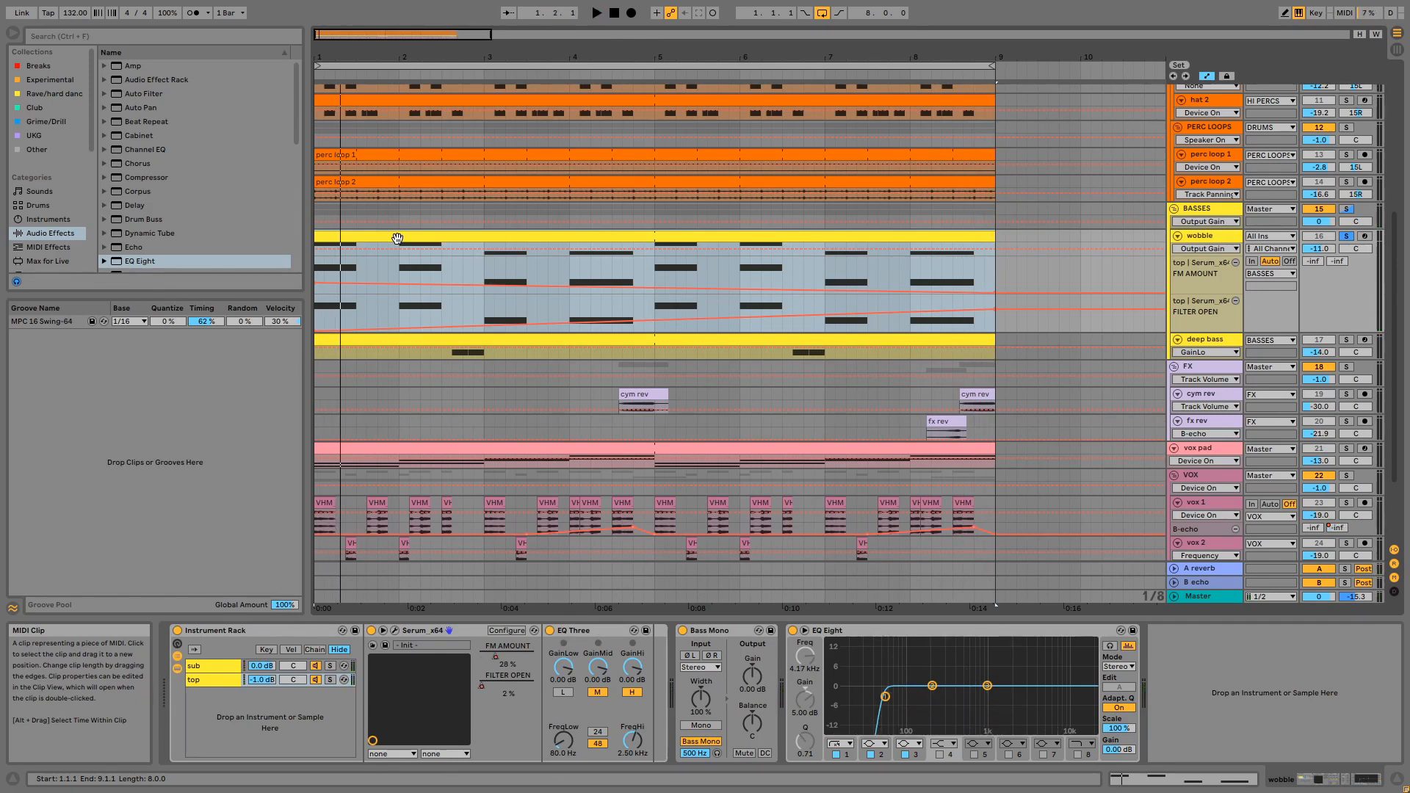
Hide the track automation, examine the effects page of the wobble top chain's Serum, and close the synth window
left_click(395, 631)
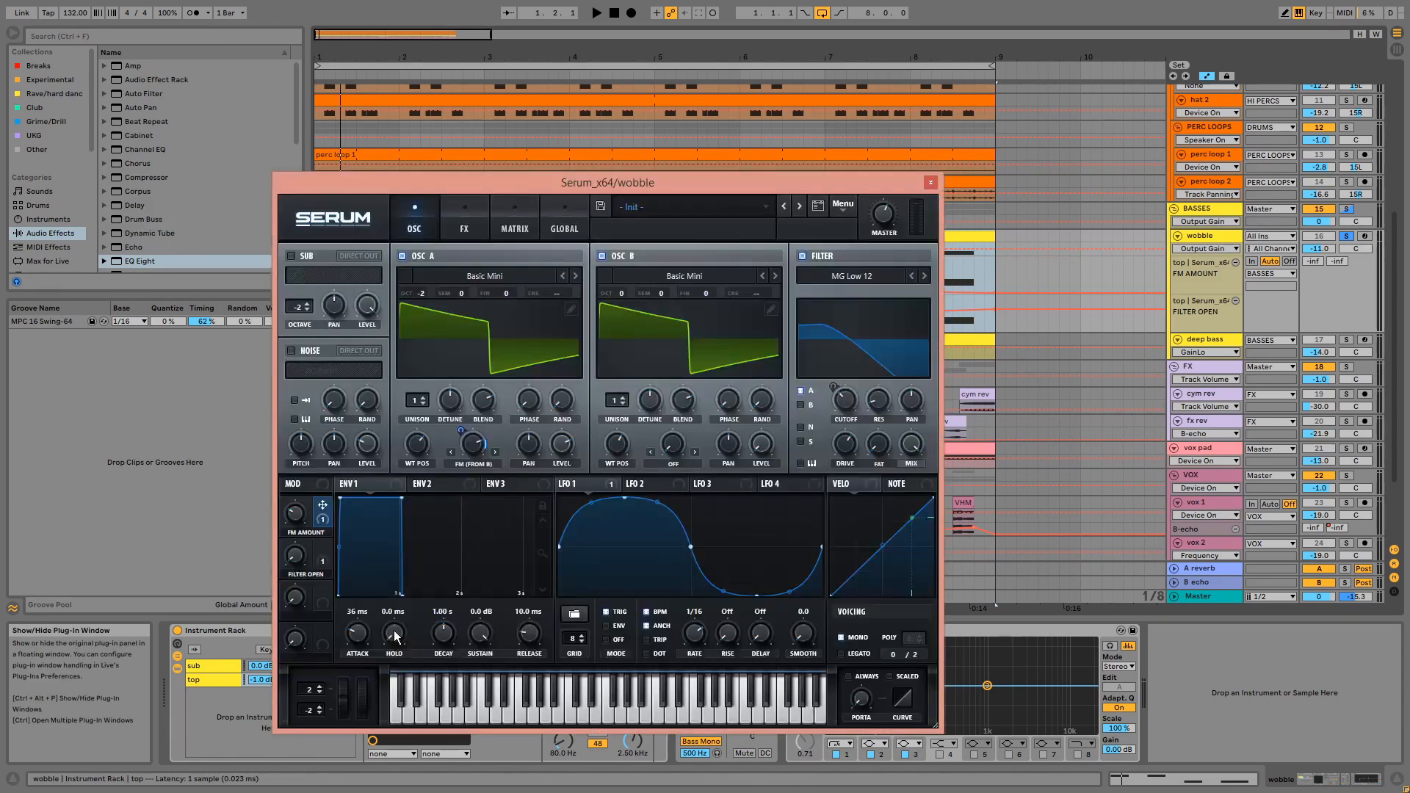
left_click(1204, 76)
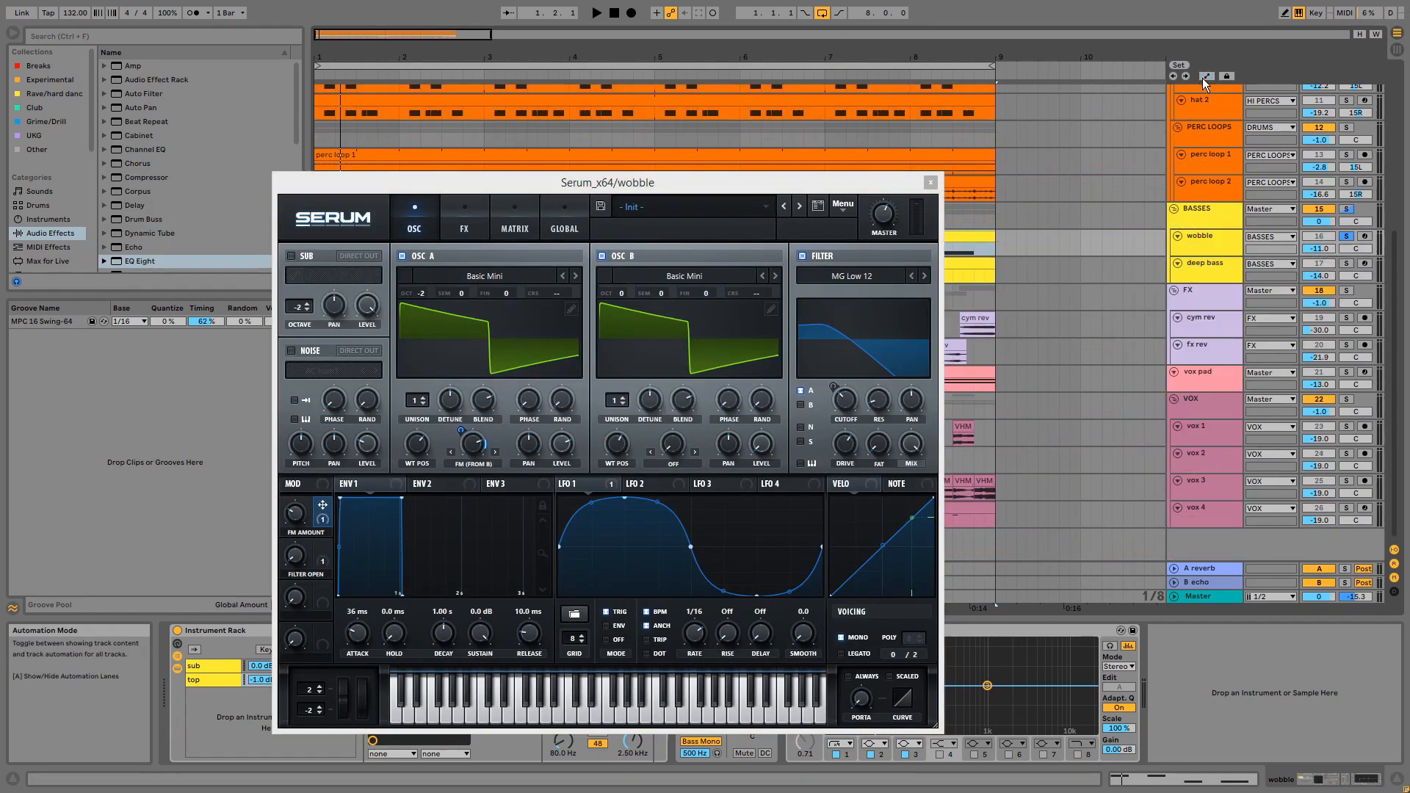
left_click(450, 233)
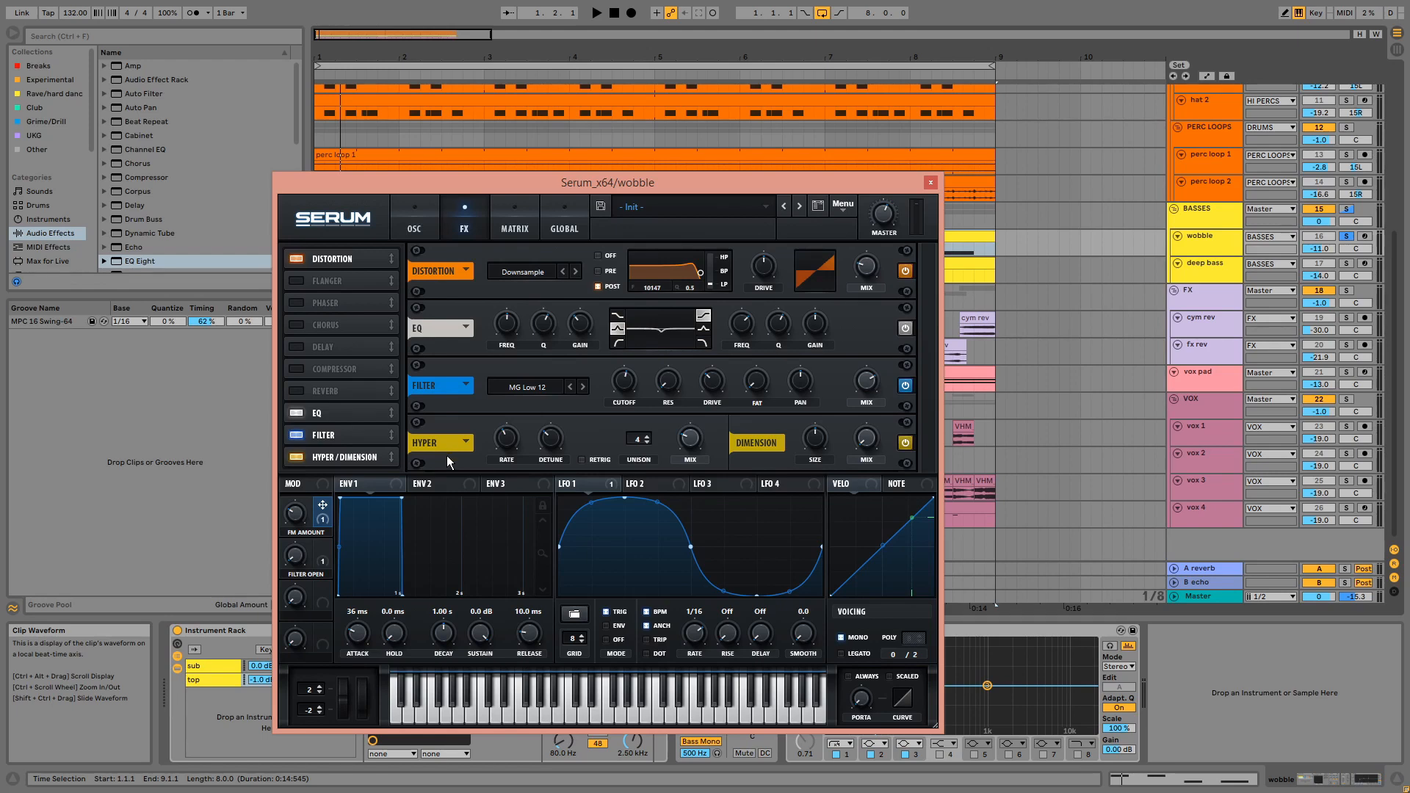
left_click(931, 184)
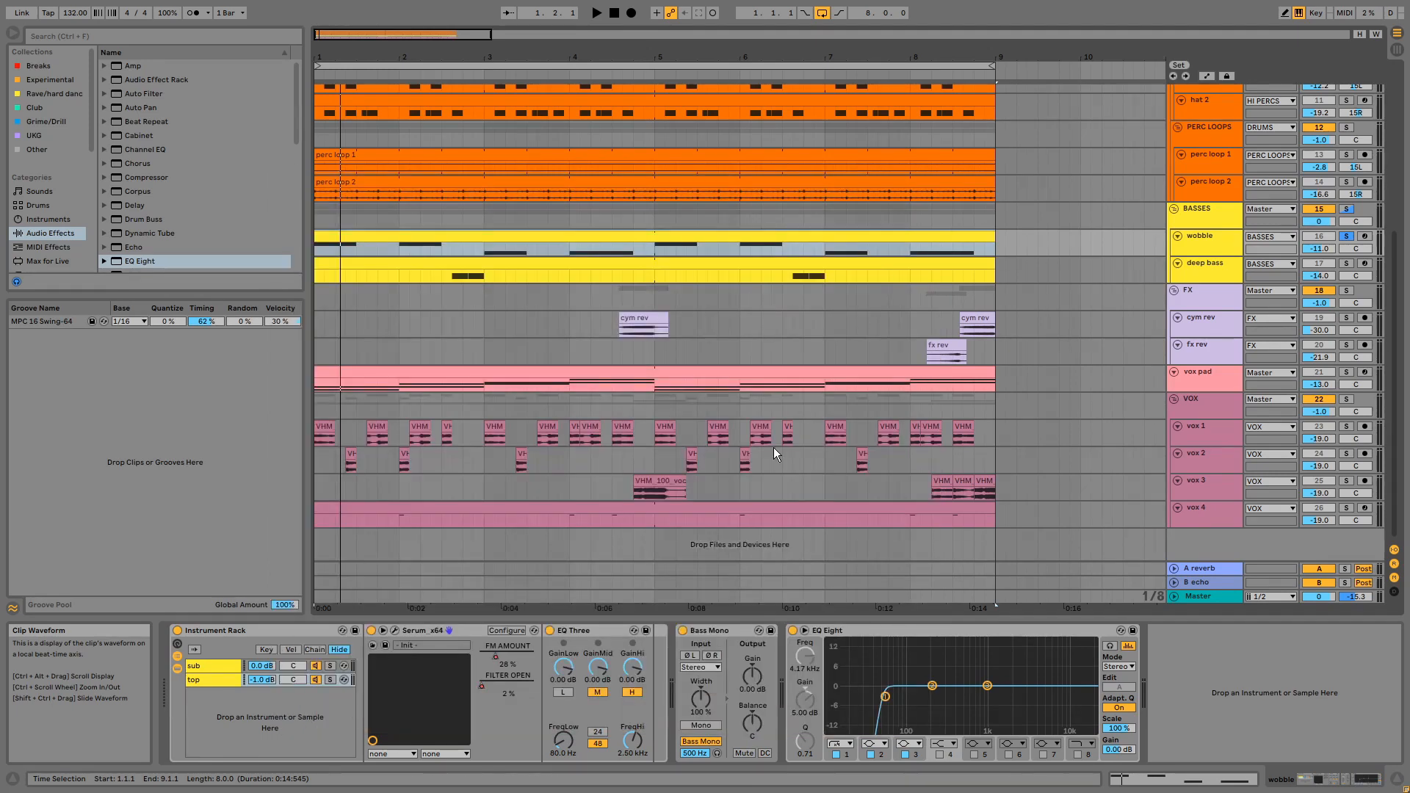
Inspect the EQ Three, Bass Mono and EQ Eight devices on the wobble rack's top chain
left_click(584, 631)
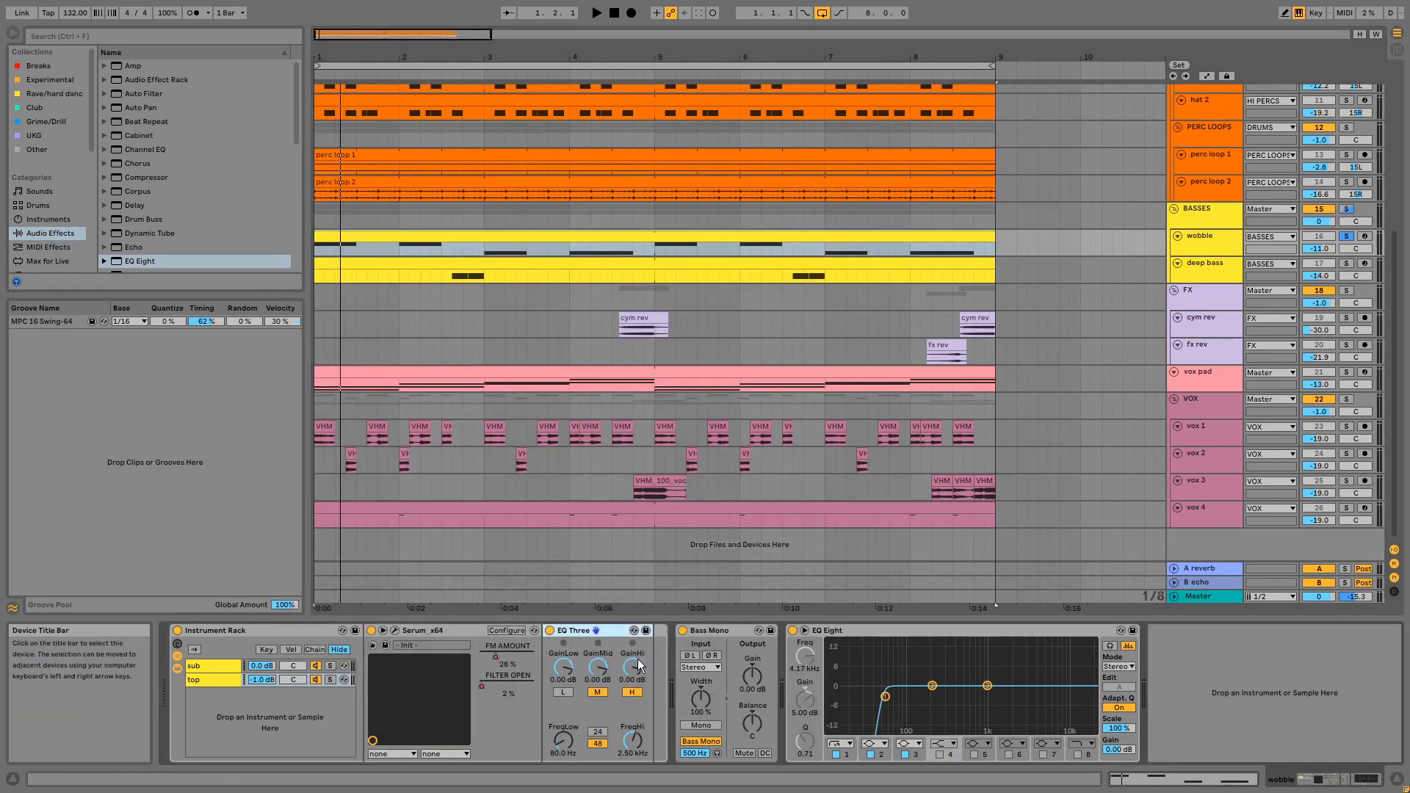
left_click(708, 630)
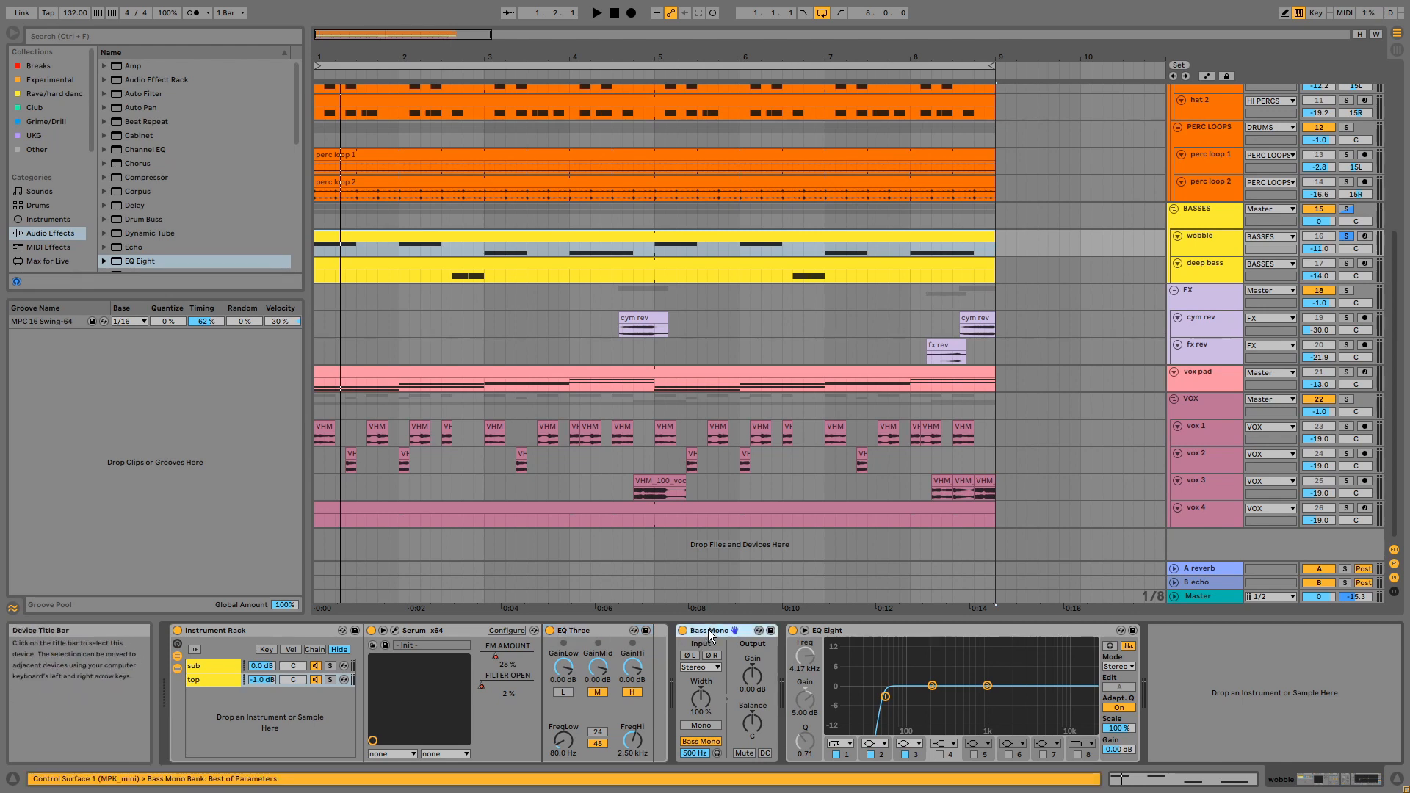
left_click(852, 632)
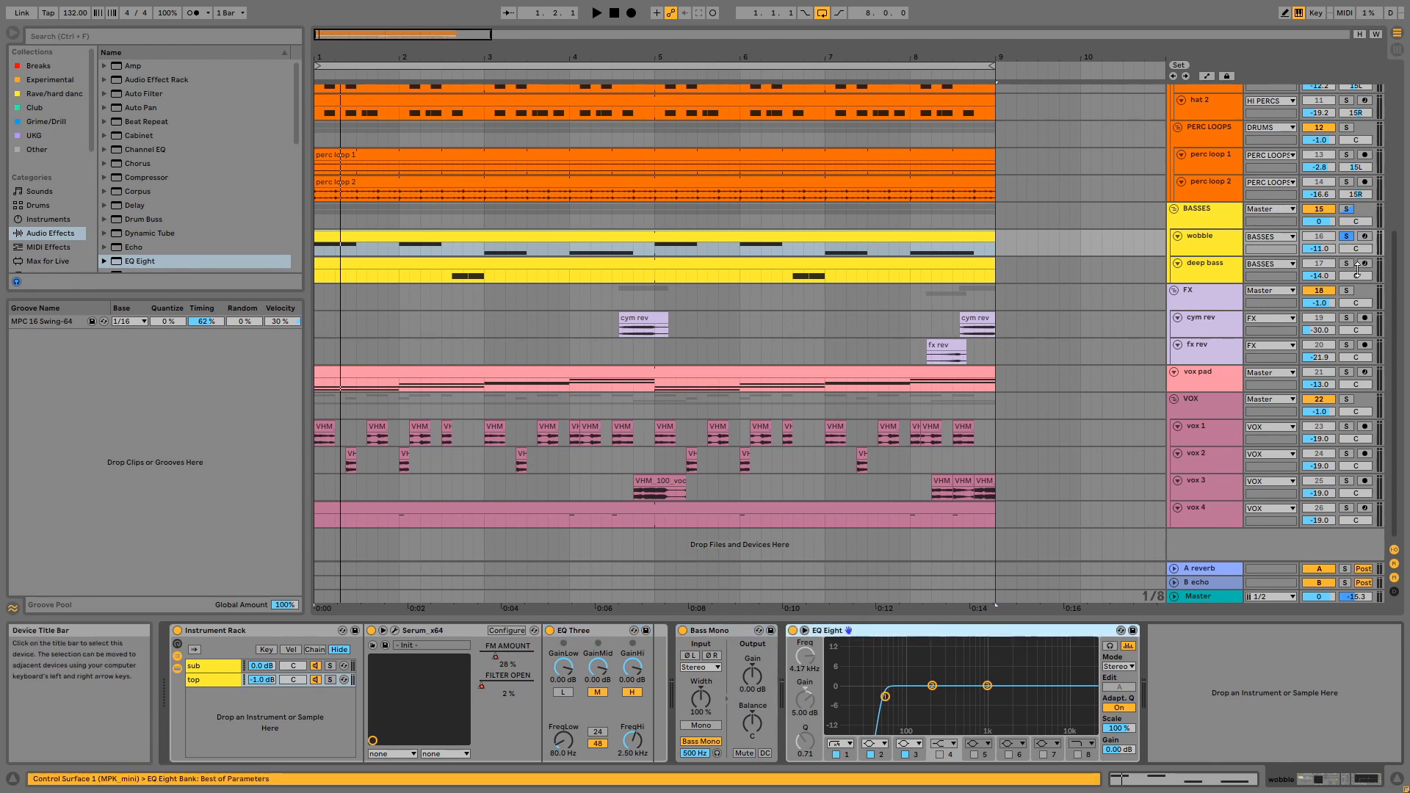
Play the deep bass track in solo and examine the notes in its MIDI clip
left_click(855, 263)
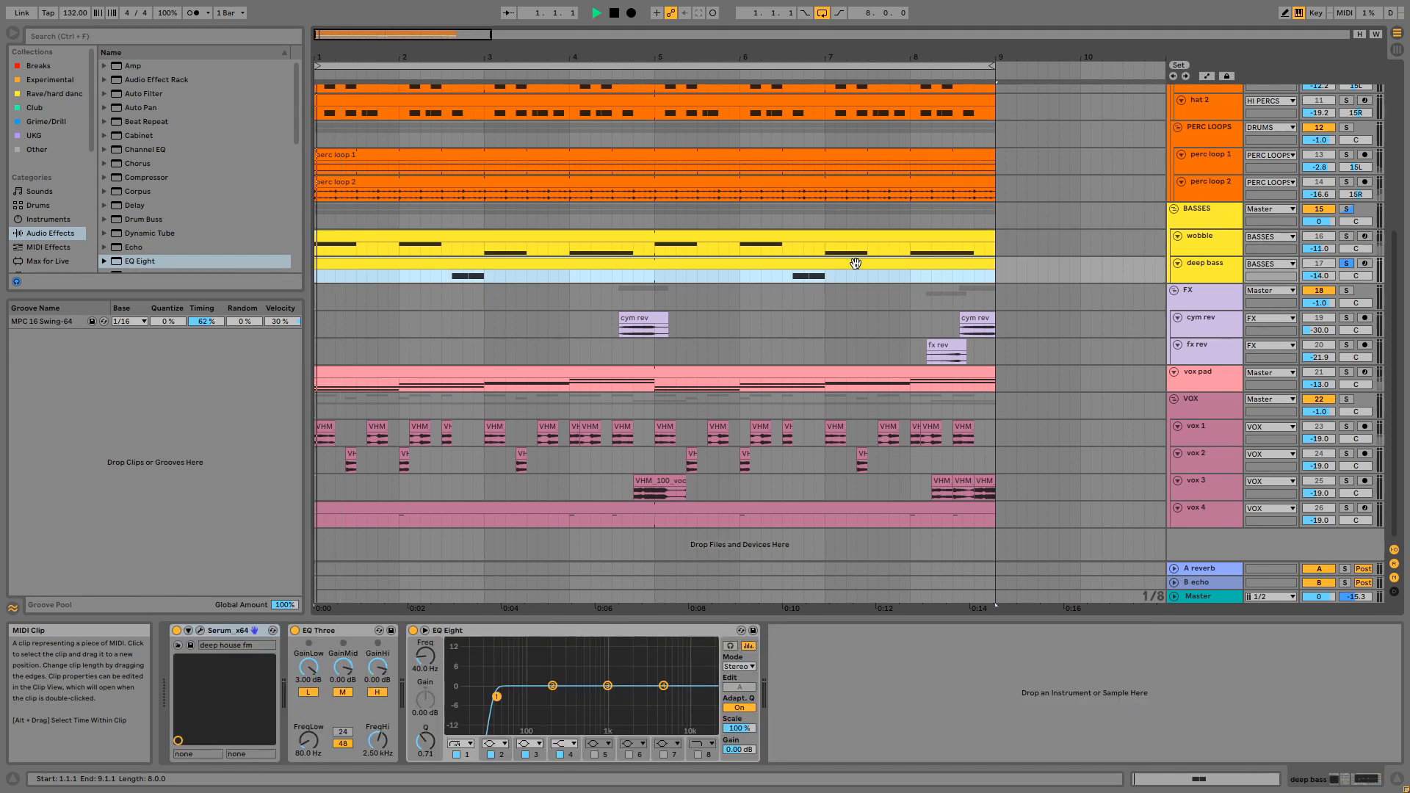
double_click(854, 261)
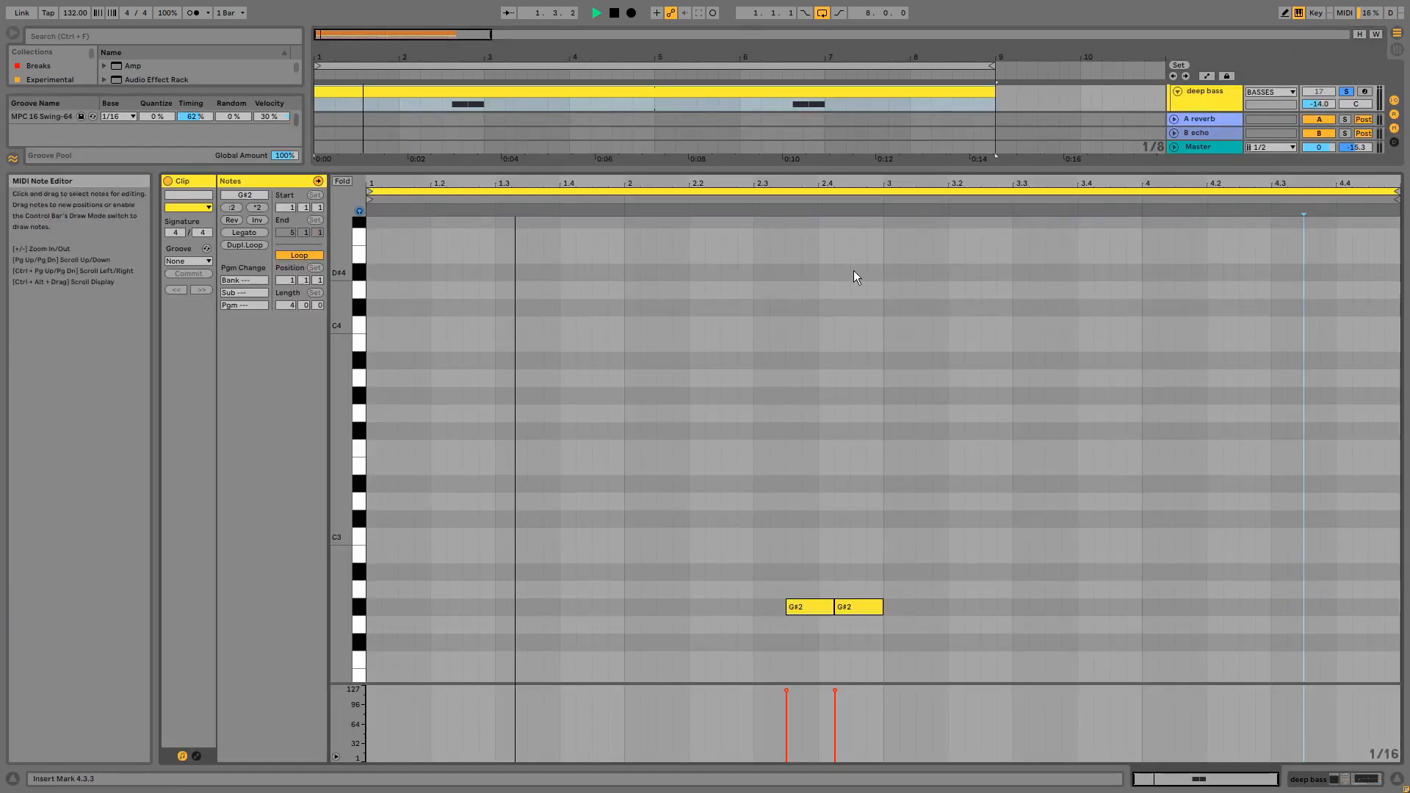
left_click(757, 200)
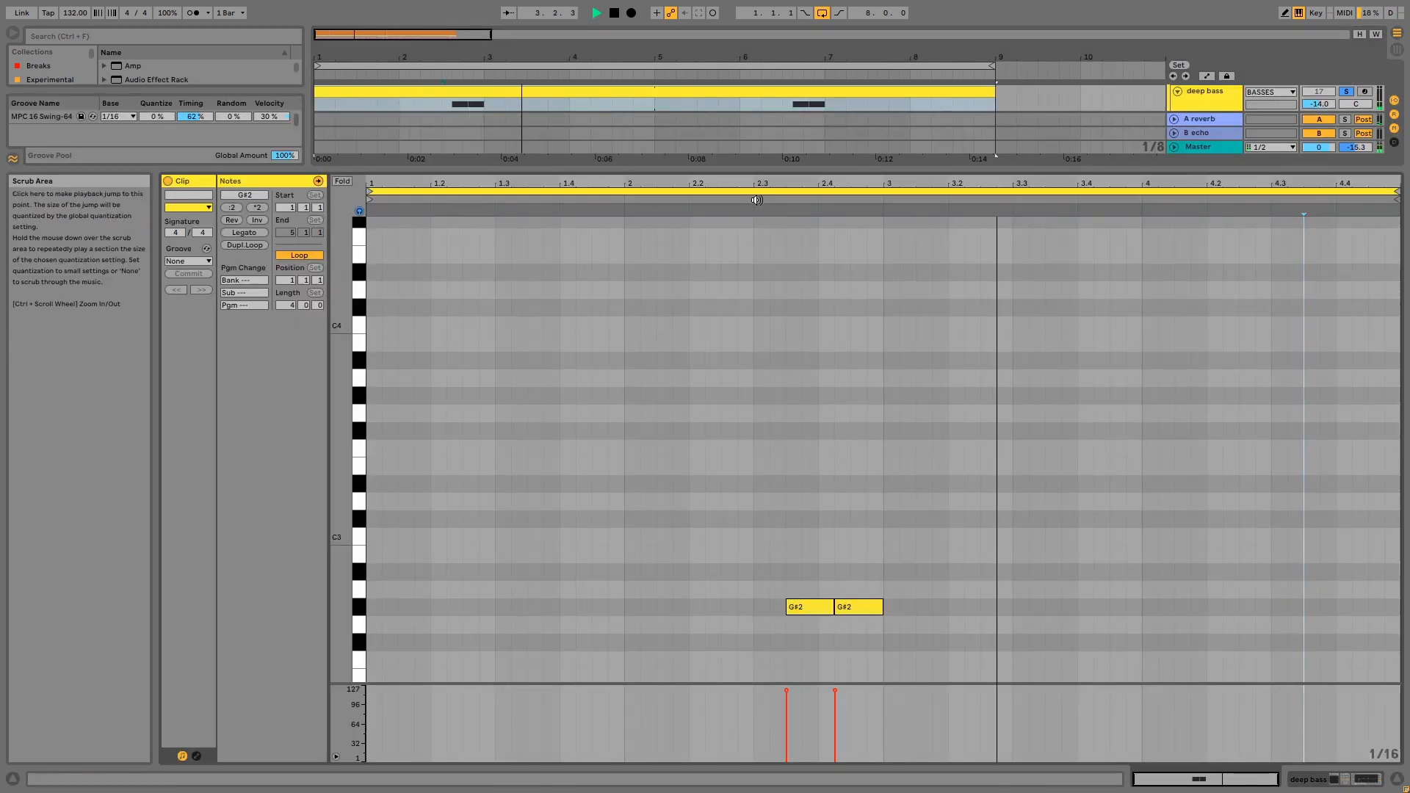
left_click(756, 200)
Open the deep bass track's Serum synth, examine ENV 2 and its modulation targets, and briefly play the sound
key("shift+Tab")
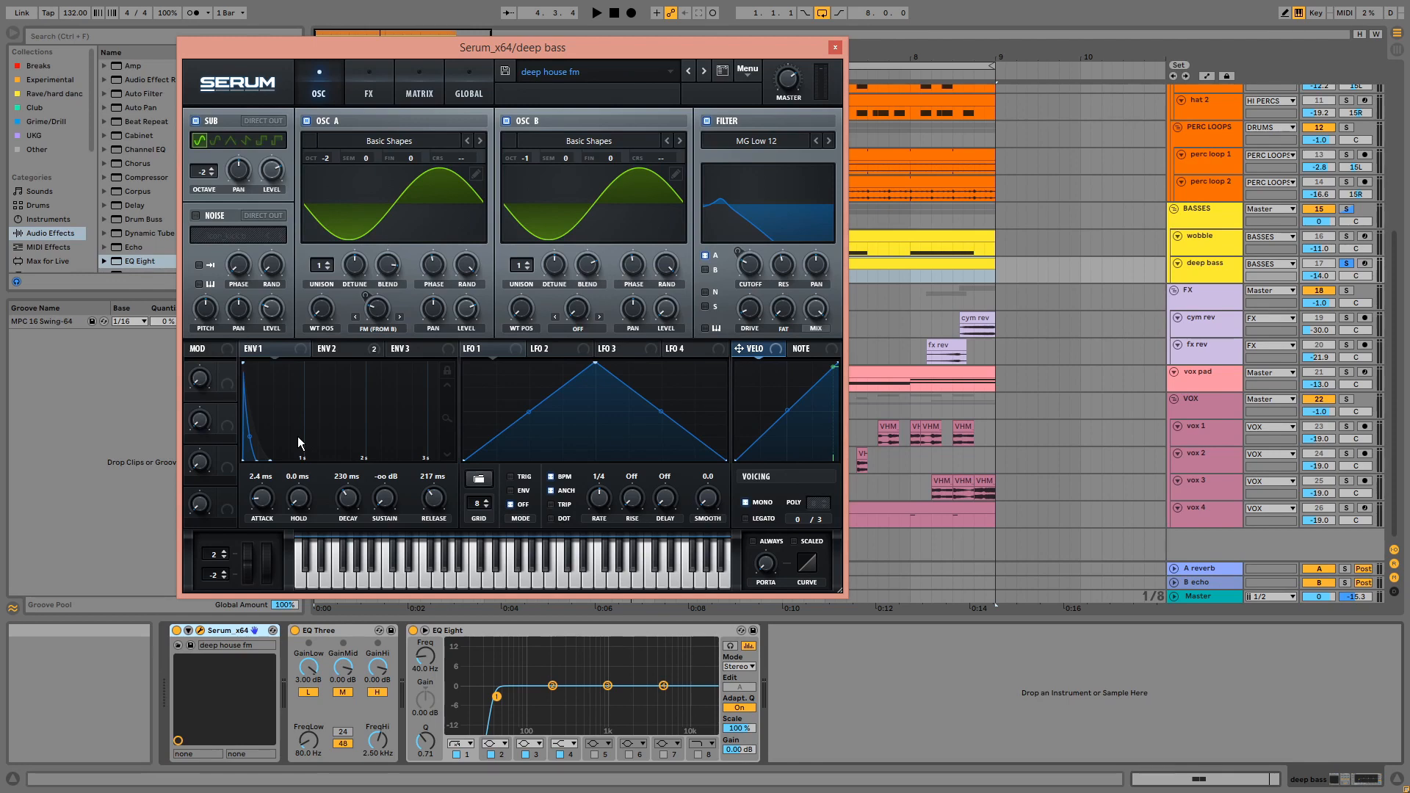
left_click(336, 349)
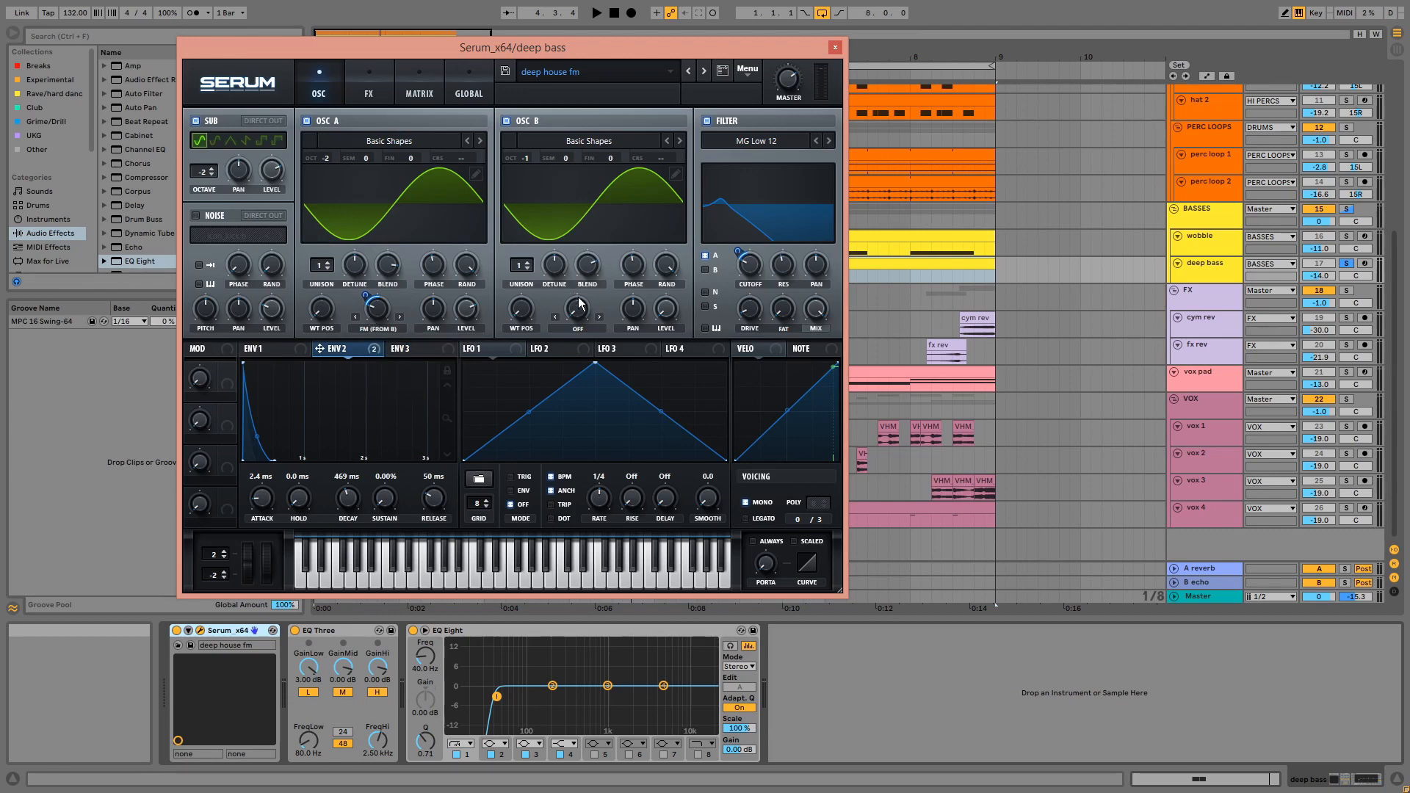
key("space")
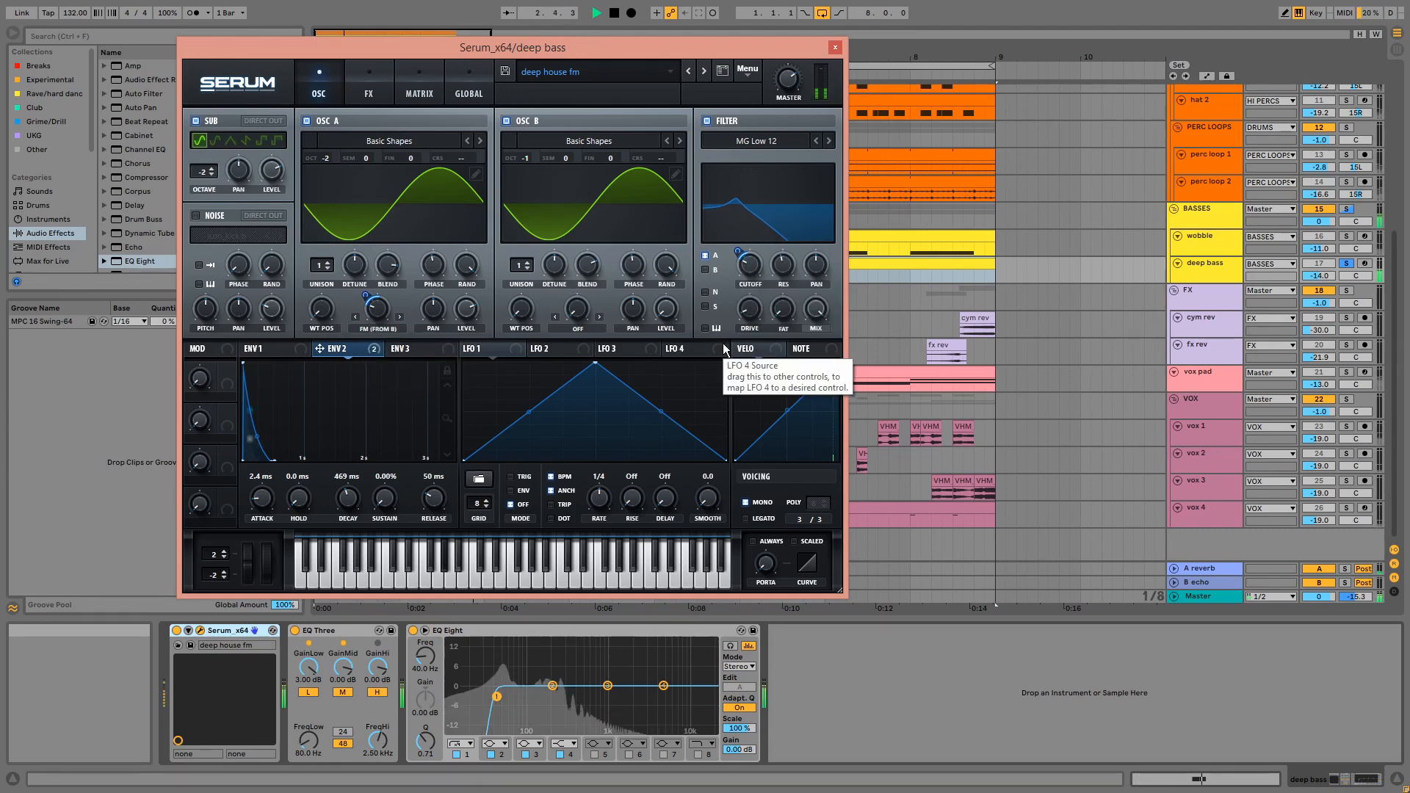
key("space")
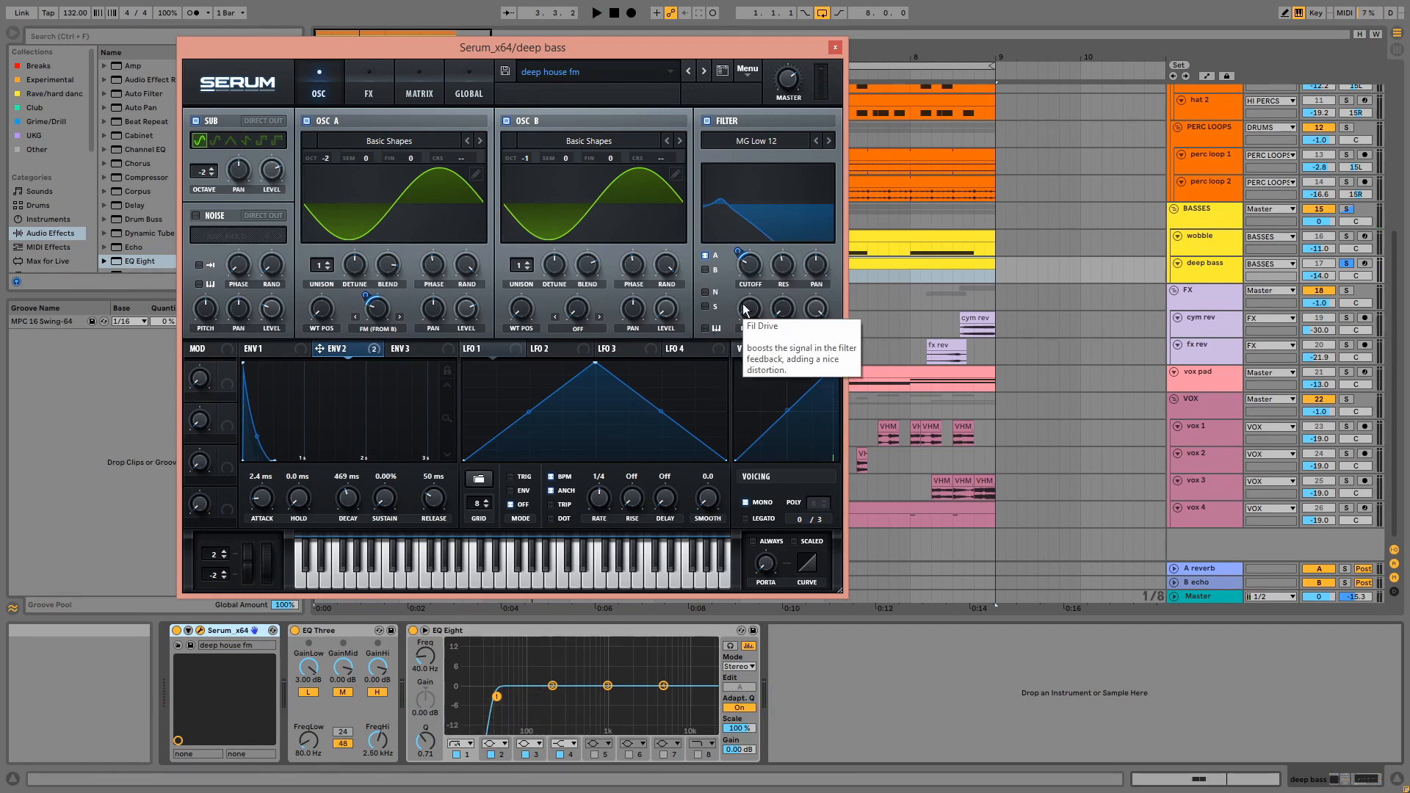
Examine the Distortion effect in the deep bass Serum, close the synth, and inspect the track's EQ Three and EQ Eight
left_click(372, 94)
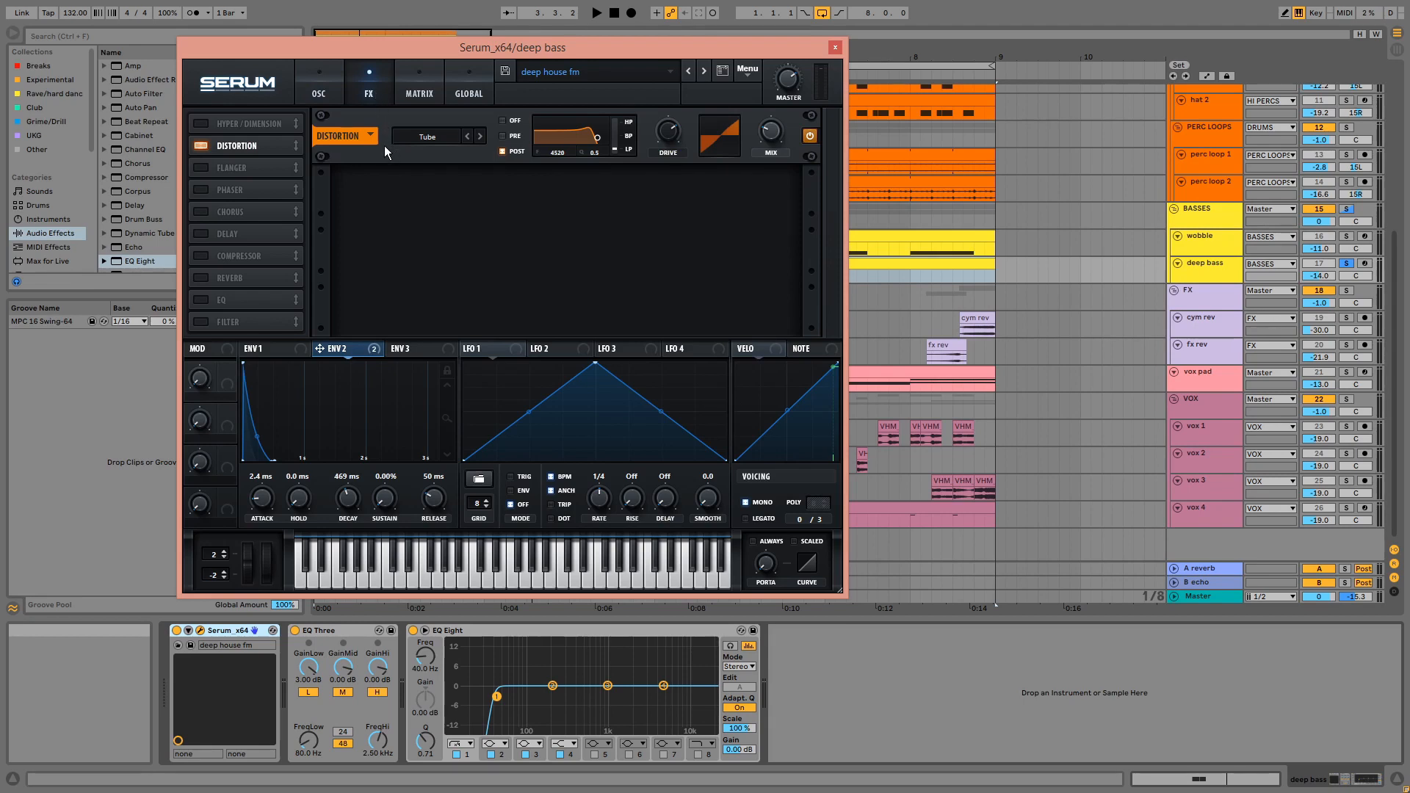
left_click(835, 46)
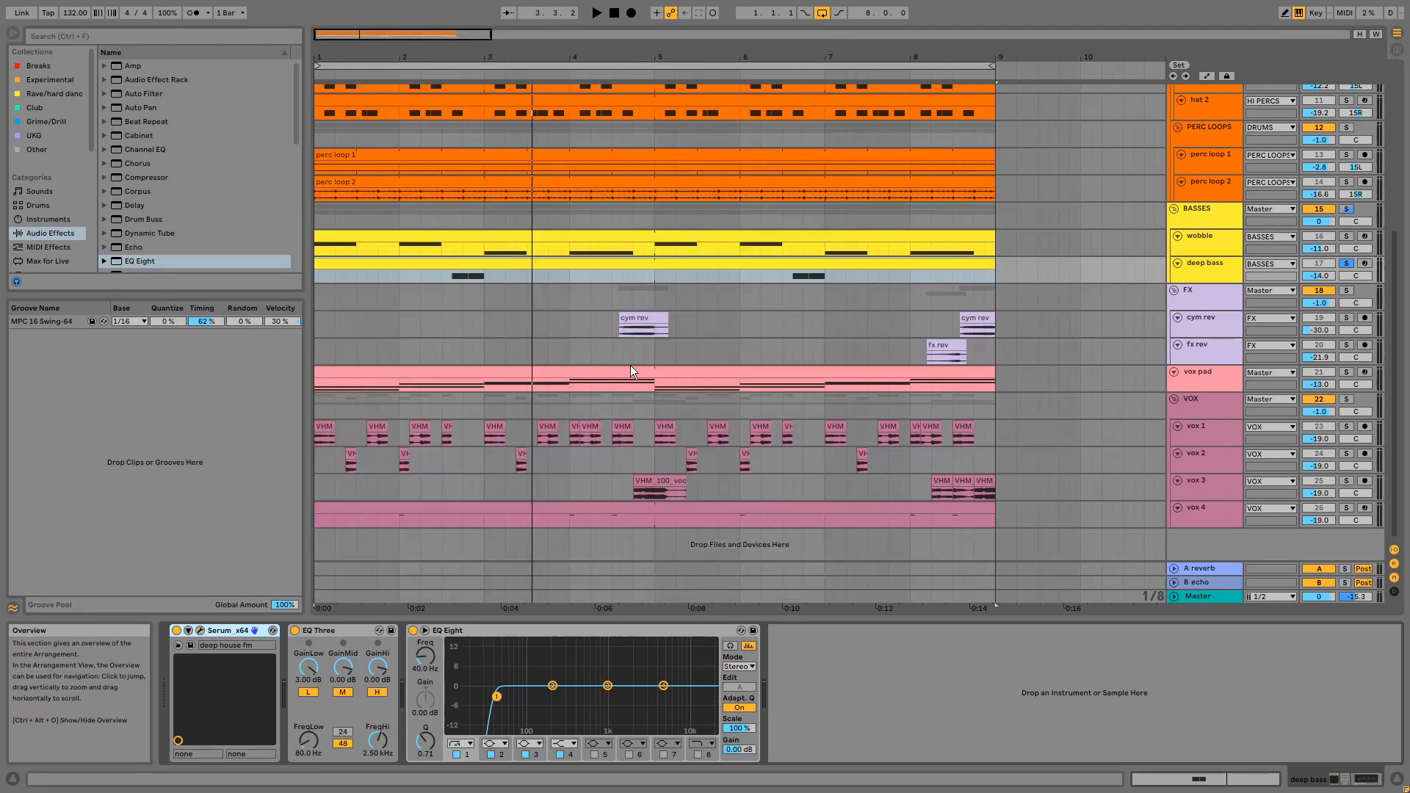
left_click(334, 632)
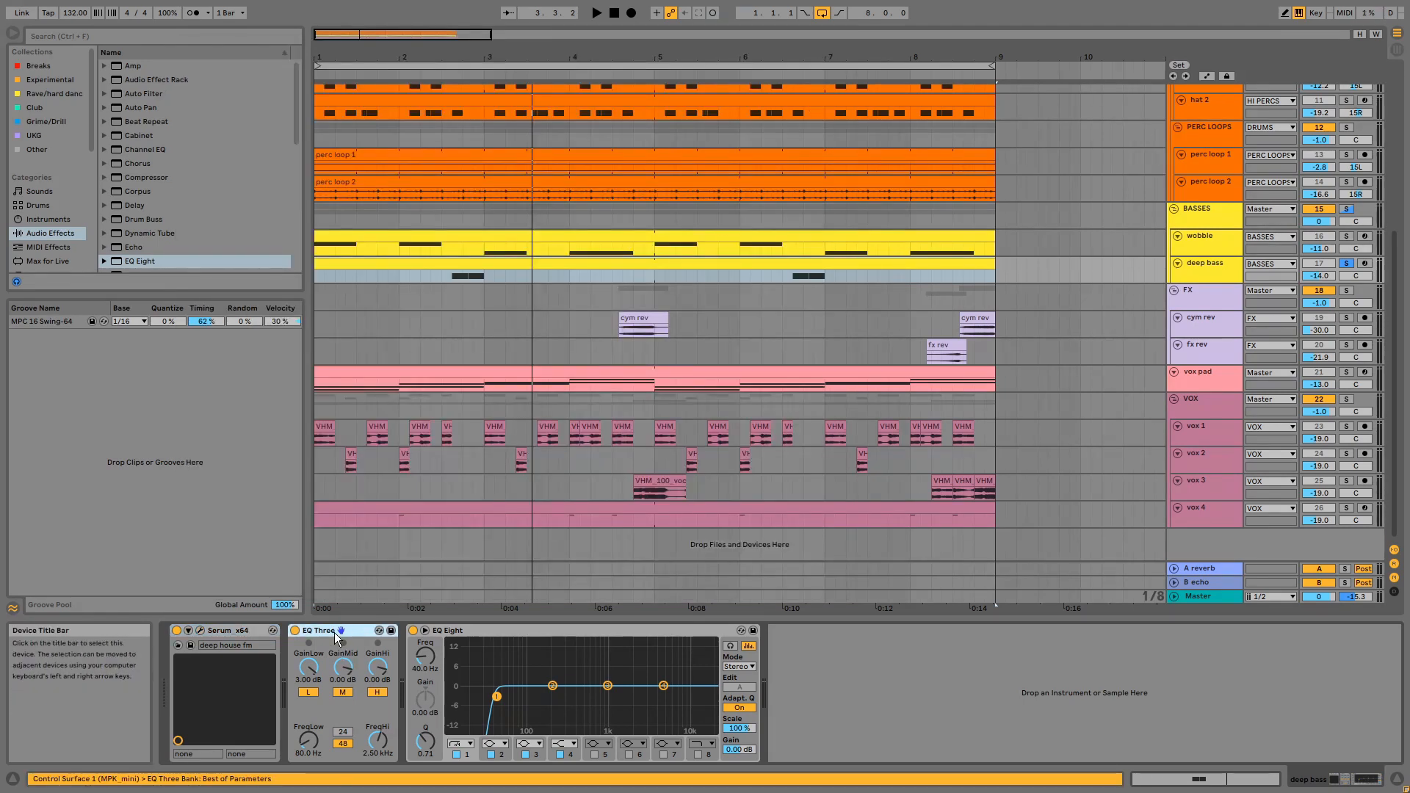
left_click(599, 633)
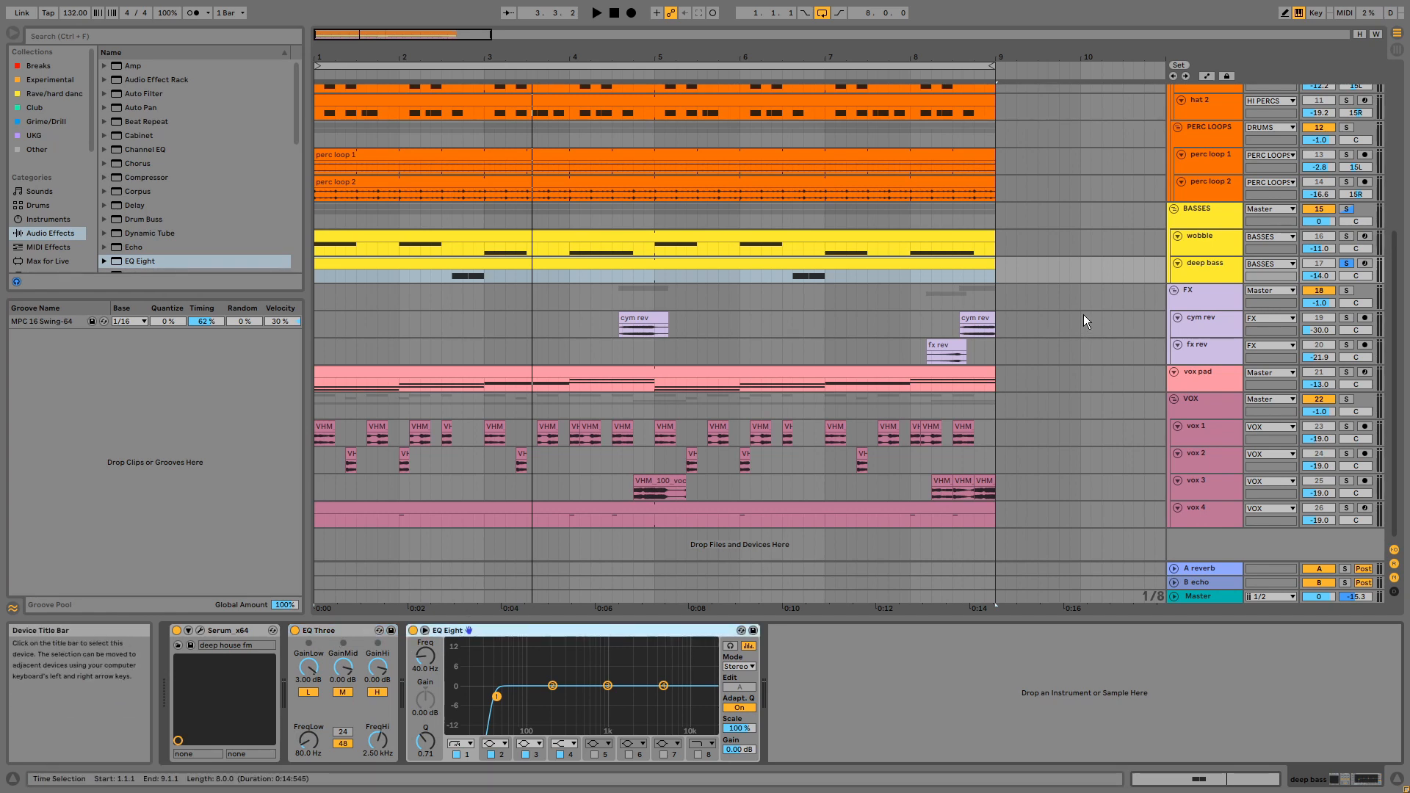
Inspect the BASSES group's Drum Buss, Chorus and sub sidechain rack
left_click(1200, 216)
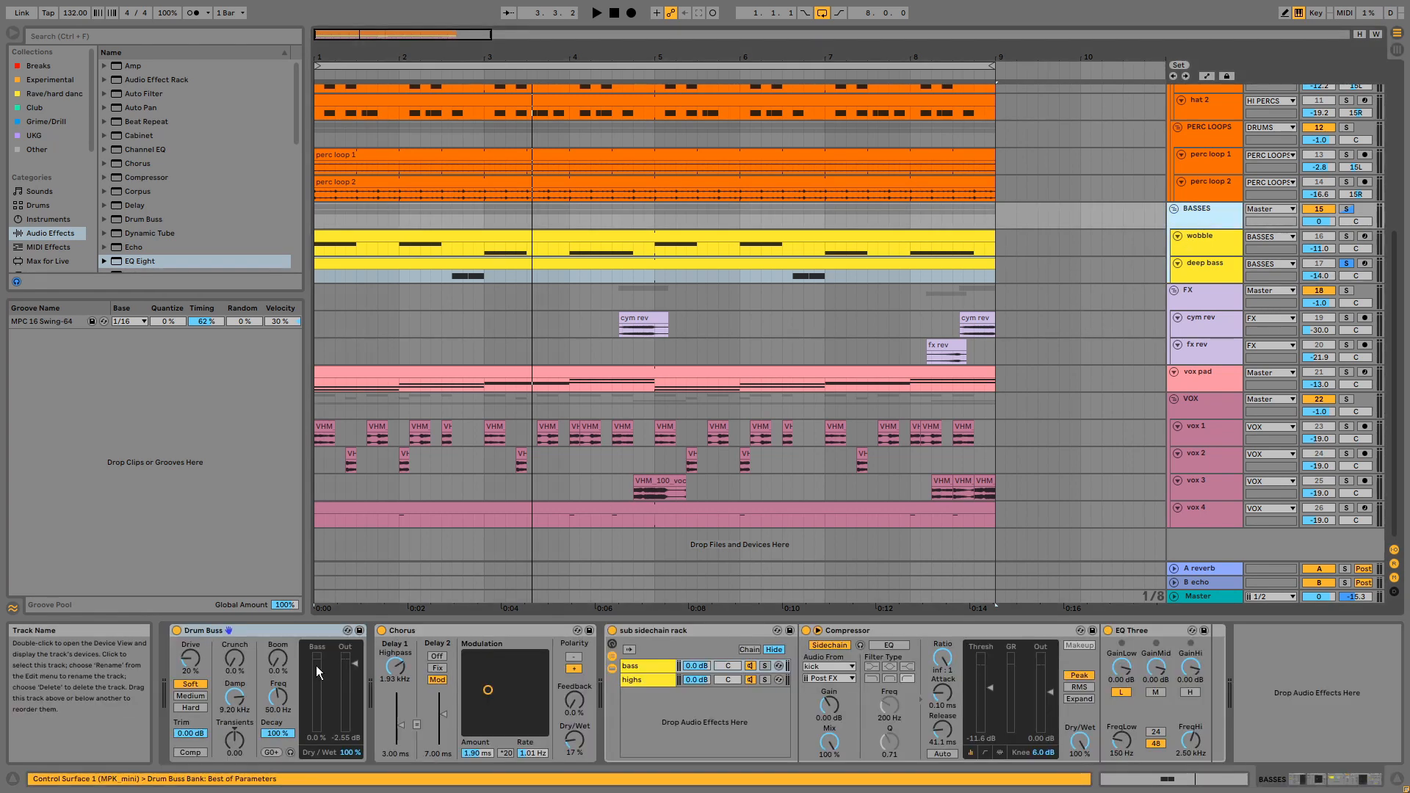
left_click(269, 633)
left_click(421, 631)
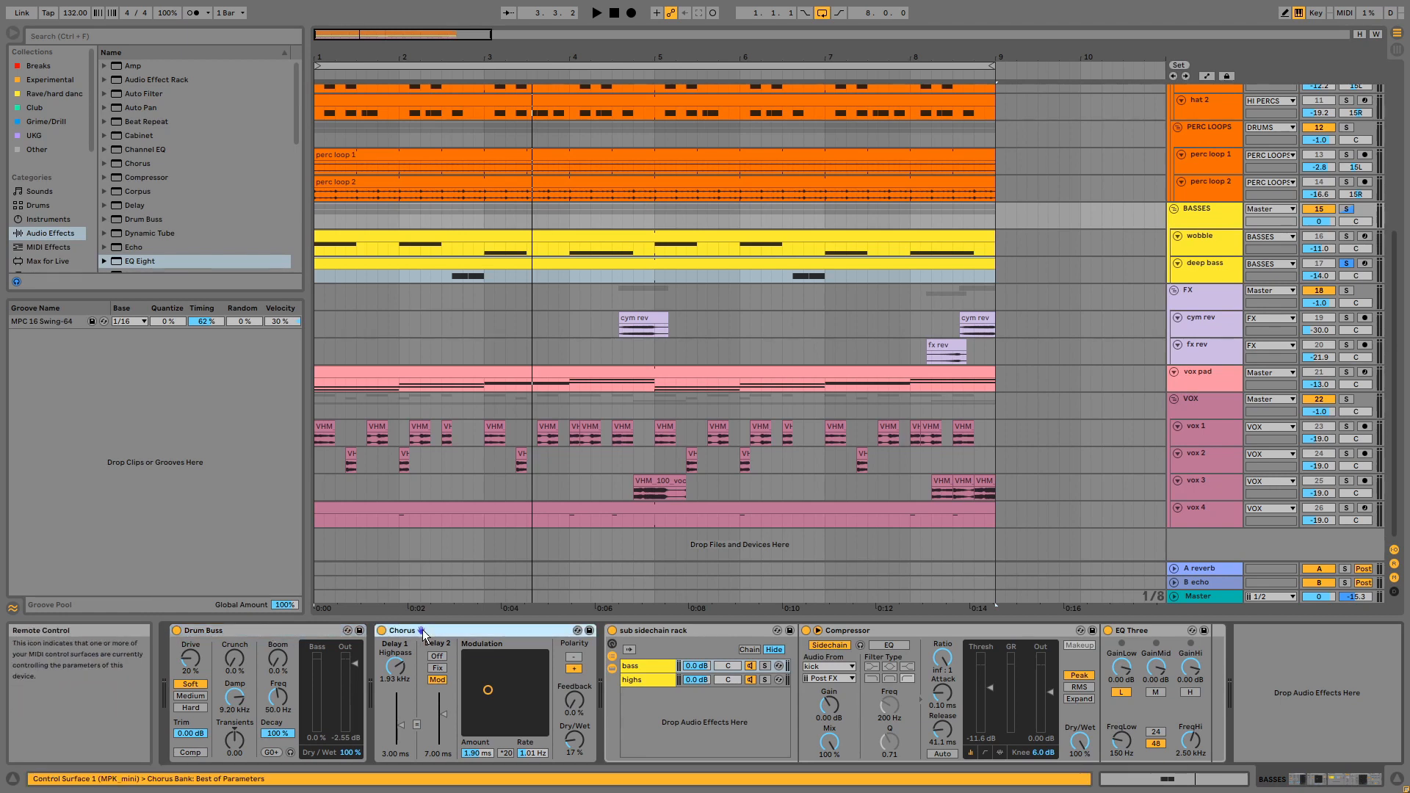
left_click(715, 630)
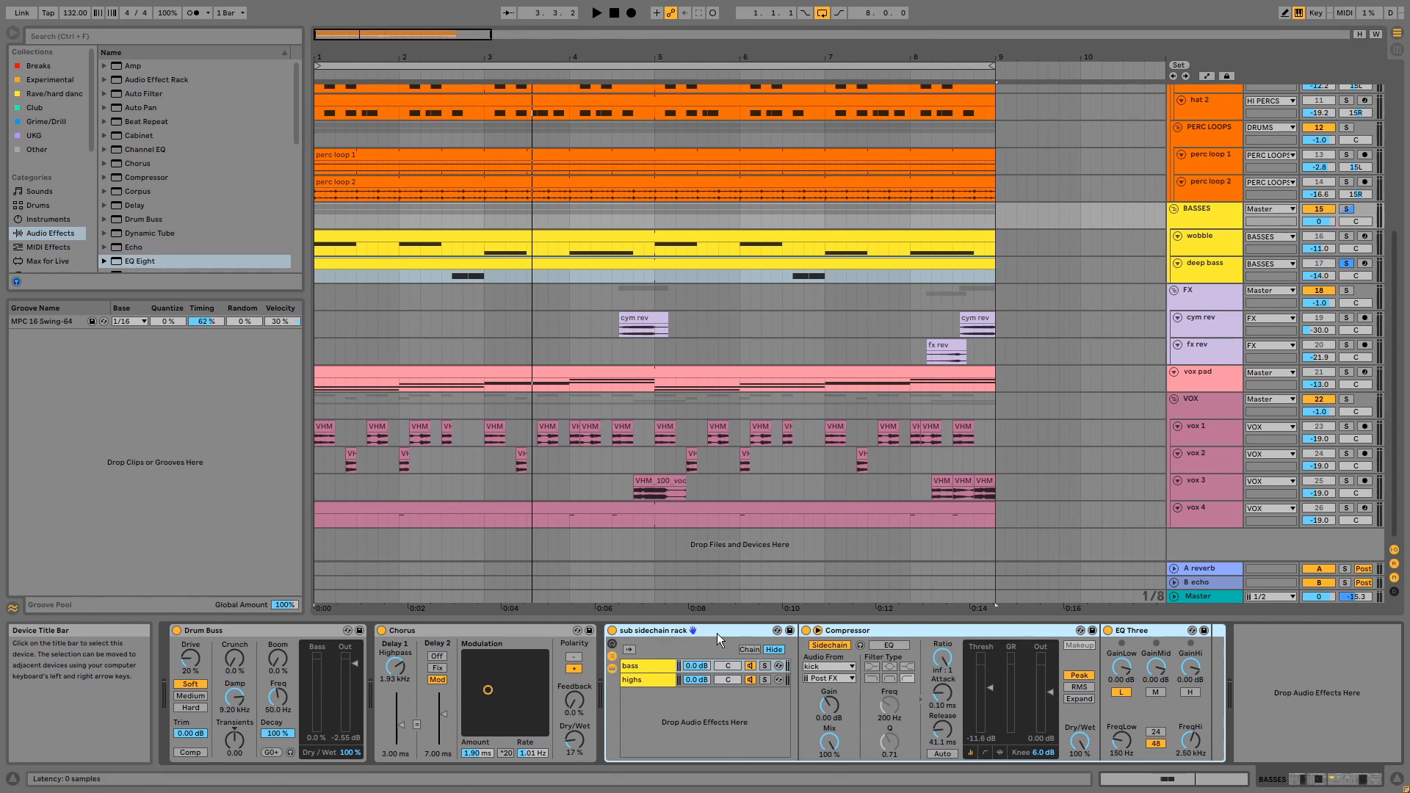
Enlarge the BASSES group track to check its send levels, and fit the arrangement tracks to the view height
left_click(1222, 231)
left_click_drag(1222, 231, 1222, 244)
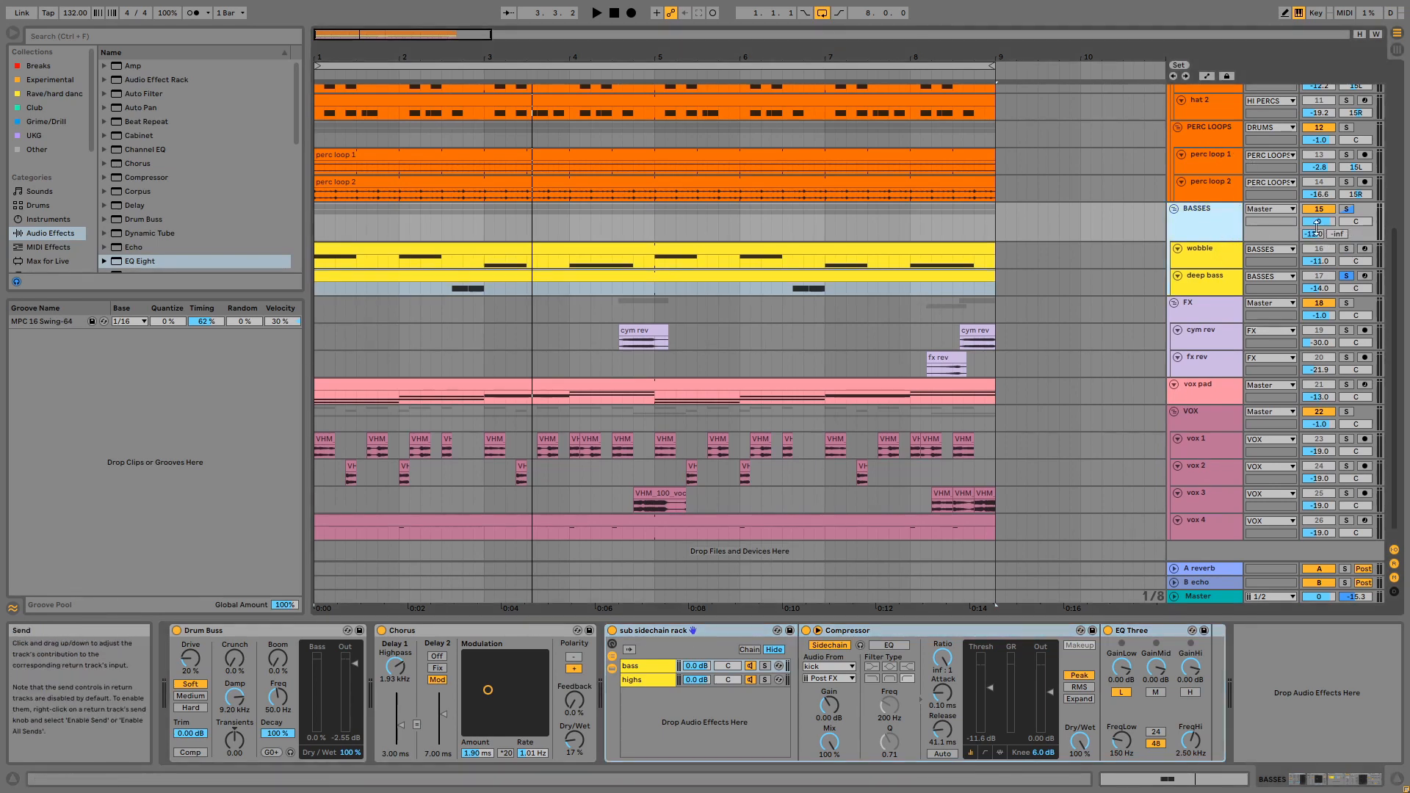
left_click(1359, 35)
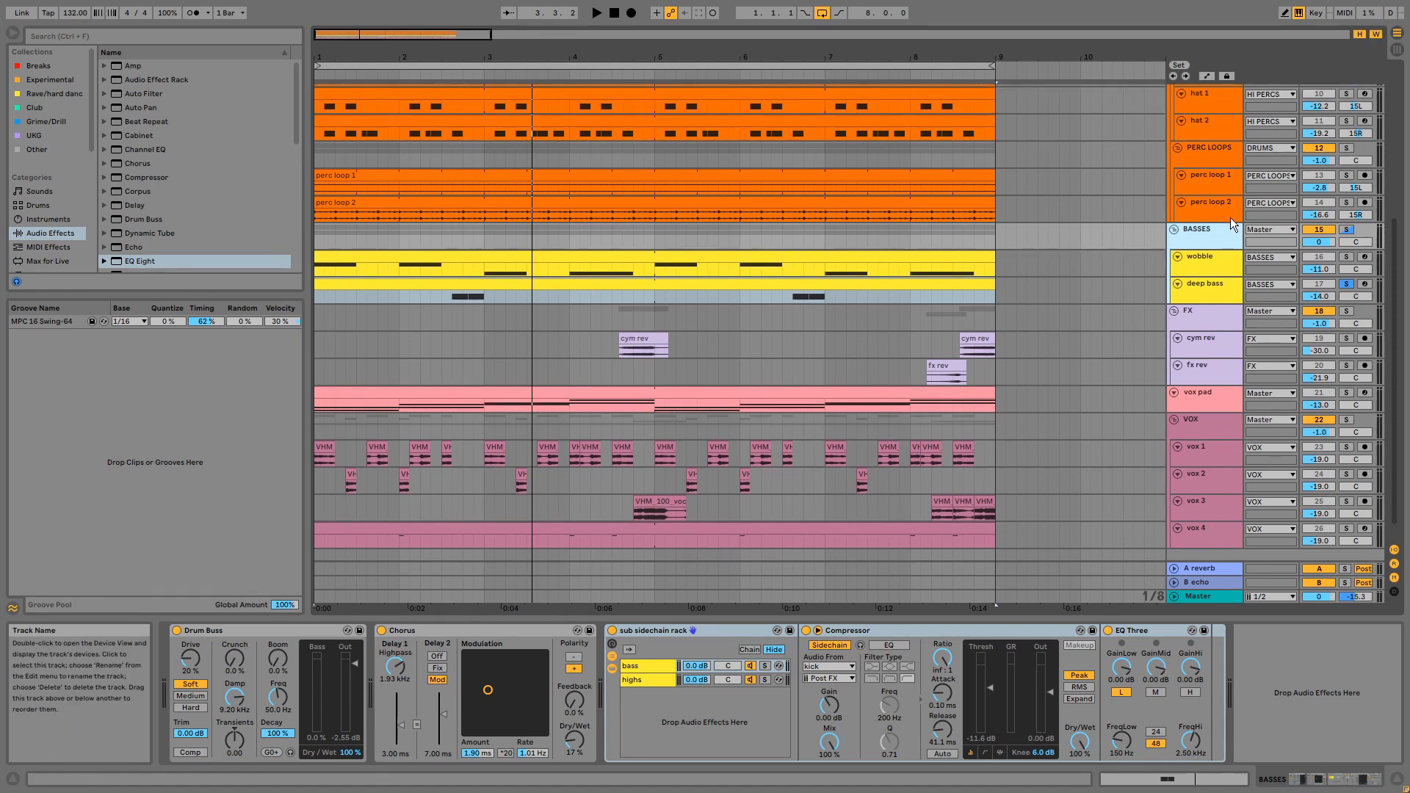
Play the reversed cymbal before bar 5 with the FX group soloed and again in the full mix
left_click(1210, 317)
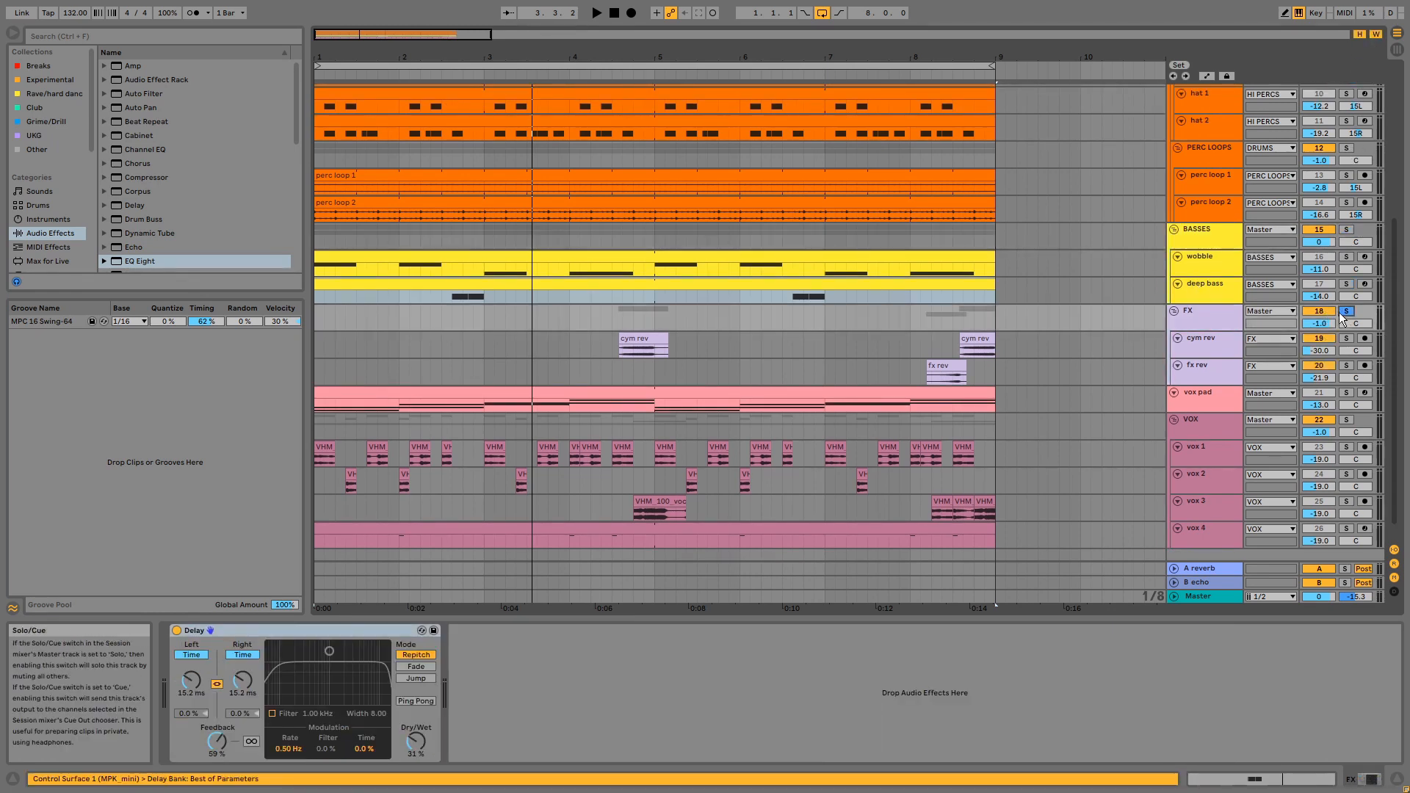
left_click(614, 316)
key("space")
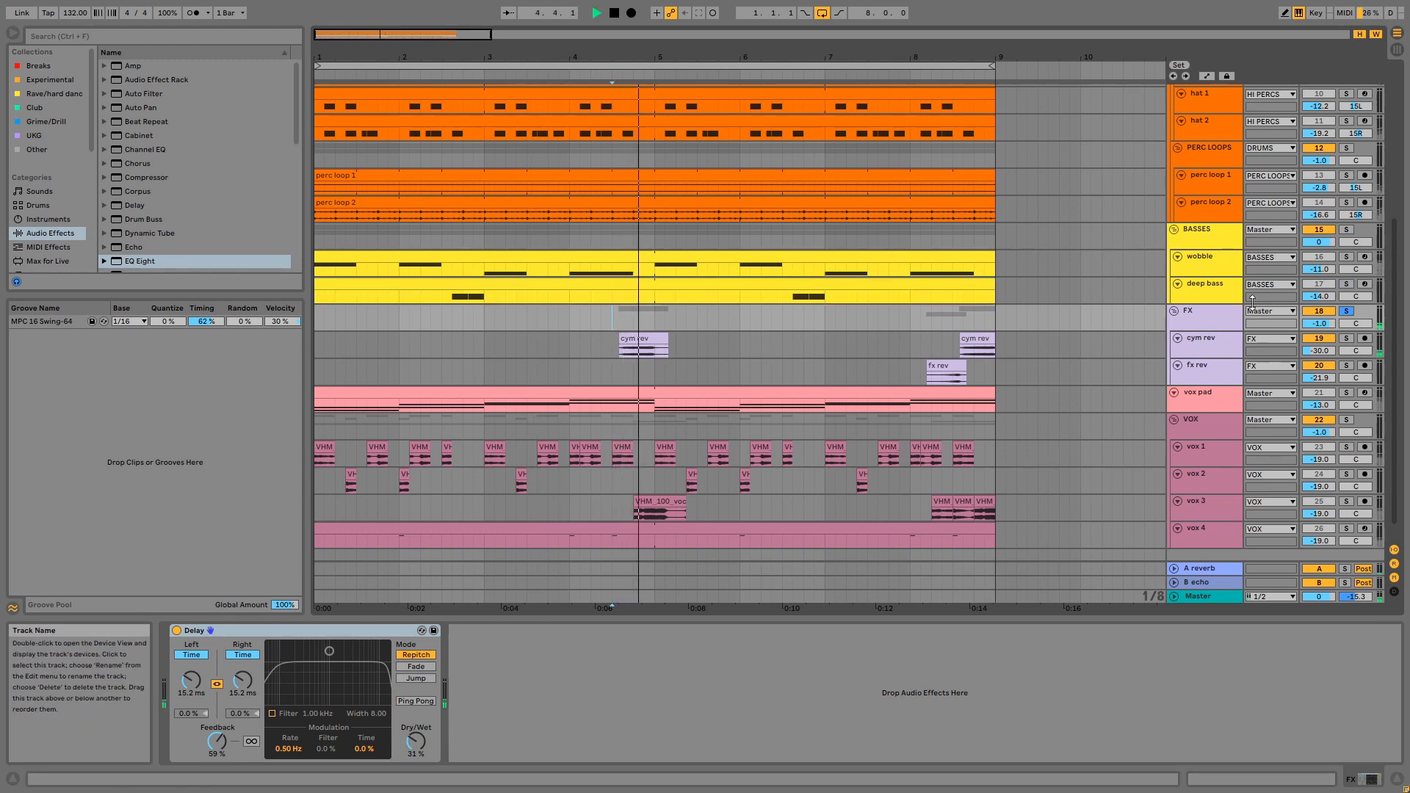
left_click(1346, 310)
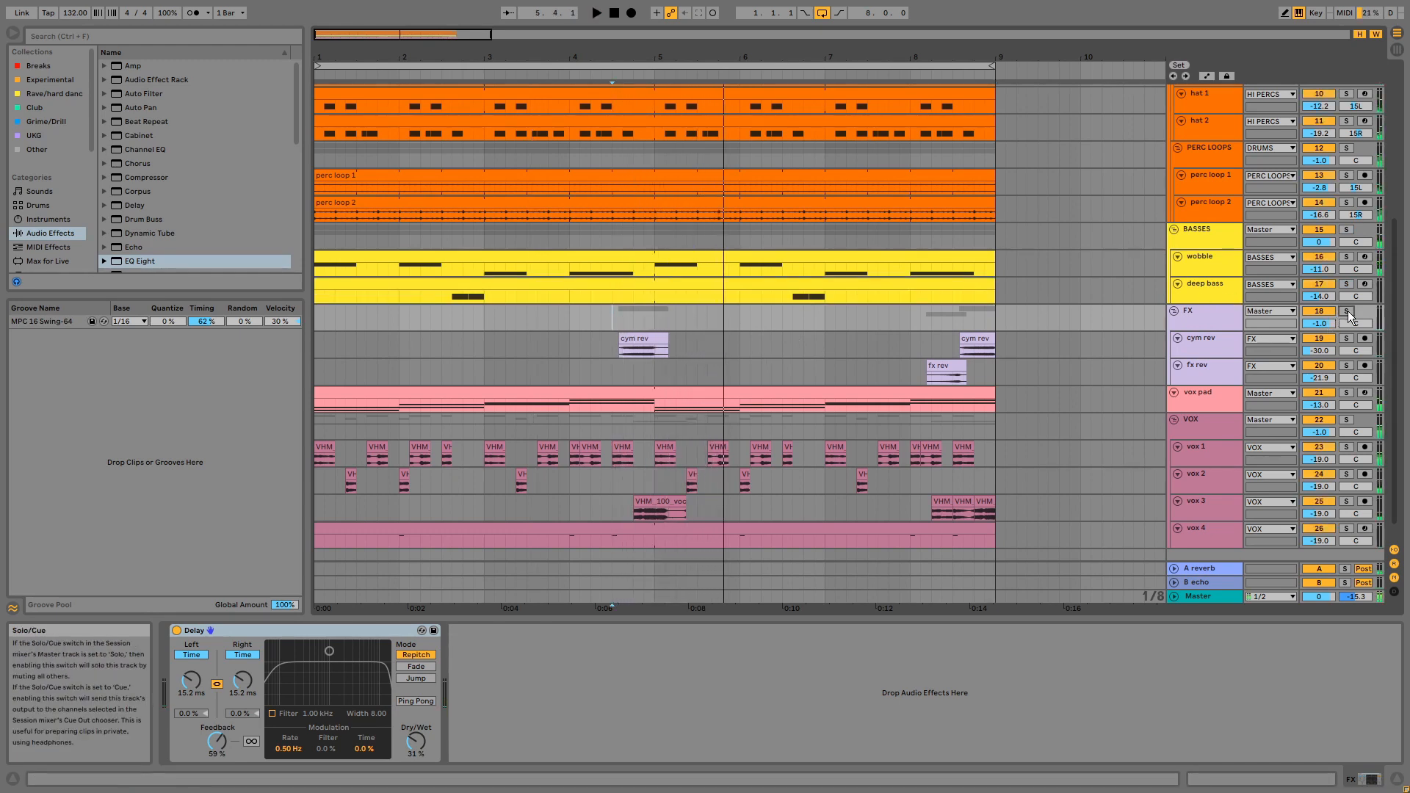
key("space")
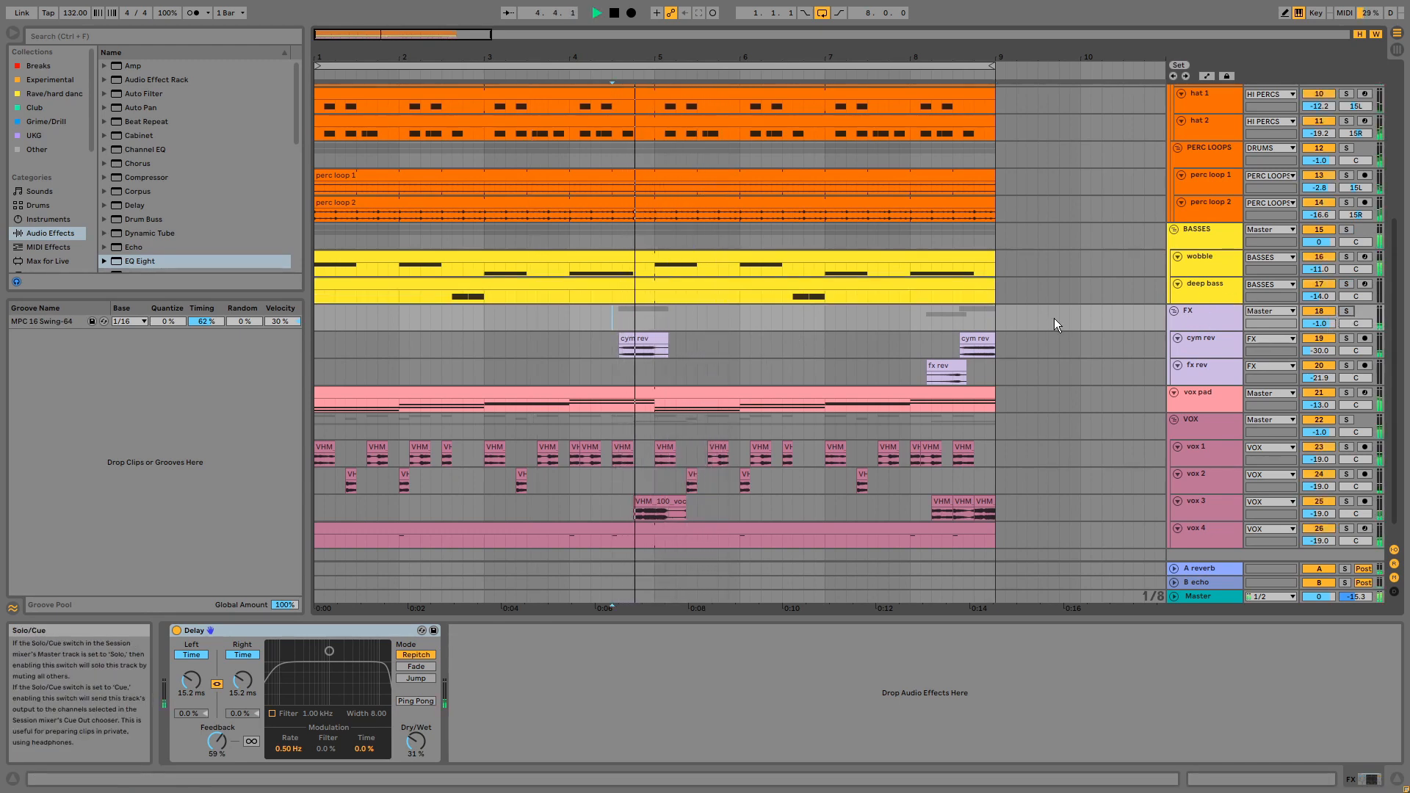
Play the FX group in solo from bar 8 to hear the closing reversed clips, and turn its solo off
left_click(1346, 311)
key("space")
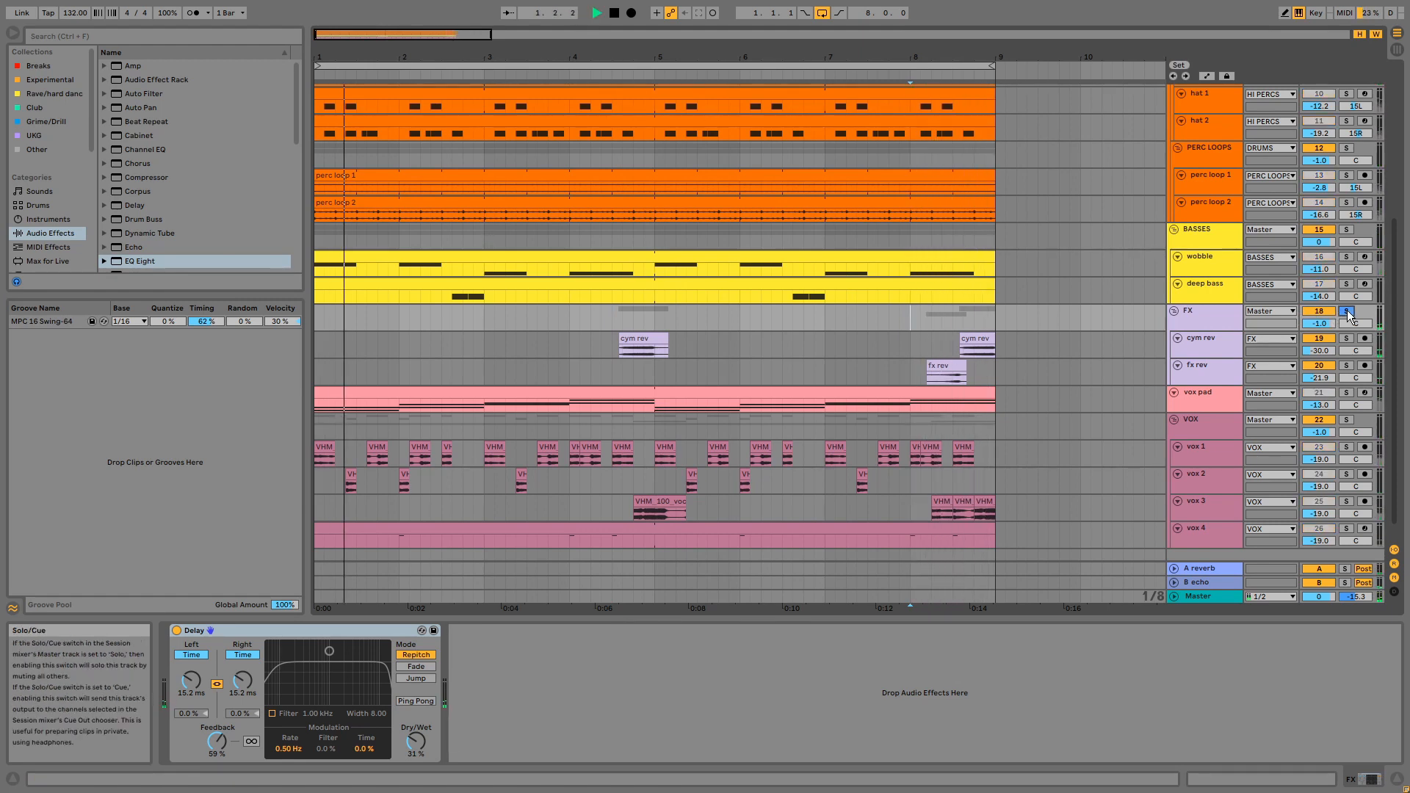
left_click(1346, 310)
Check the fx rev track's devices and the FX group's Delay, and enlarge the group track to show its send levels
left_click(1214, 363)
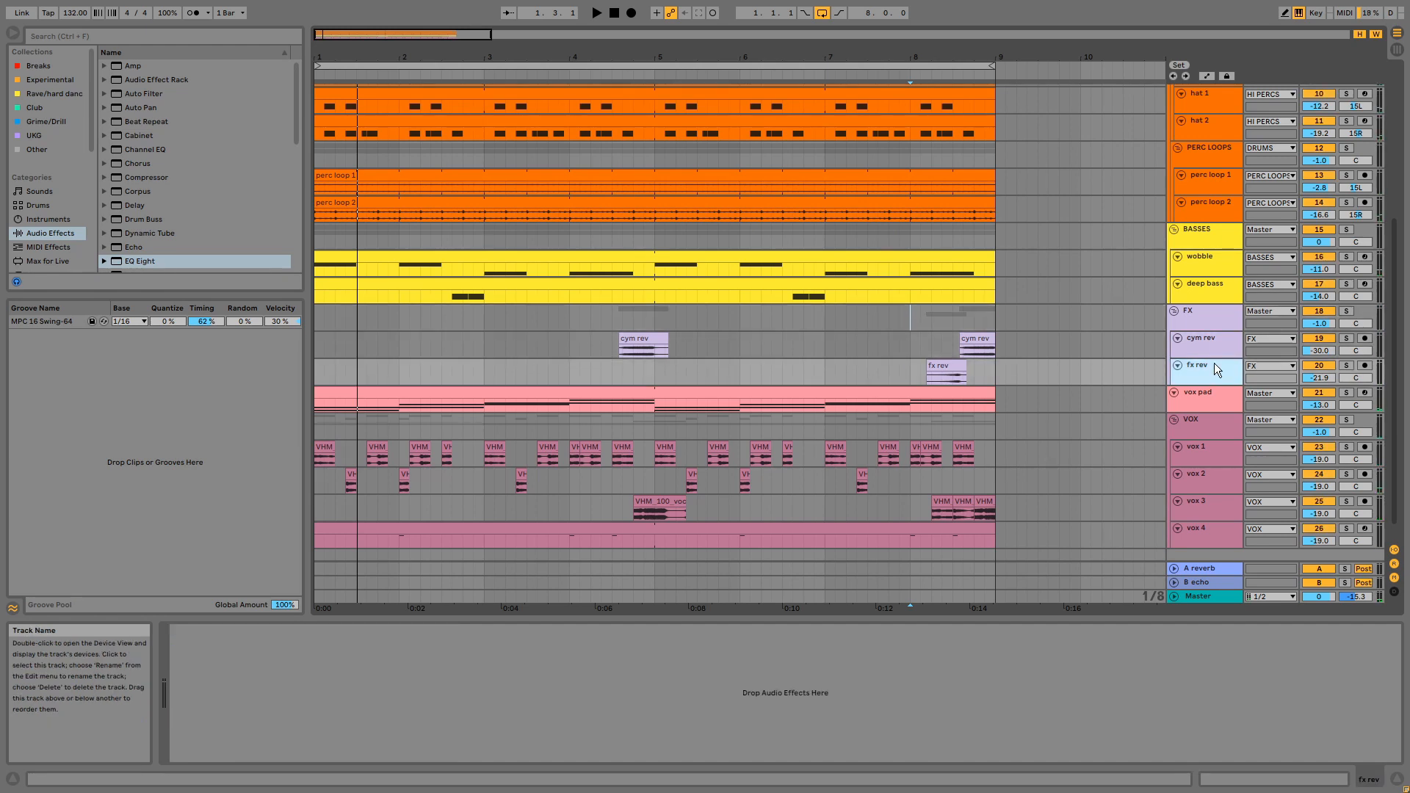
left_click(1213, 324)
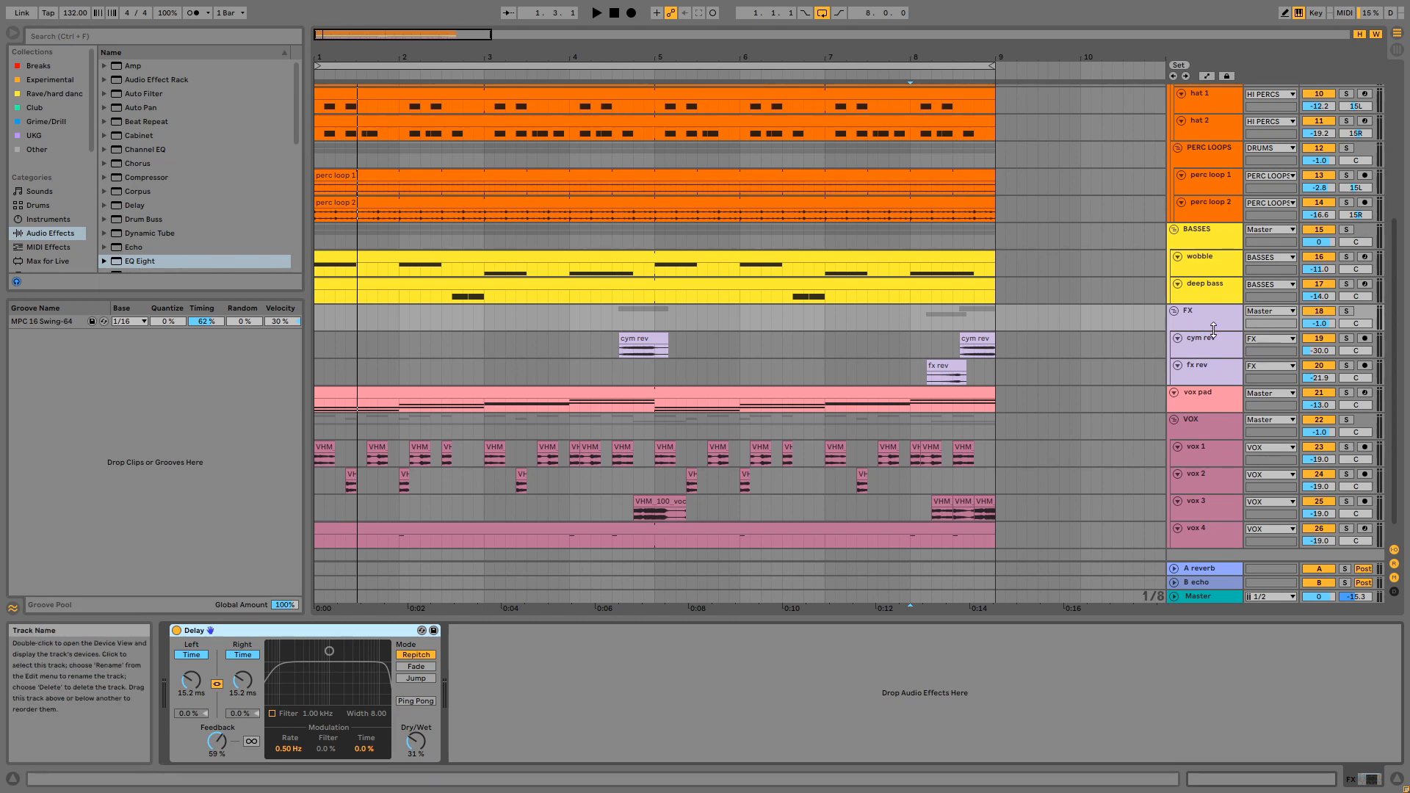
left_click_drag(1216, 331, 1218, 340)
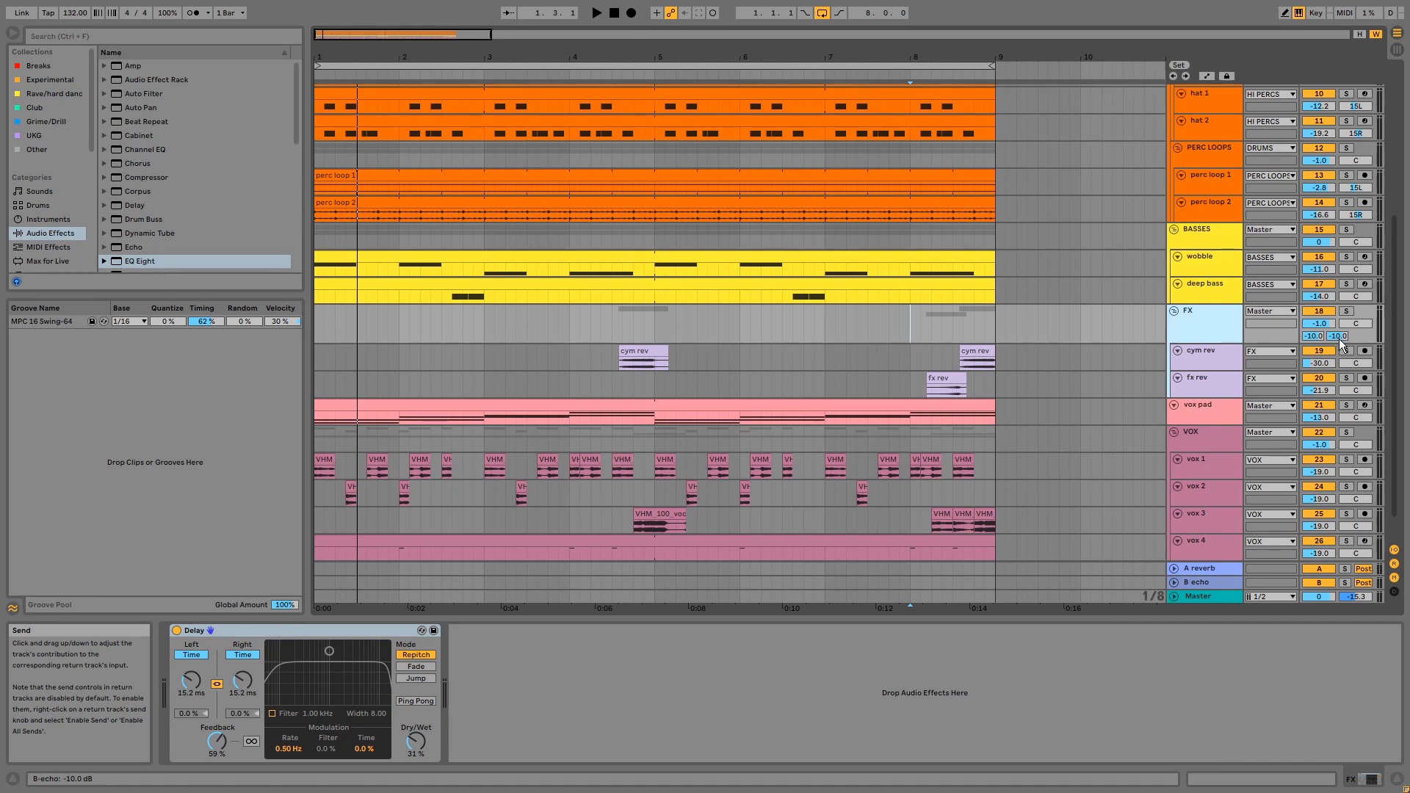
Open the vox pad track's device chain and play the track in solo
left_click(1210, 404)
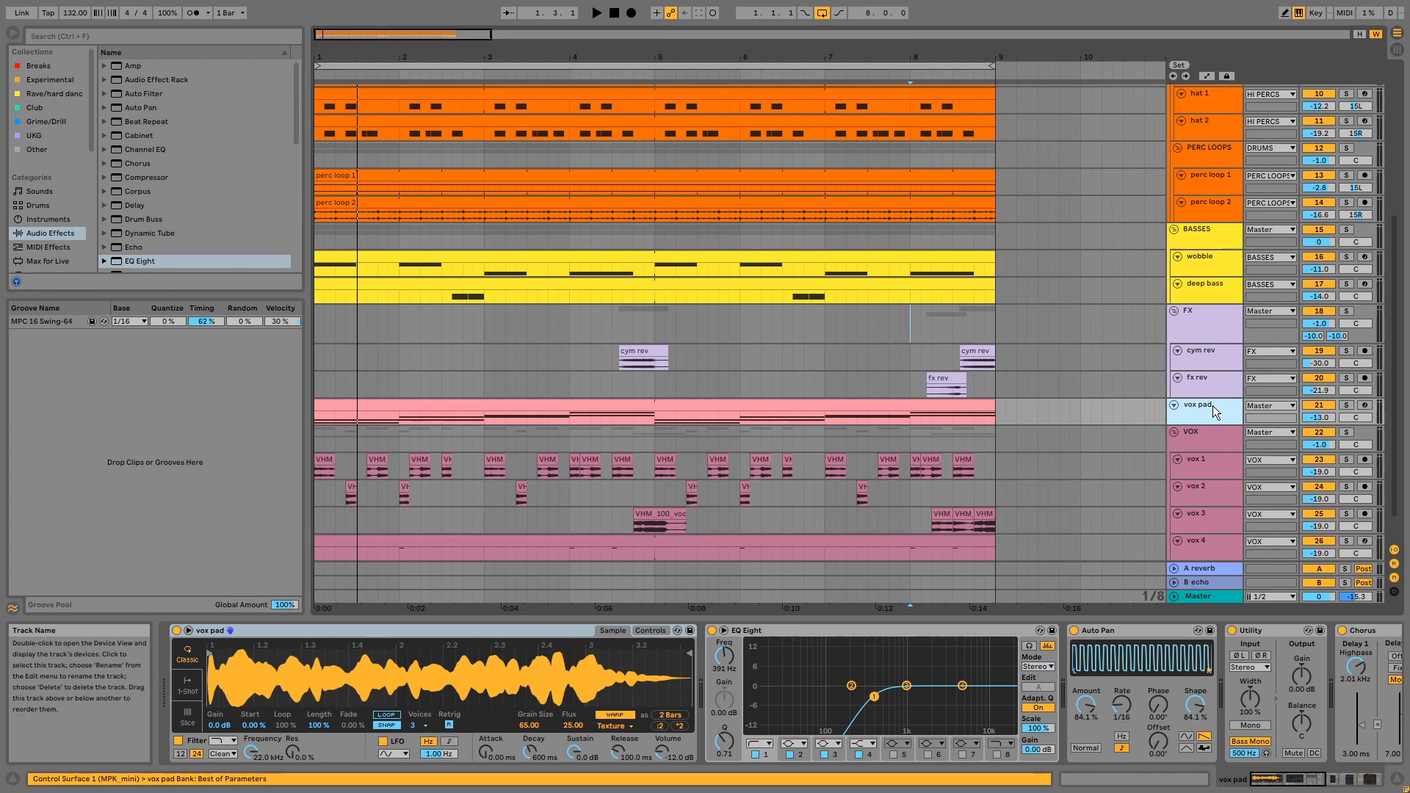
left_click(1346, 405)
key("space")
left_click(670, 417)
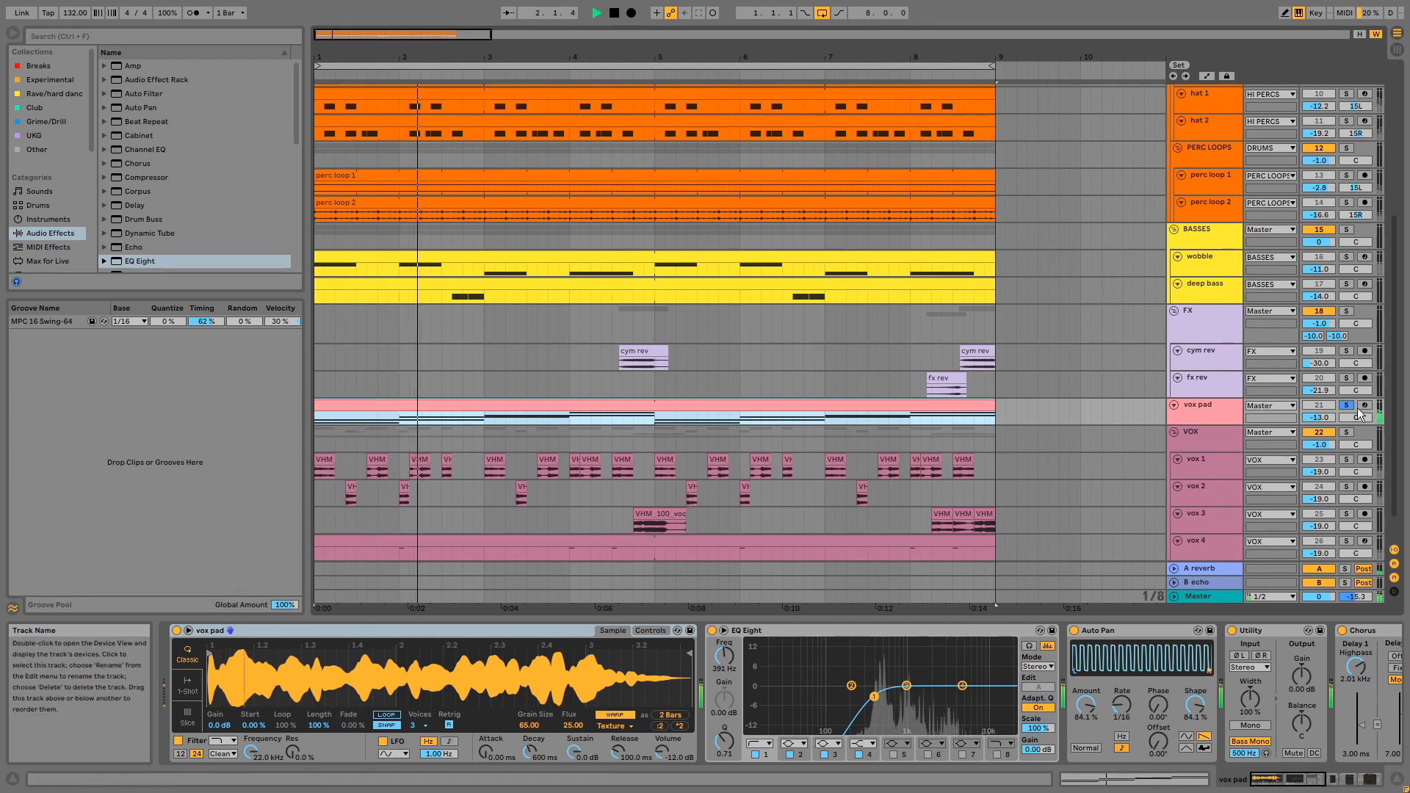
Turn off the vox pad's solo and examine the overlapping notes in its MIDI clip during playback
left_click(1346, 404)
double_click(922, 405)
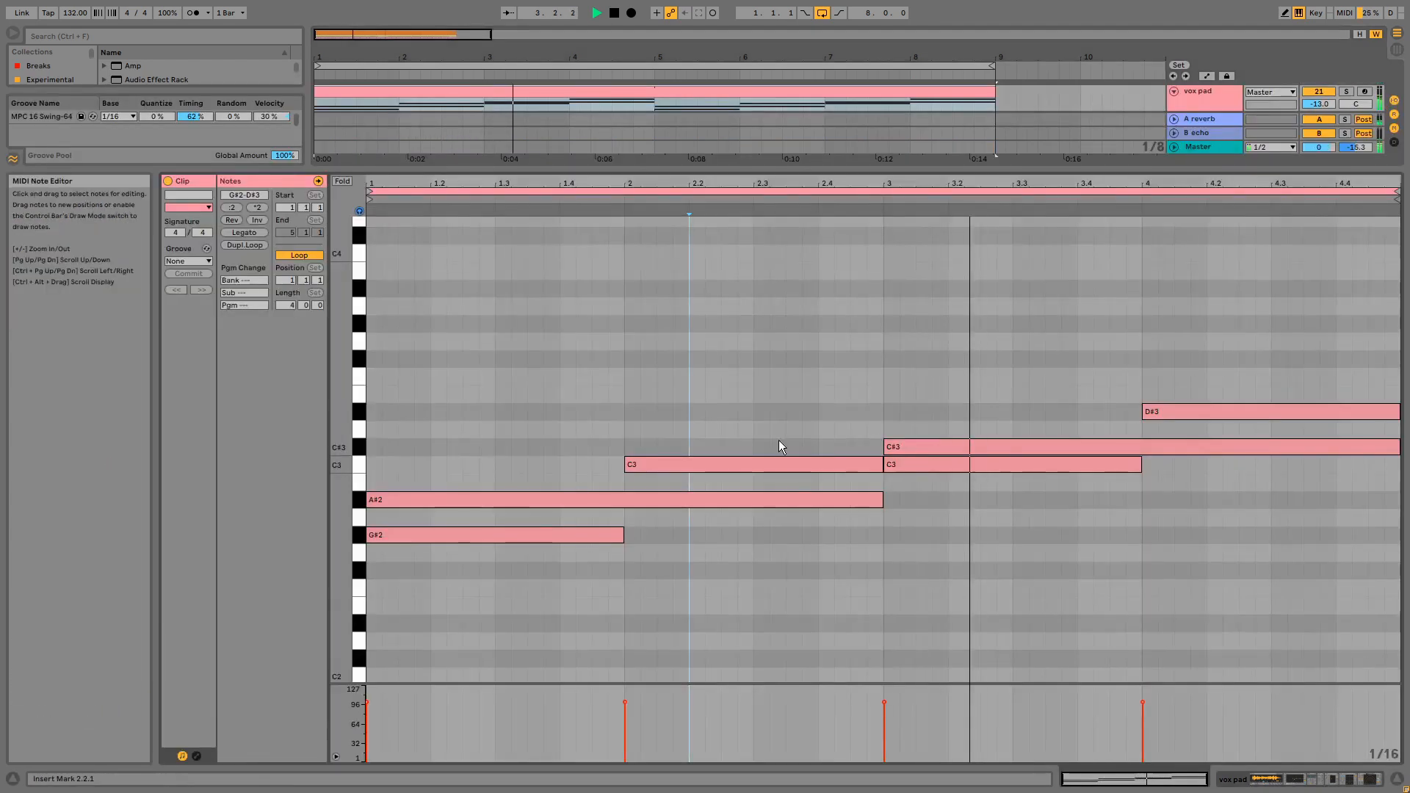
scroll(778, 447, "down", 2)
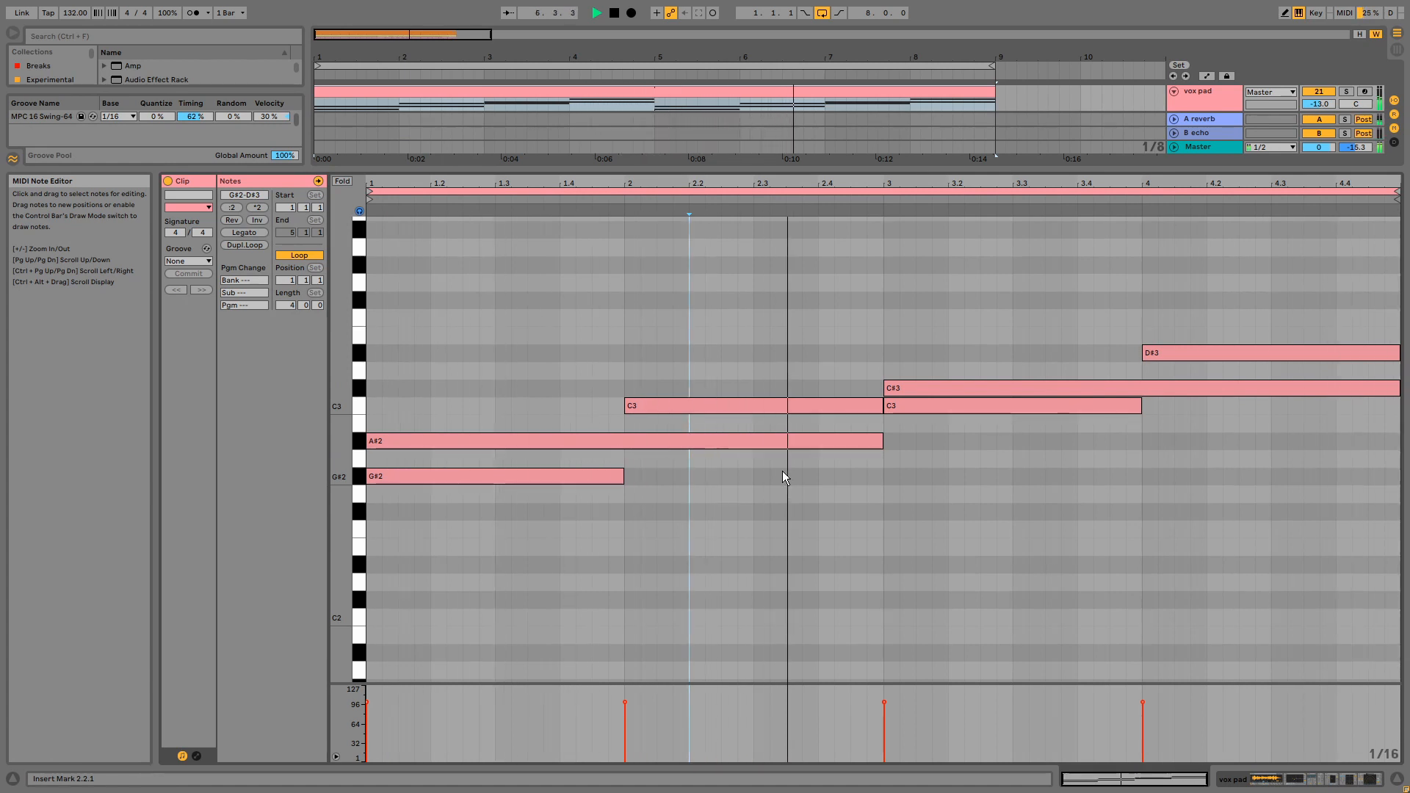
Stop playback, return to the vox pad's device chain and check its Auto Pan, Utility and Chorus
key("space")
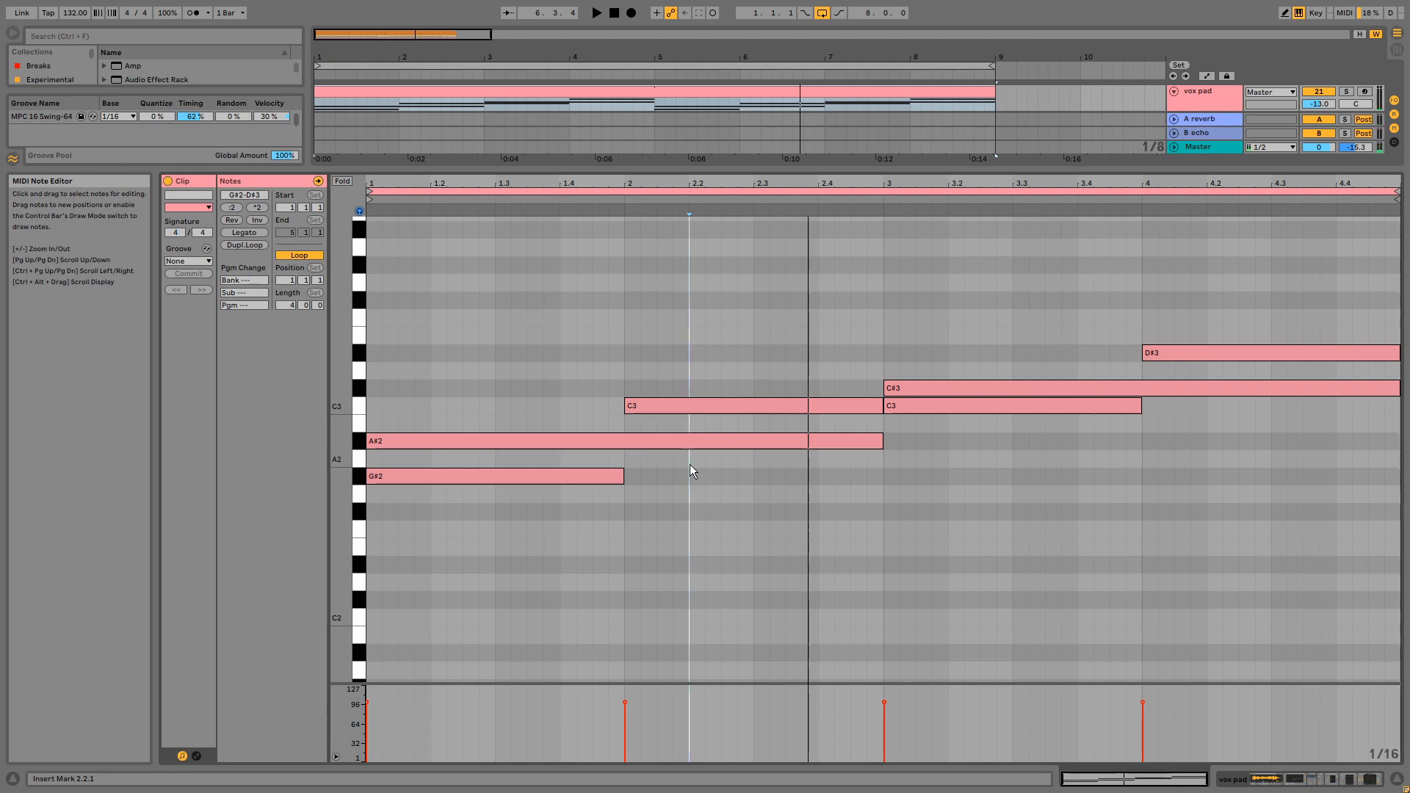
key("shift+Tab")
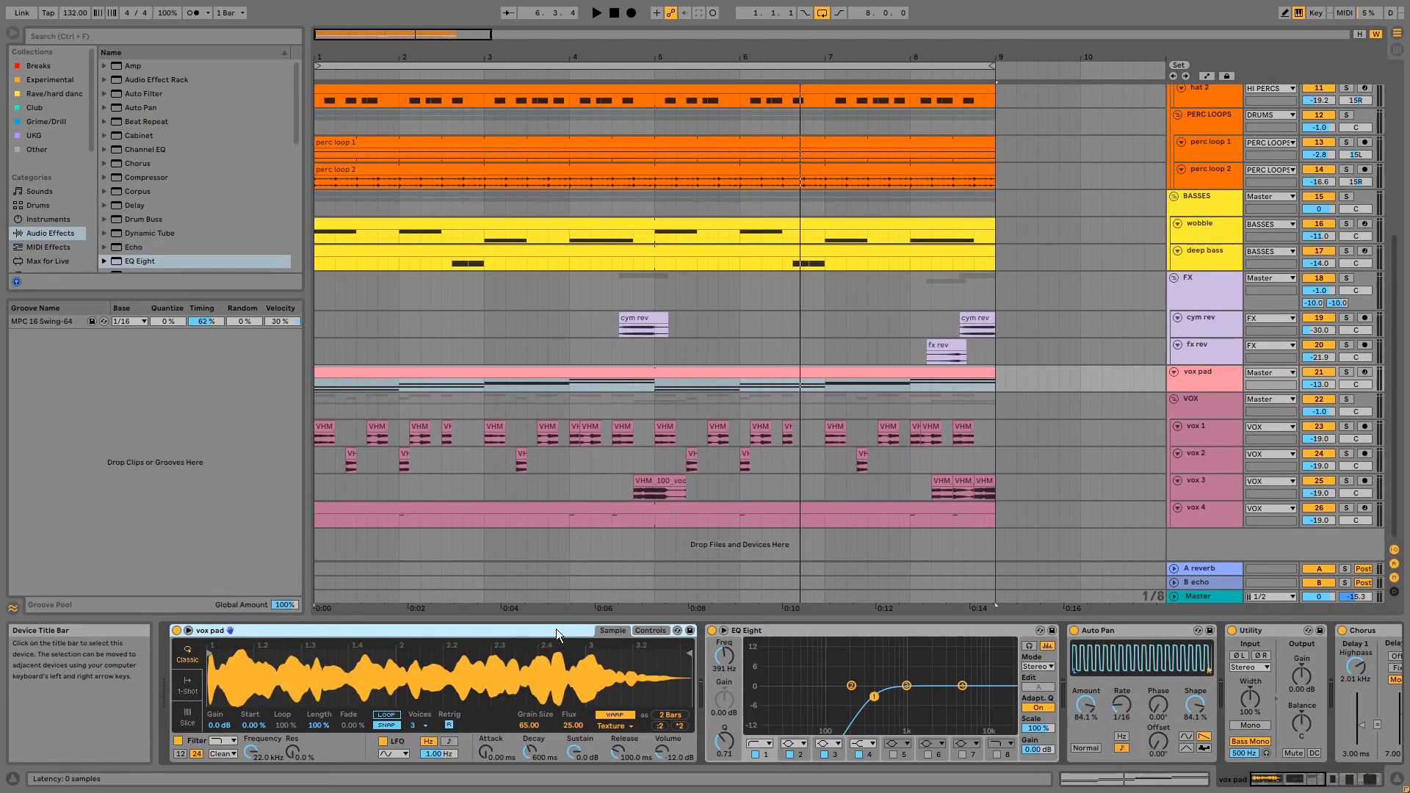
left_click(1132, 628)
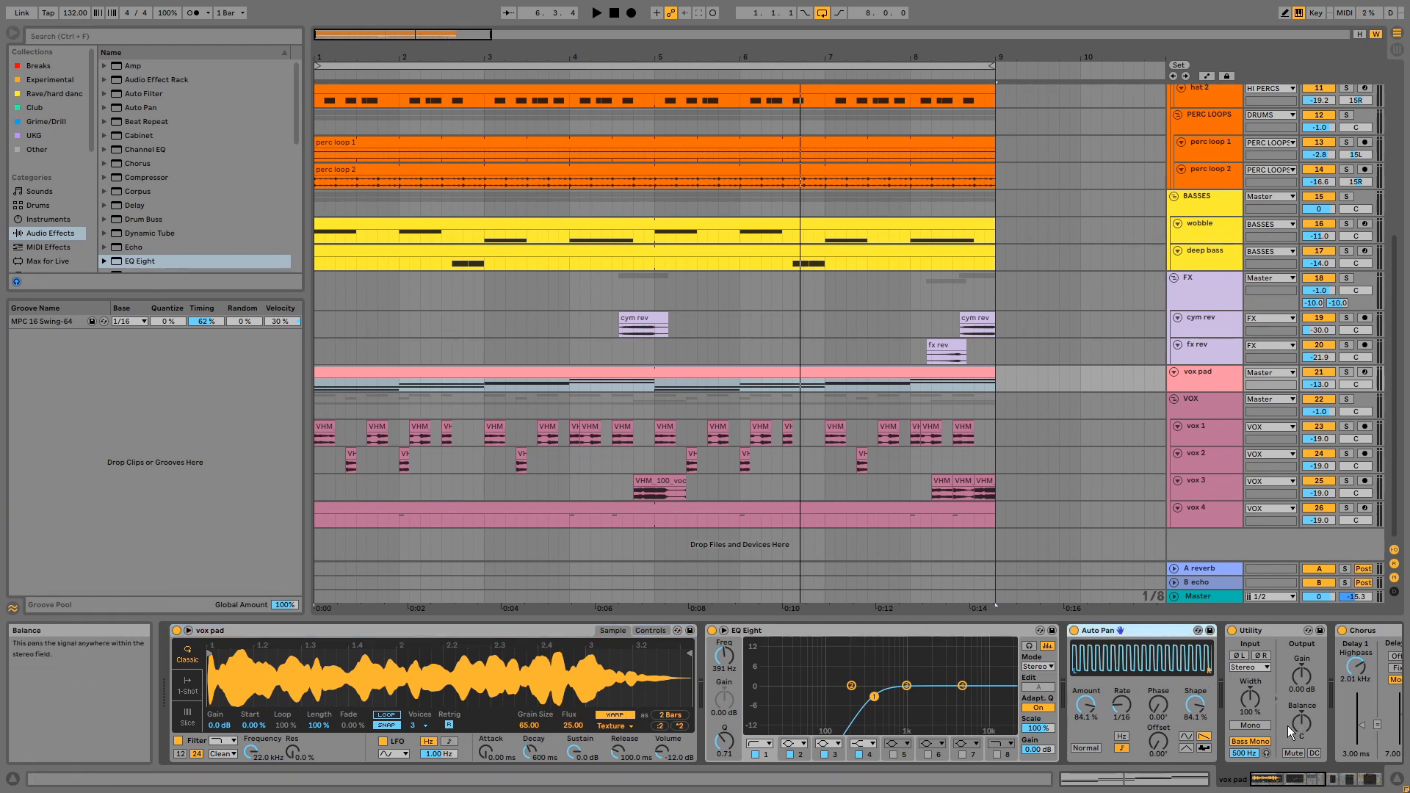
left_click(1272, 632)
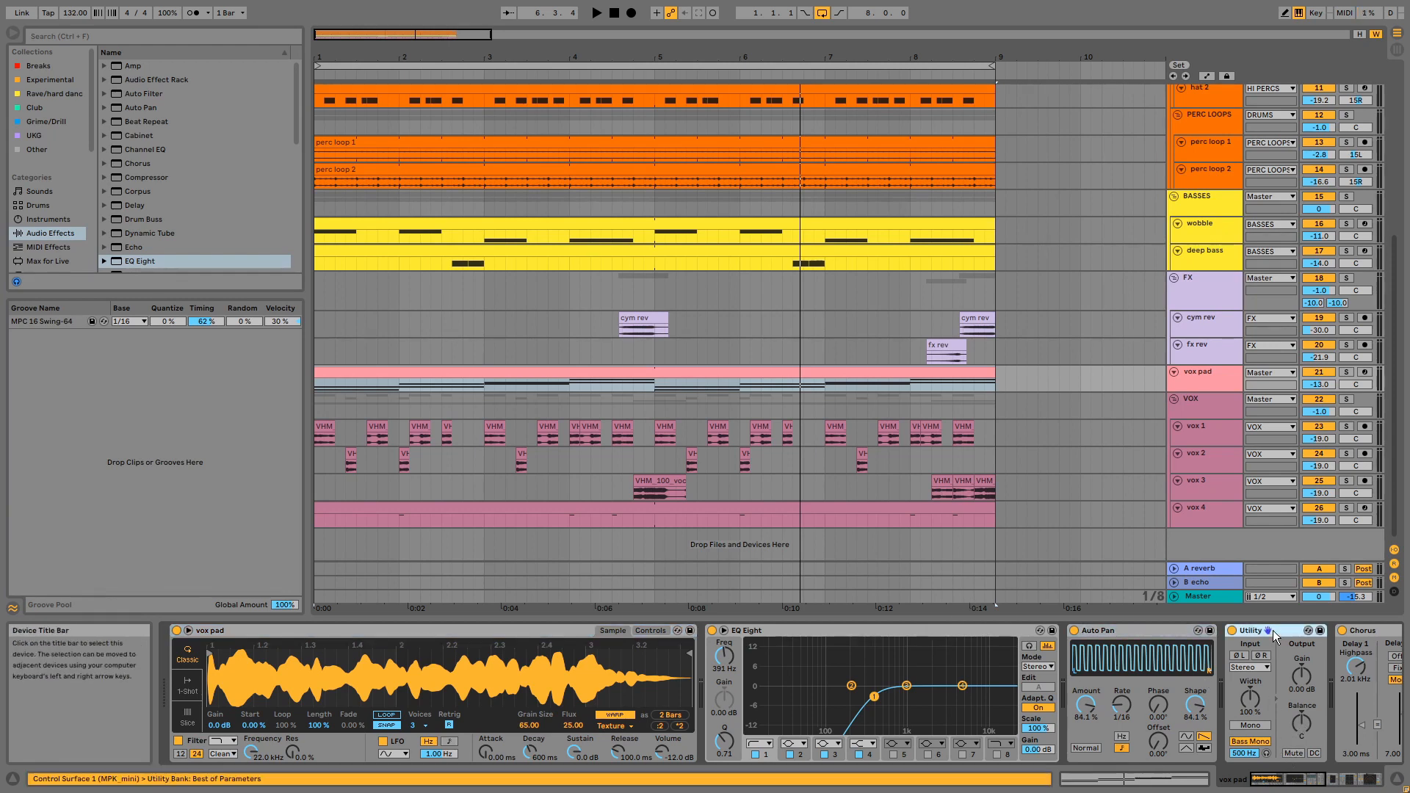
left_click(1361, 631)
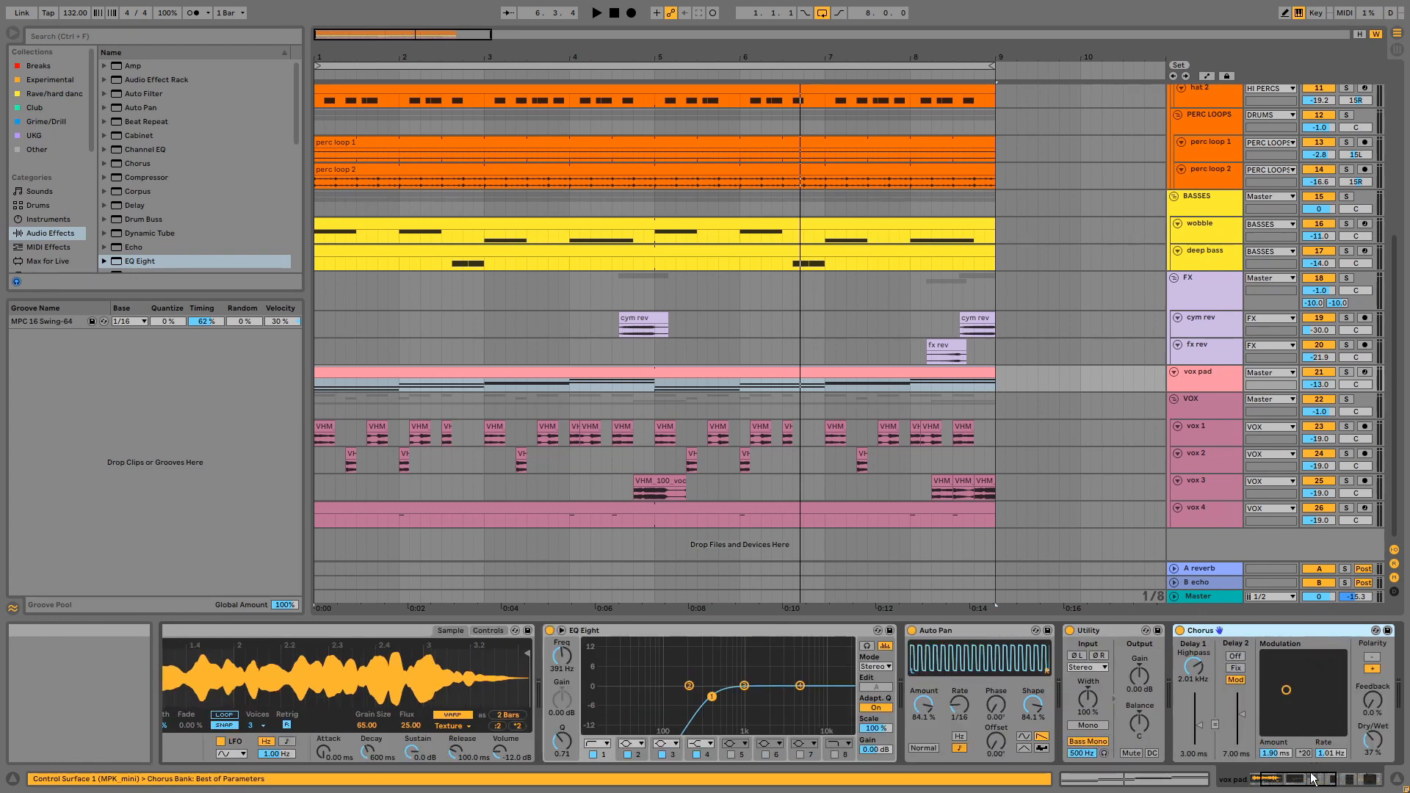
Check the vox pad's Delay and Echo, and enlarge the track to show its send levels
left_click_drag(1326, 779, 1365, 777)
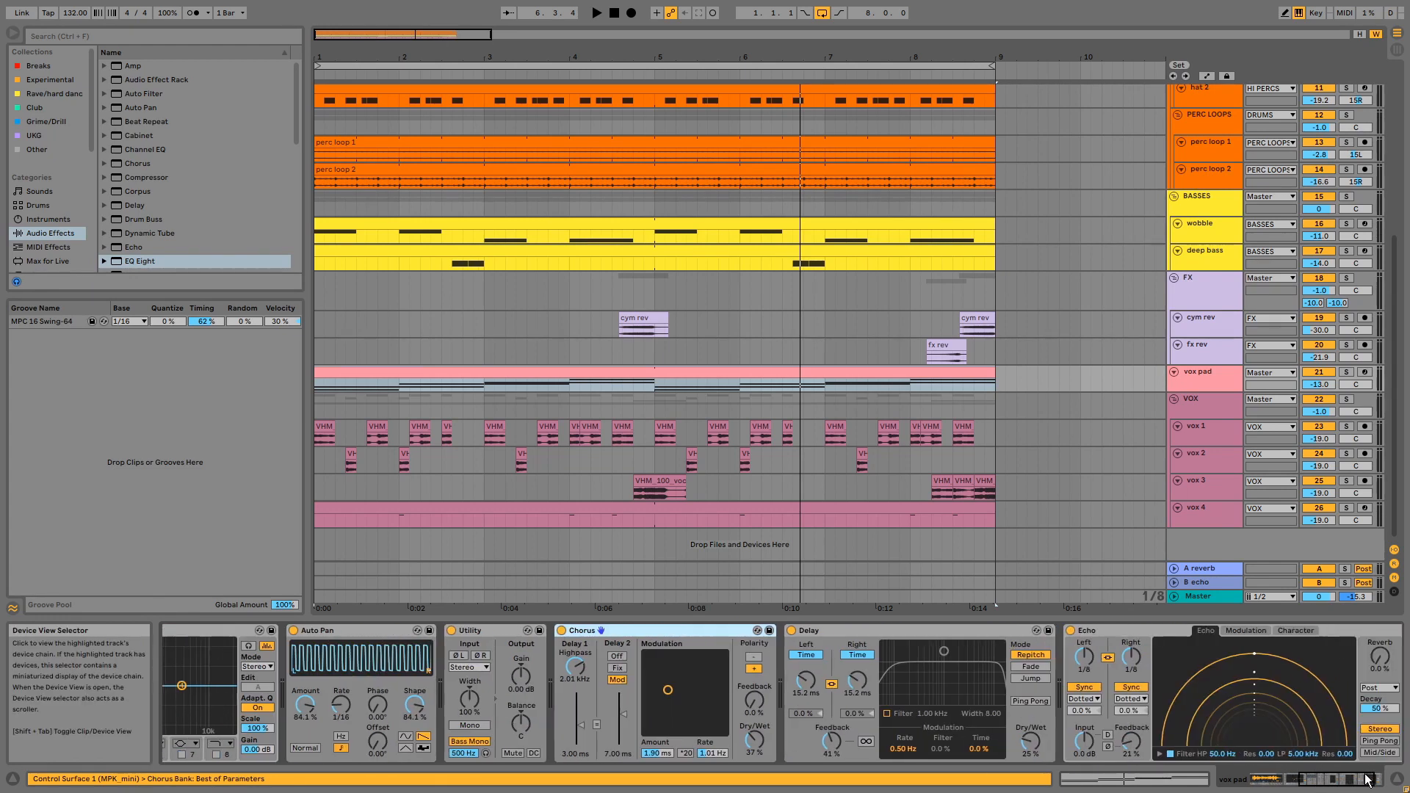
left_click(848, 628)
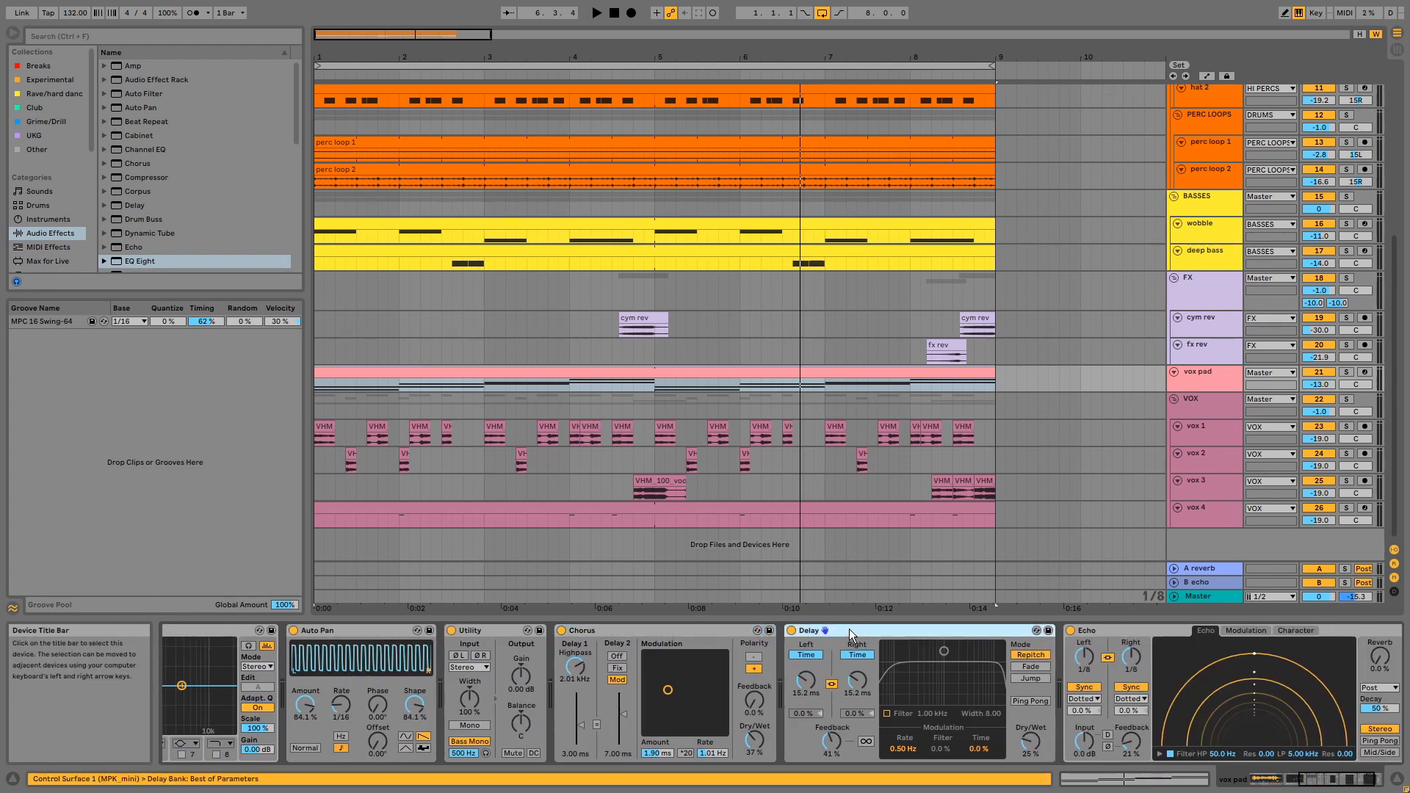
left_click(1101, 630)
left_click(1229, 389)
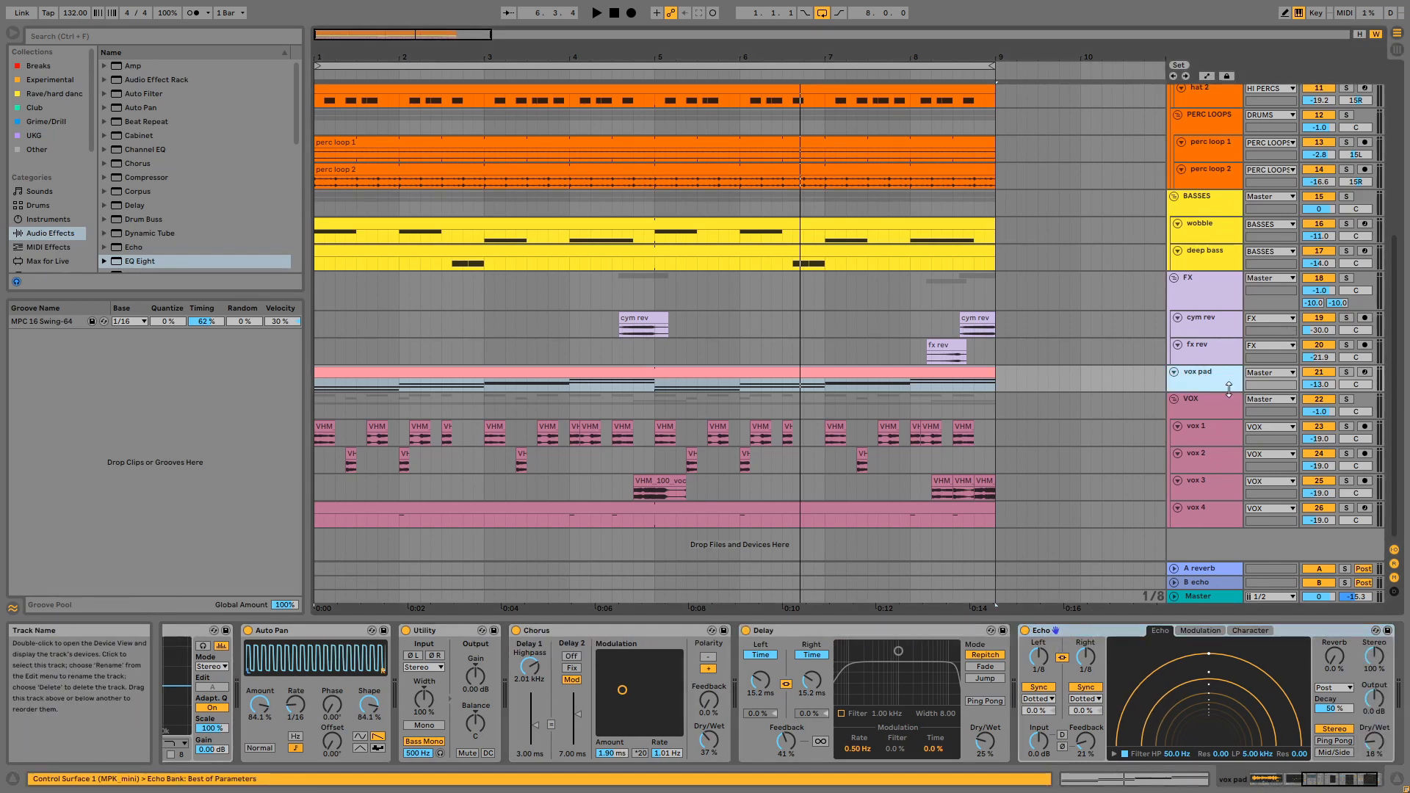
left_click_drag(1228, 394, 1229, 406)
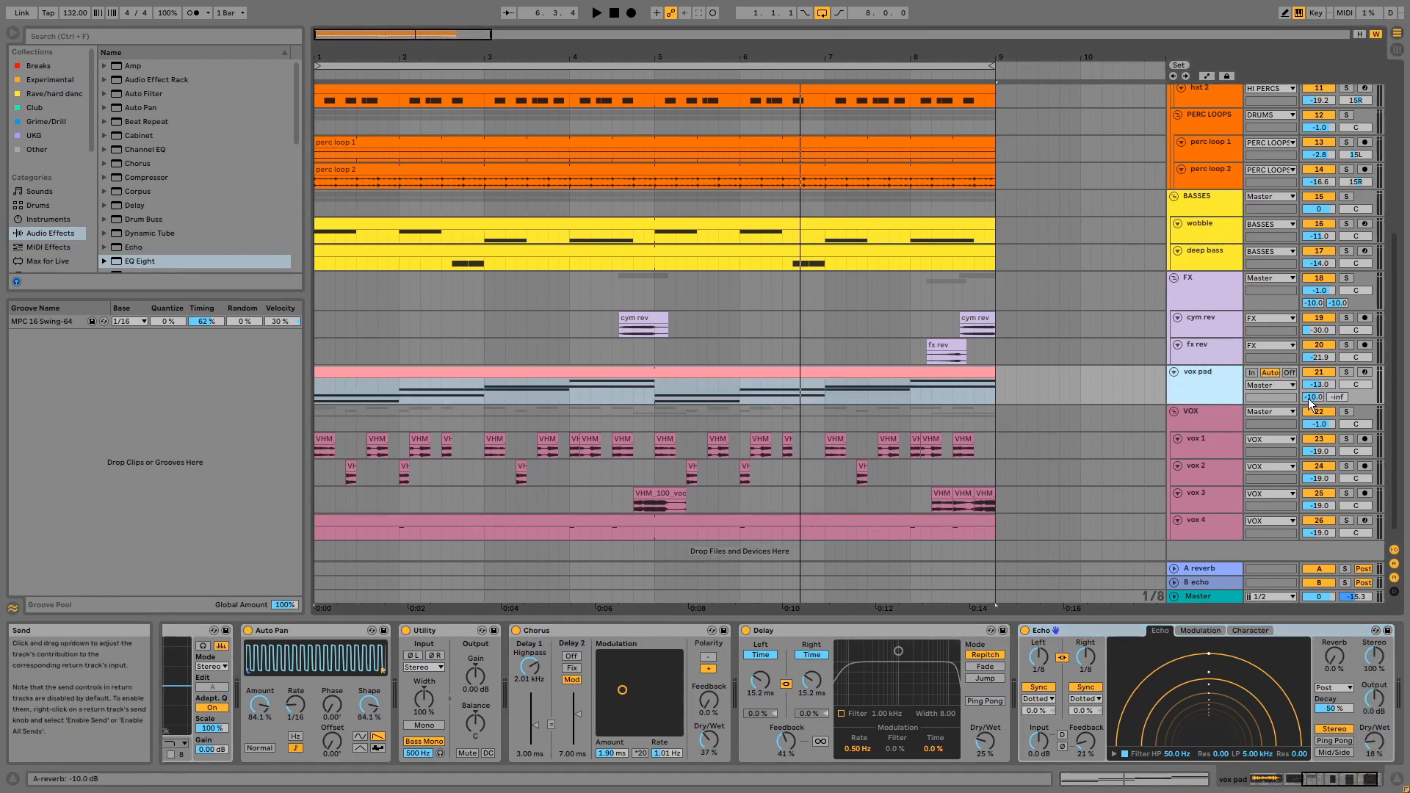
Solo the VOX group and play it from the first vox 1 clip
left_click(1346, 411)
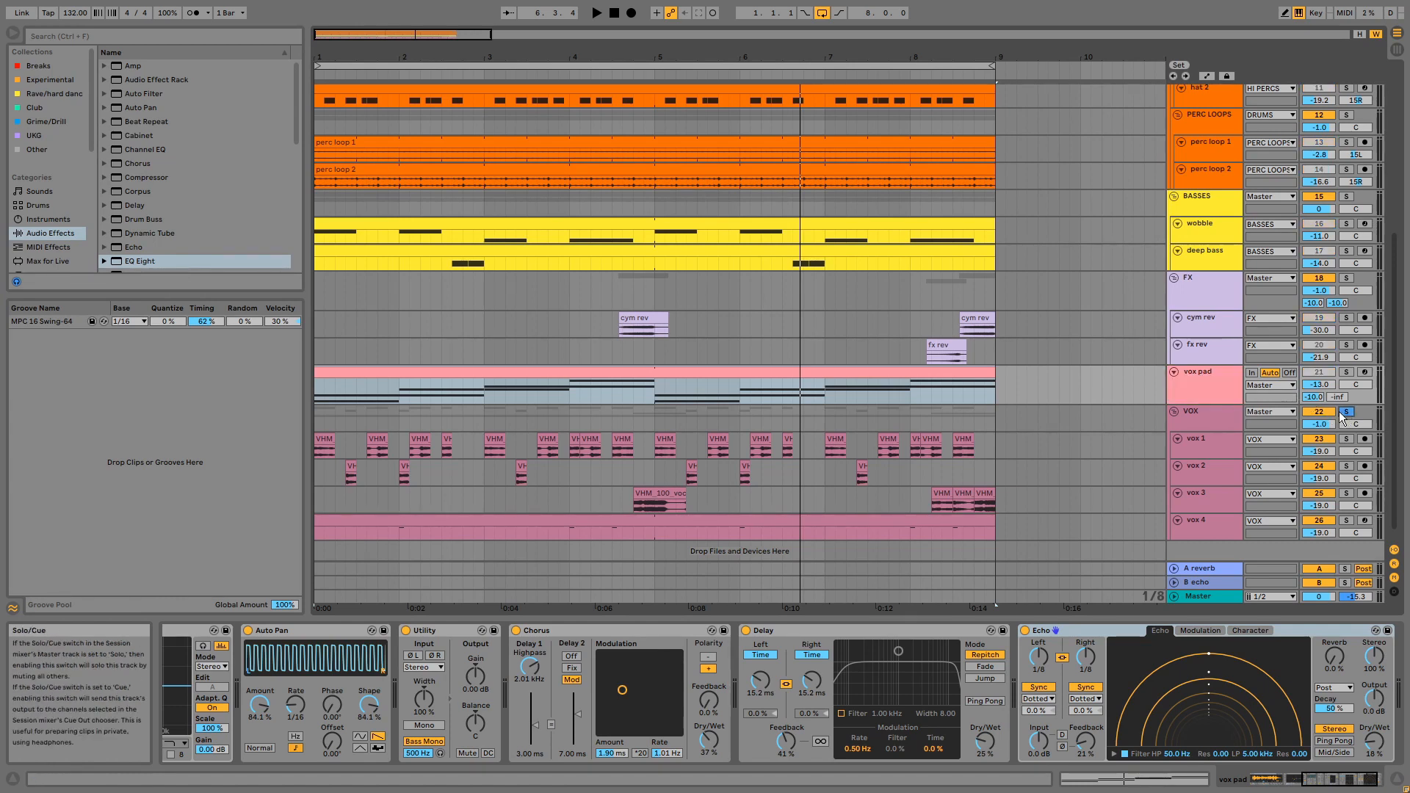
left_click(328, 440)
key("space")
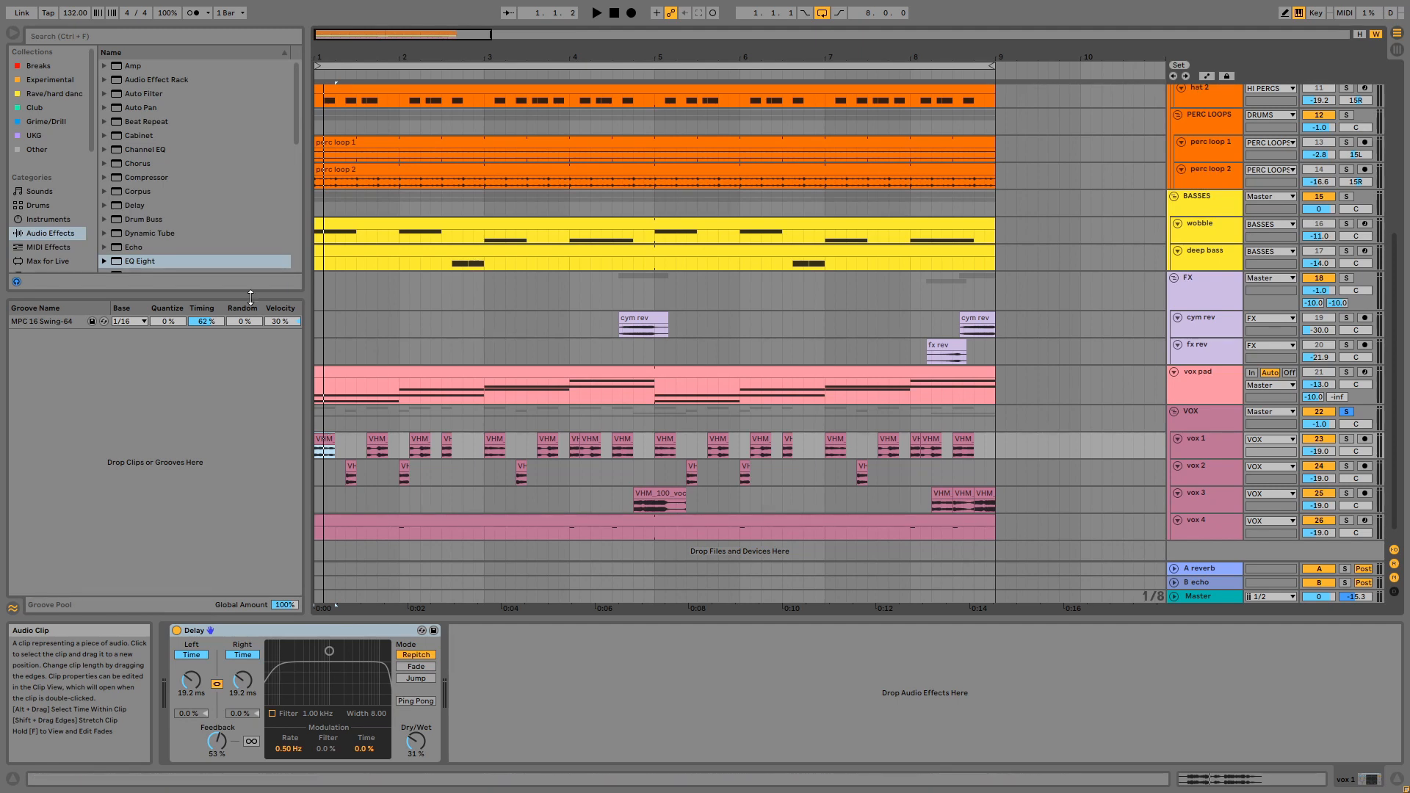
Check the device chains of vox 2, vox 3 and vox 4, including the Delay and Echo on vox 4
left_click(1207, 482)
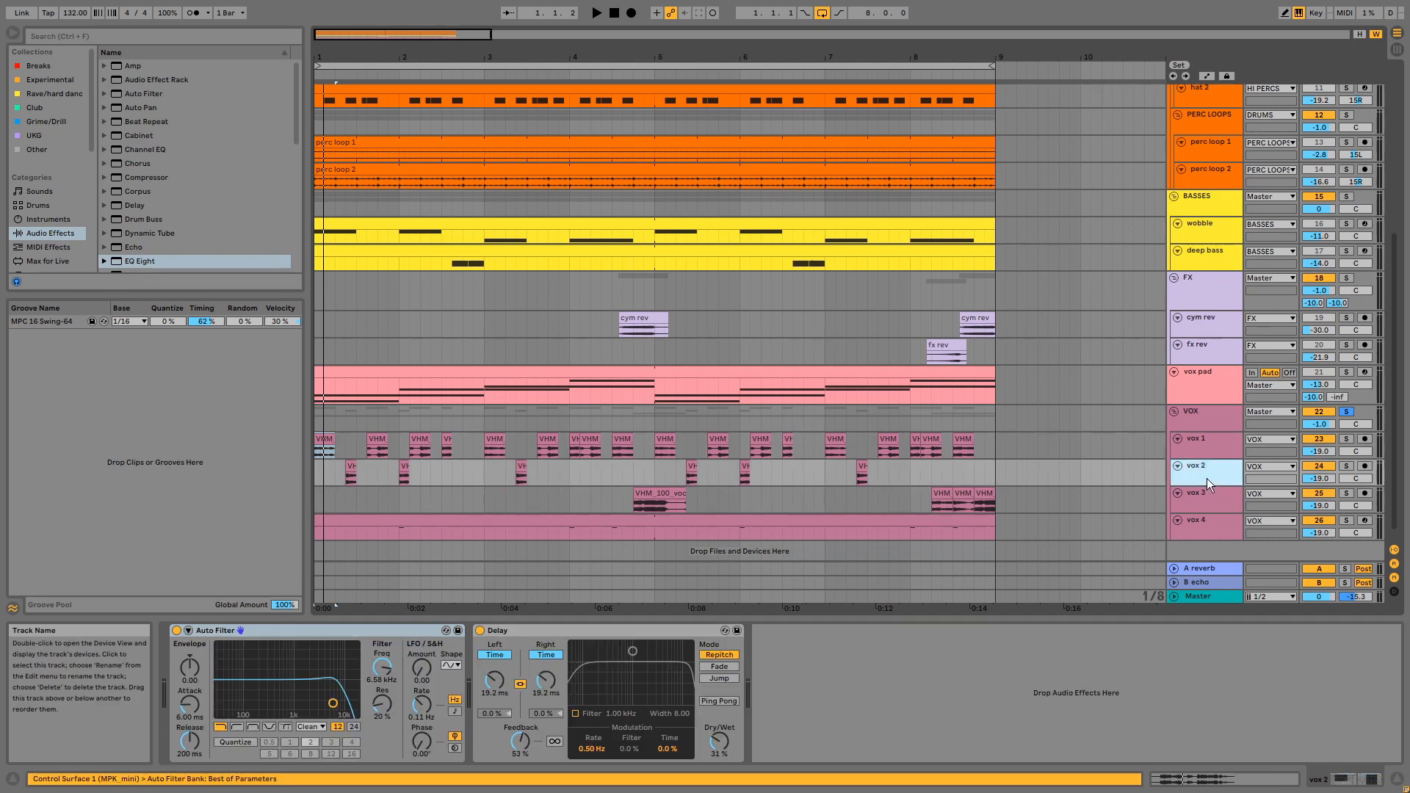
left_click(1213, 502)
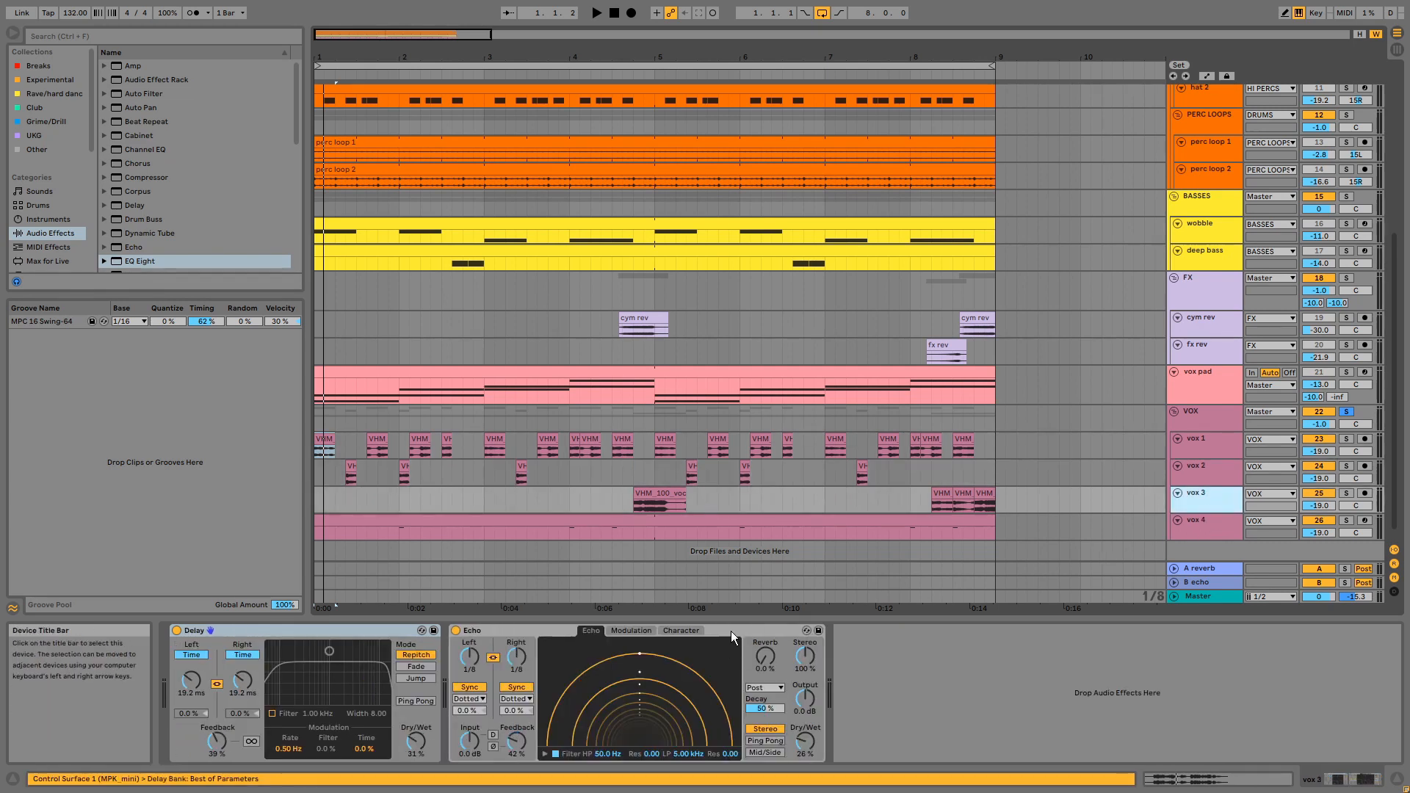
left_click(1222, 527)
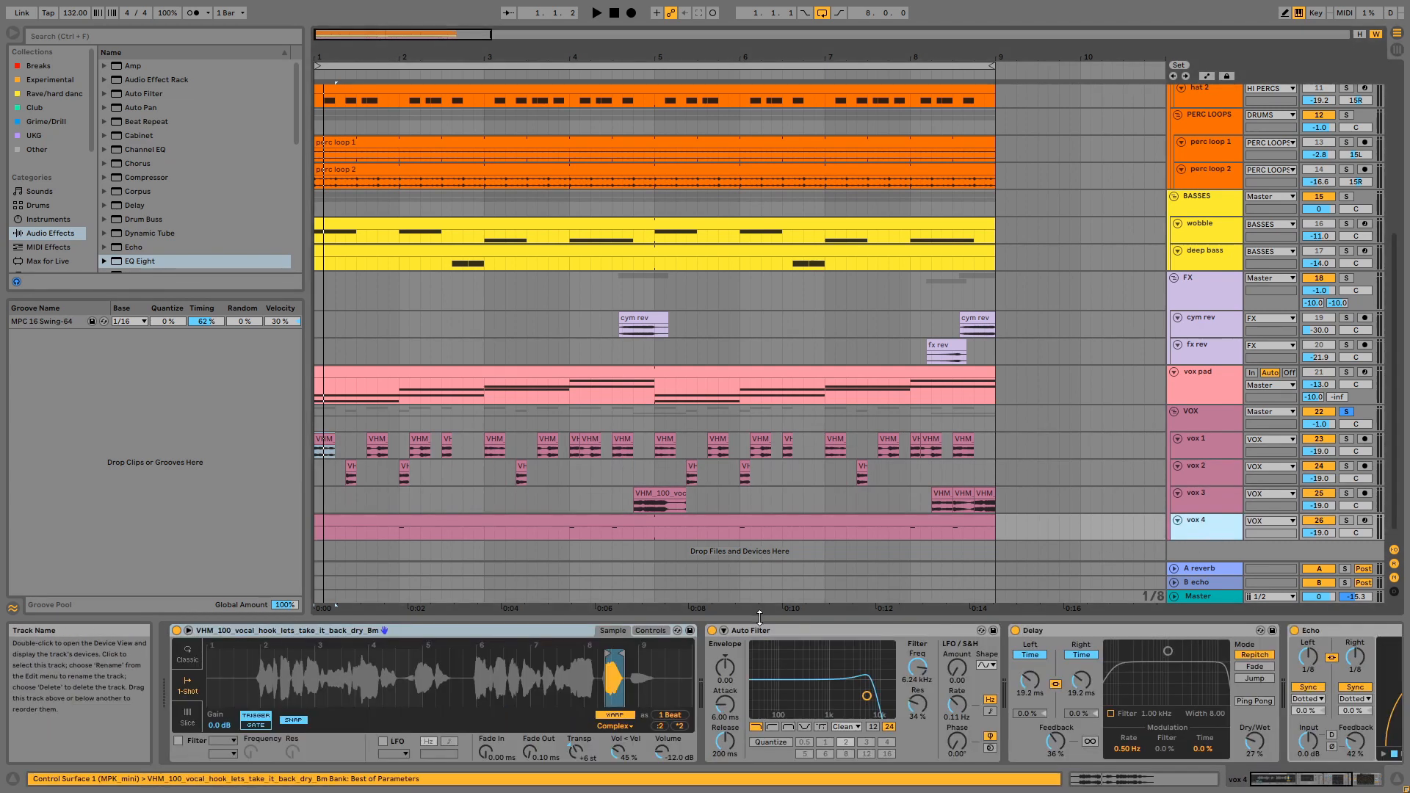
left_click(1189, 633)
left_click(1307, 633)
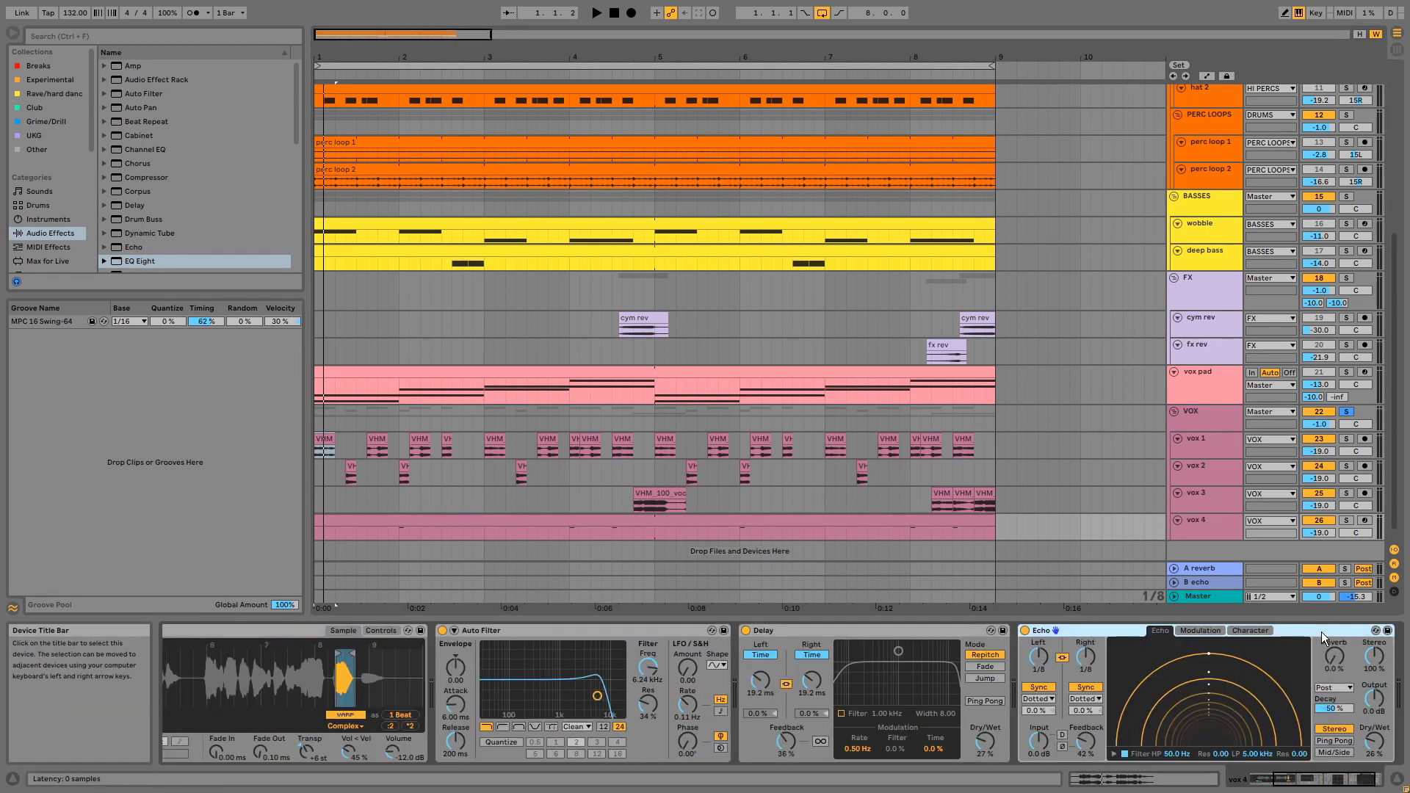
Examine the B-echo send automation on vox 1 and vox 3 and the B echo return's devices, and turn off the VOX solo
left_click(1207, 76)
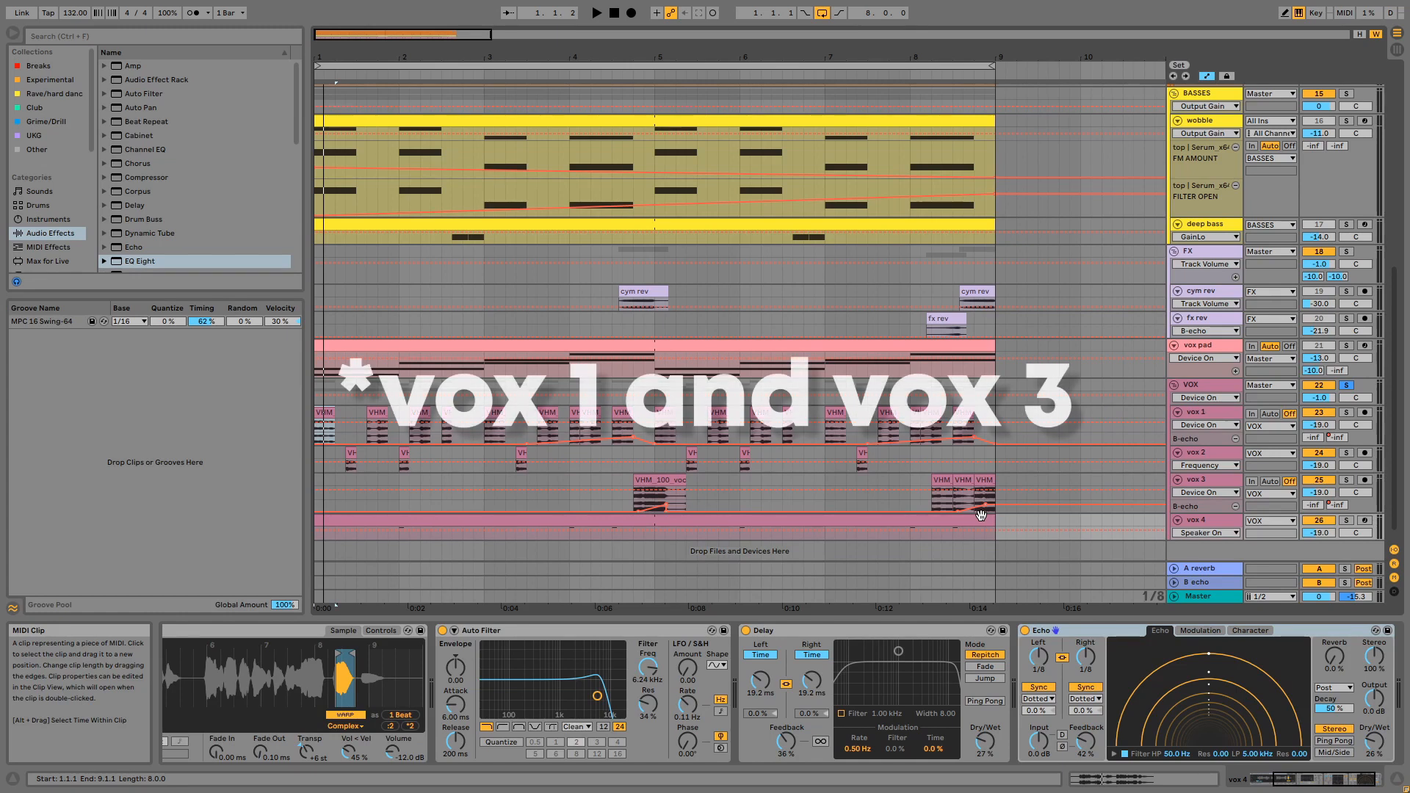
left_click(1210, 584)
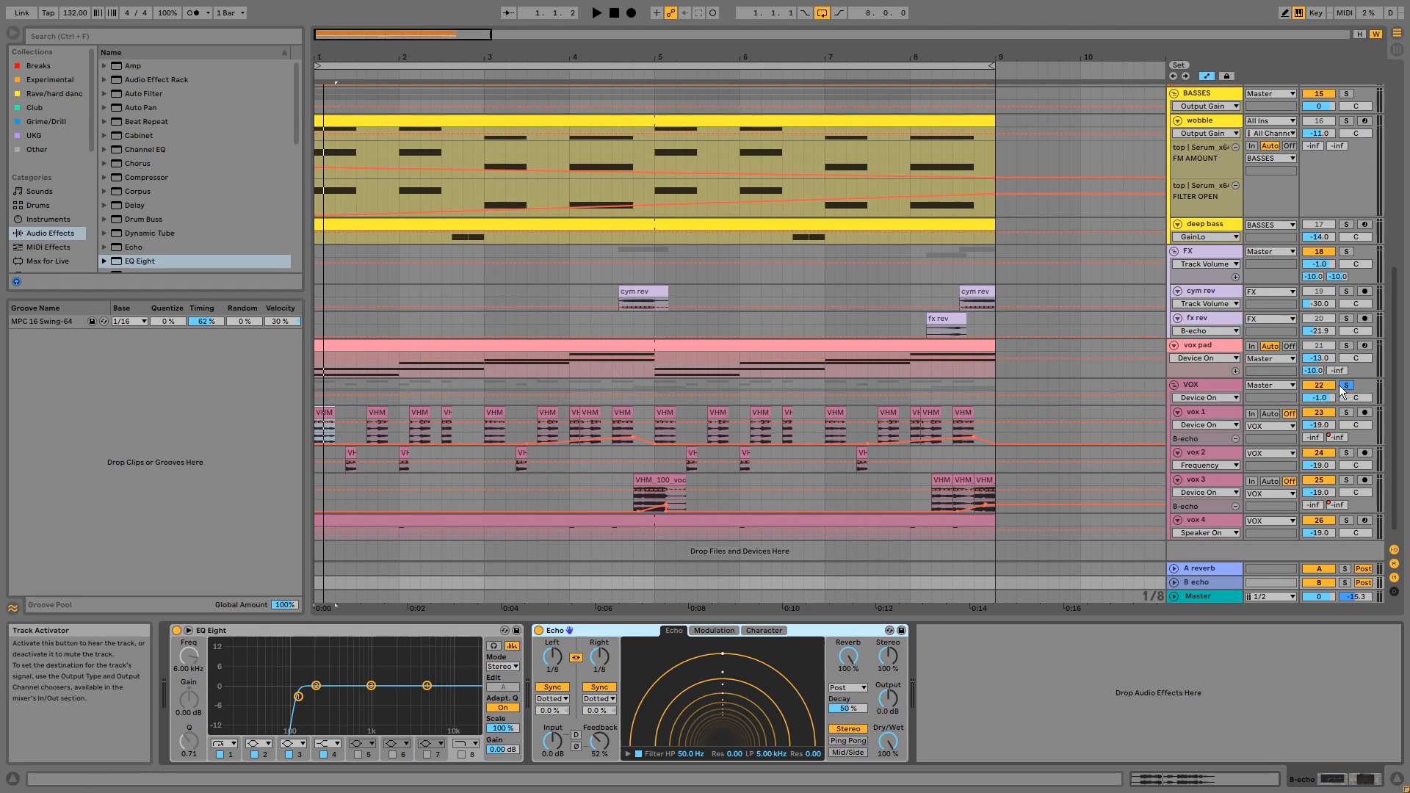
key("a")
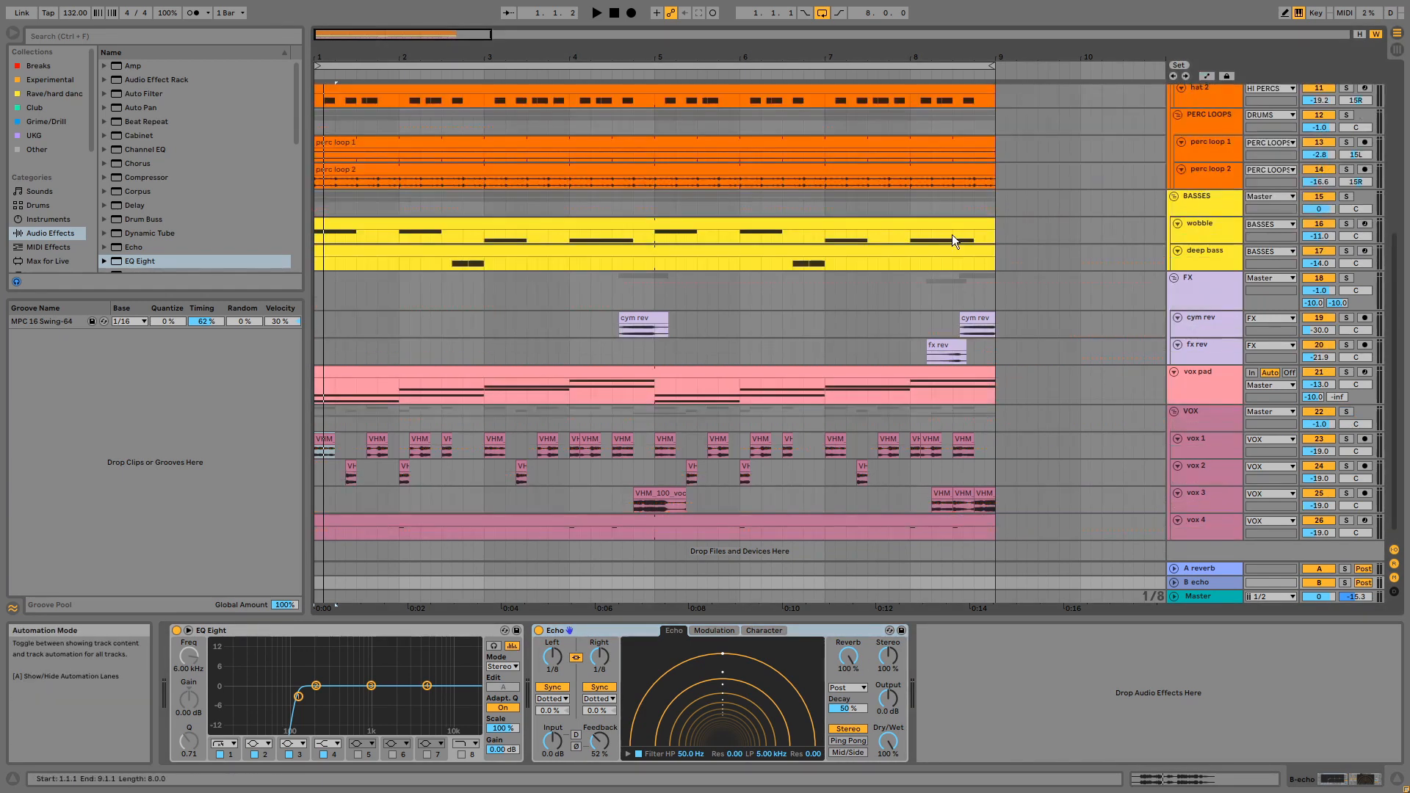
Play the full mix from the middle of bar 4 and from 8.2.1 to hear the B echo return on the vocals
left_click(624, 483)
key("space")
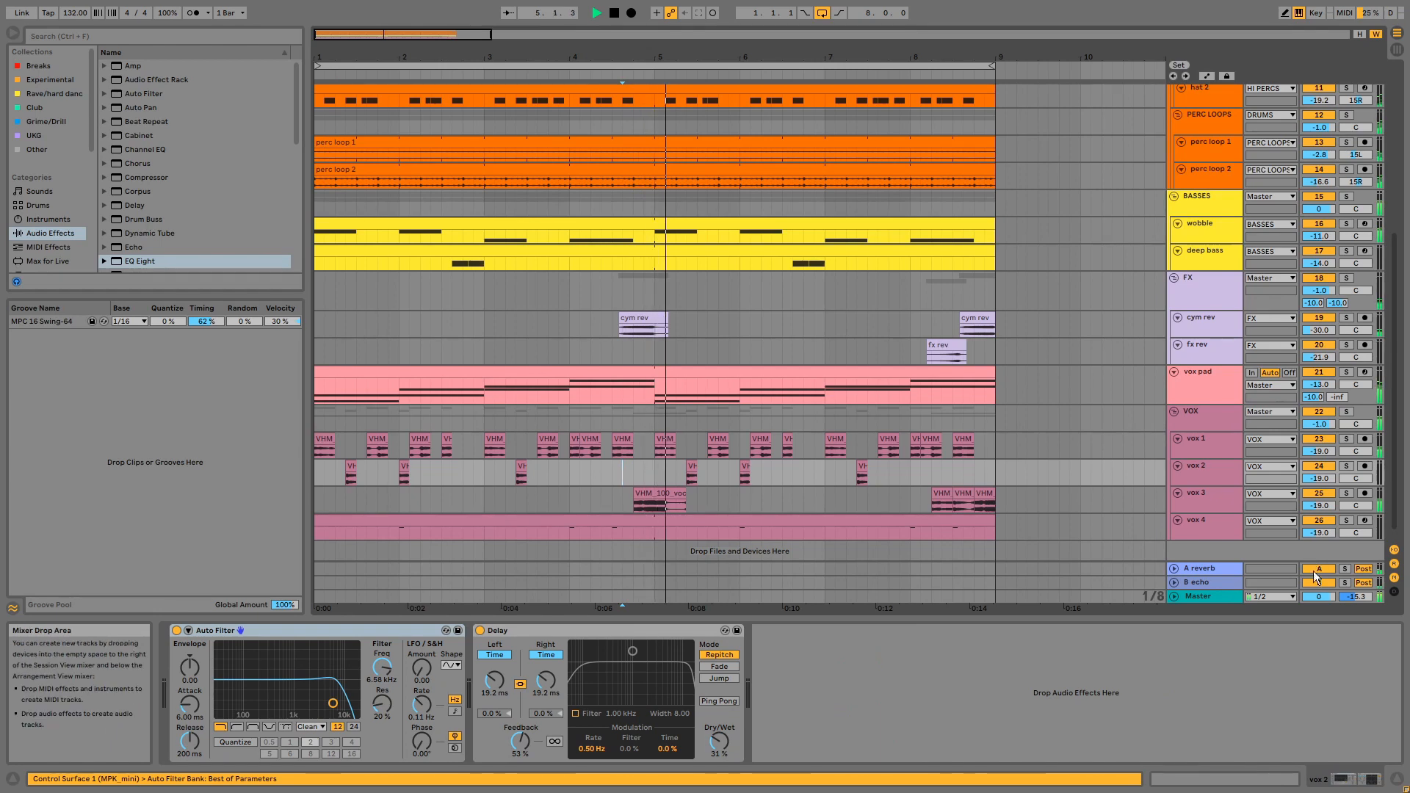
key("space")
key("space")
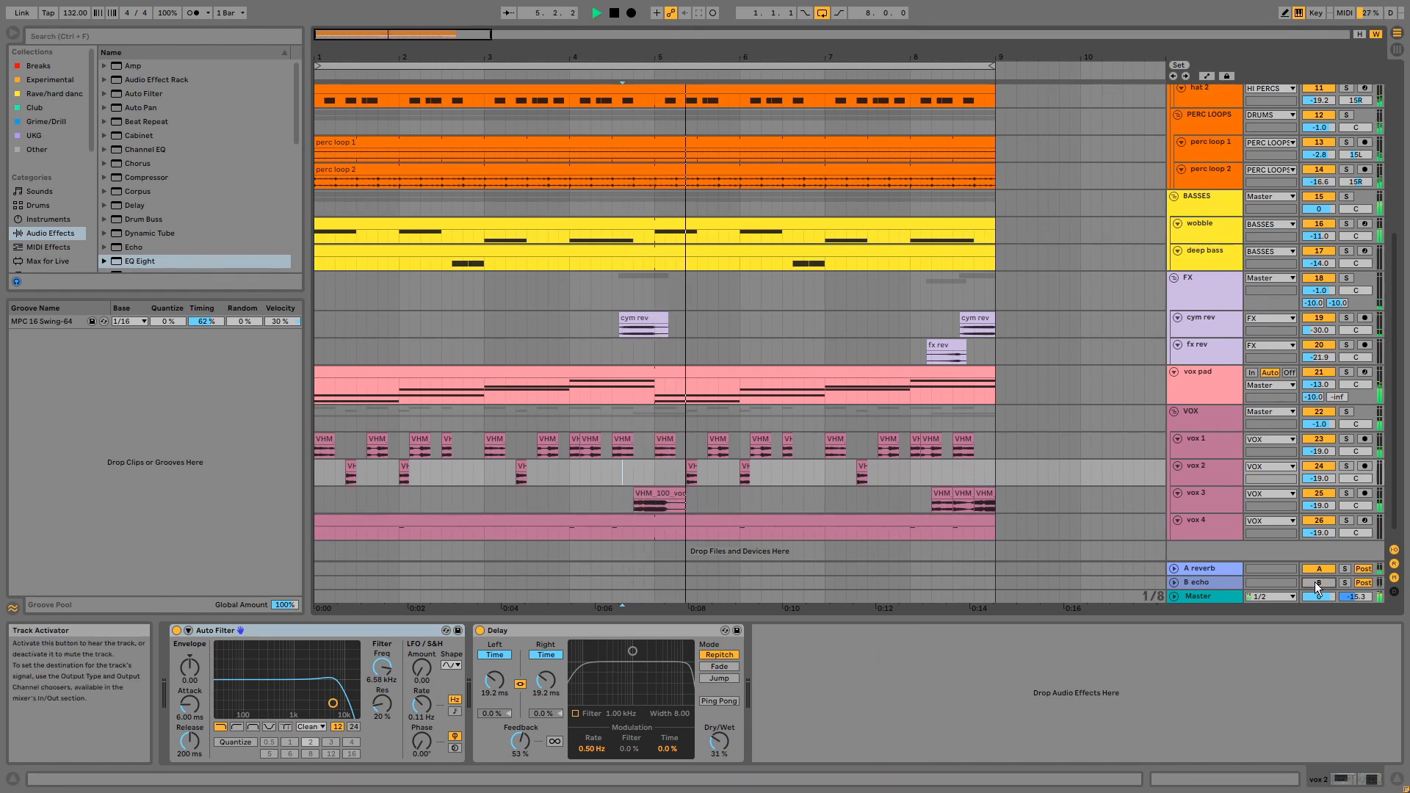
left_click(933, 477)
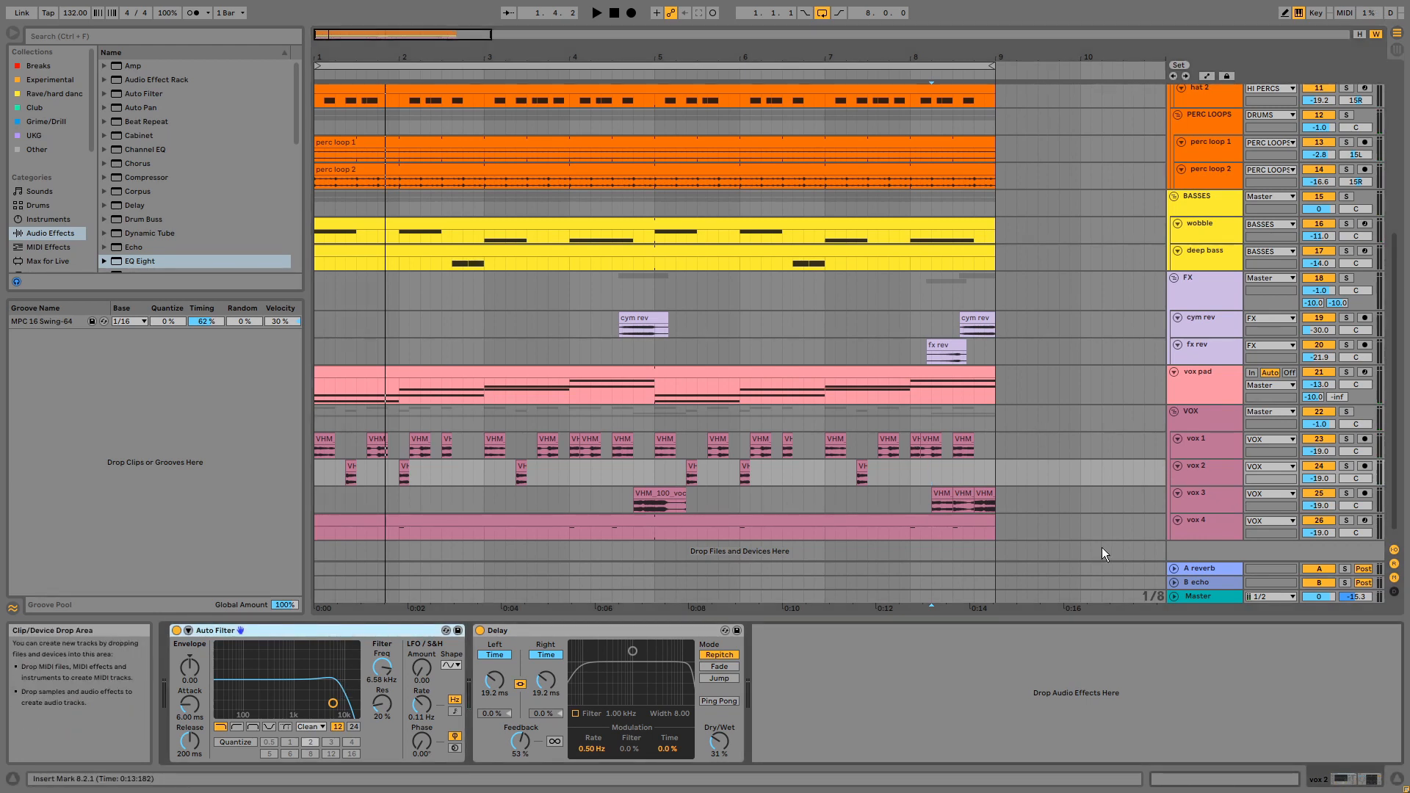
Check the VOX group's Drum Buss and enlarge the group track to show its send levels
left_click(1200, 407)
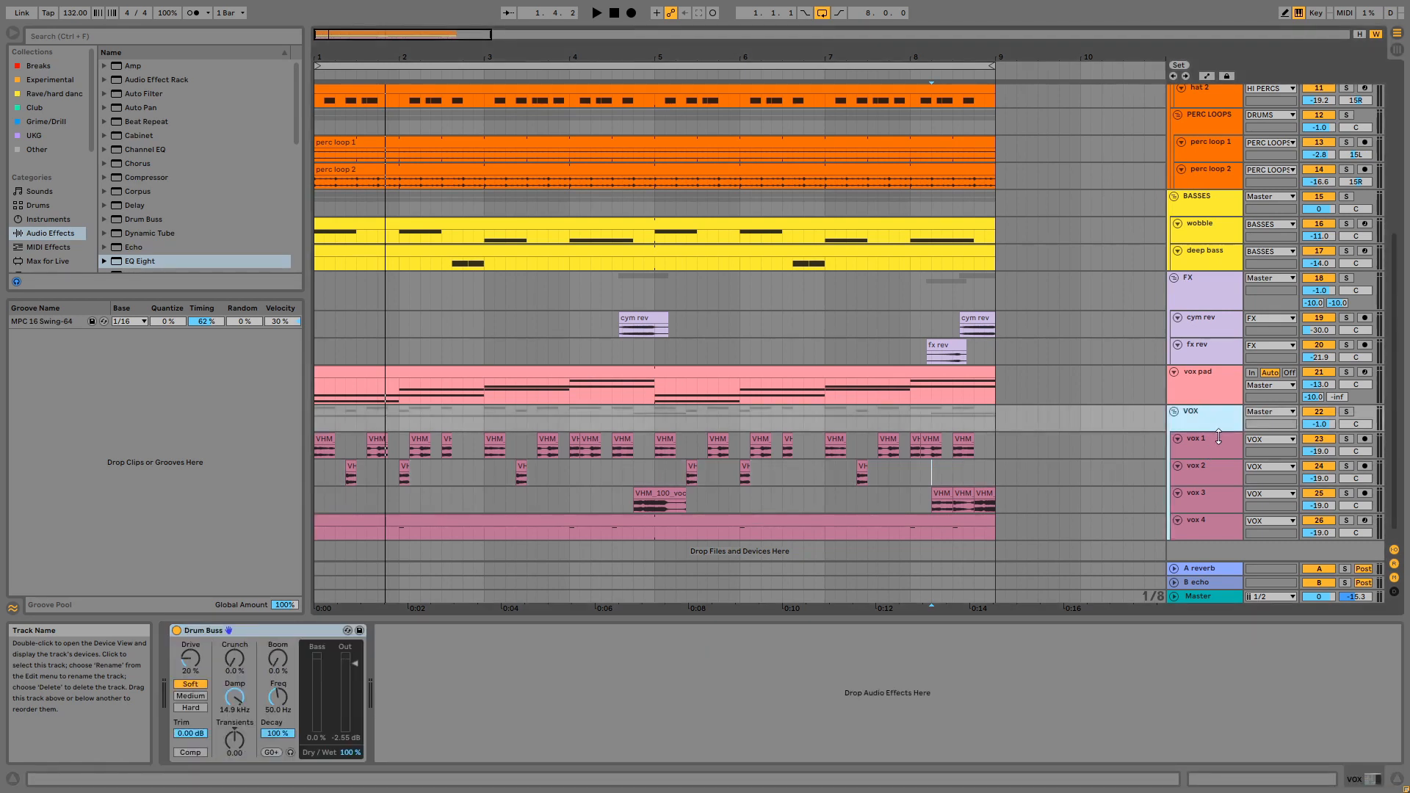
left_click_drag(1218, 437, 1218, 449)
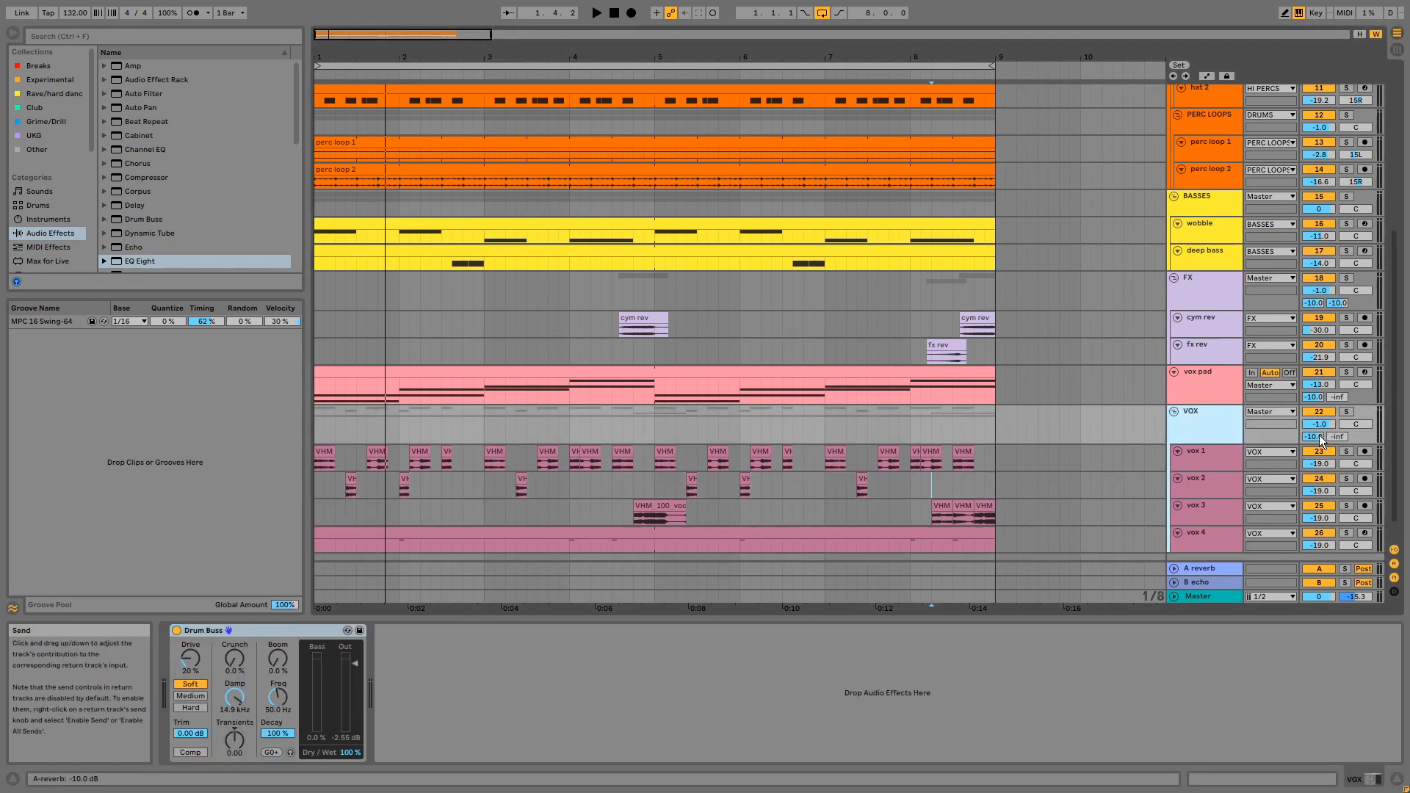
left_click(319, 635)
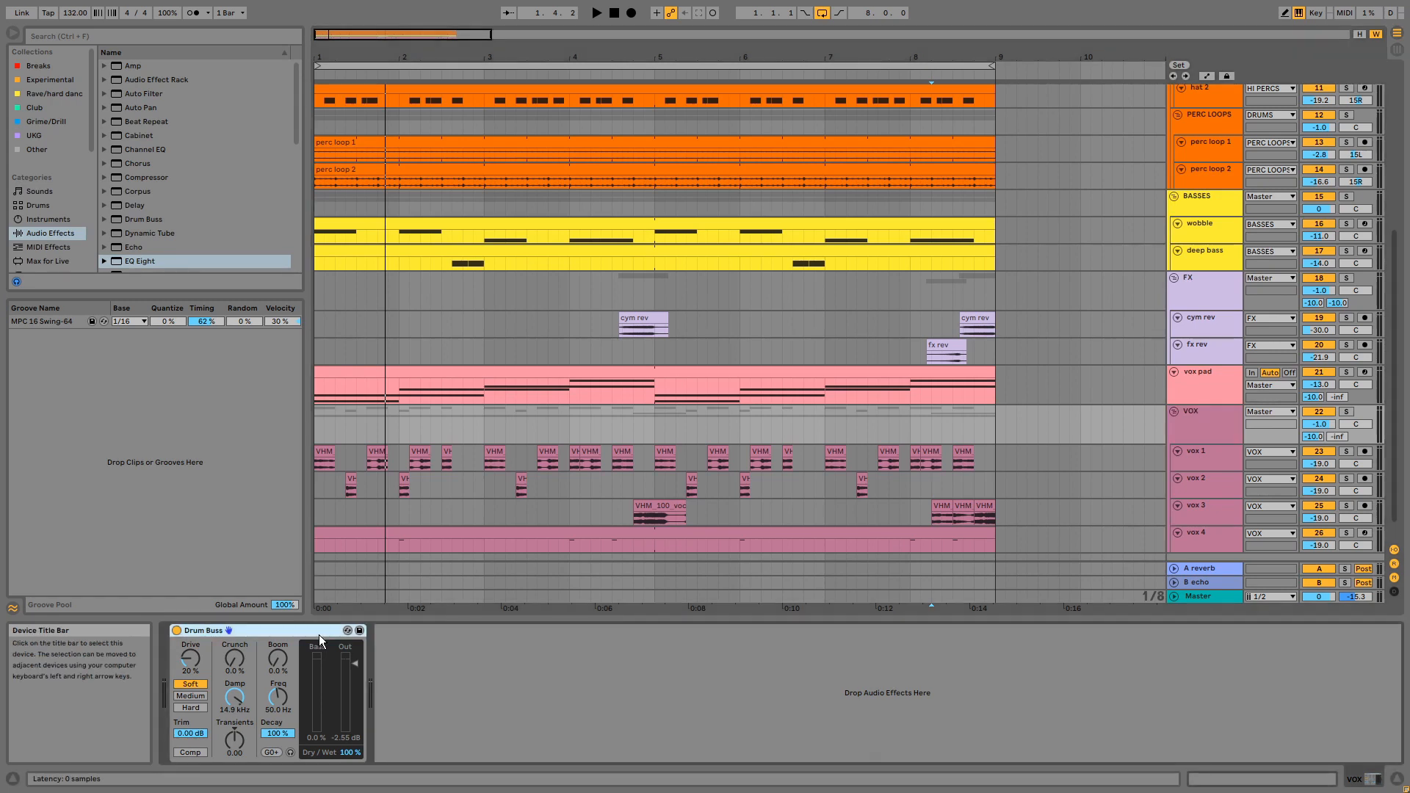